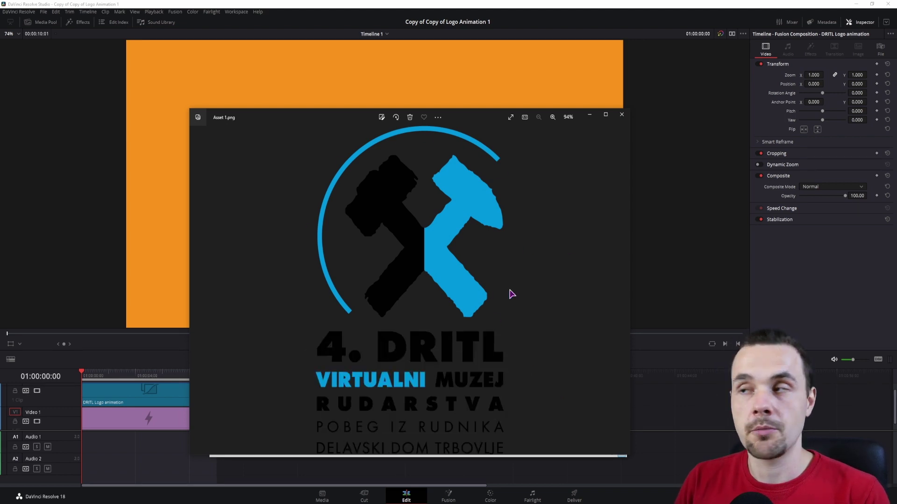
- Close the full logo image and look through the separate logo part images in the asset folder
left_click(622, 115)
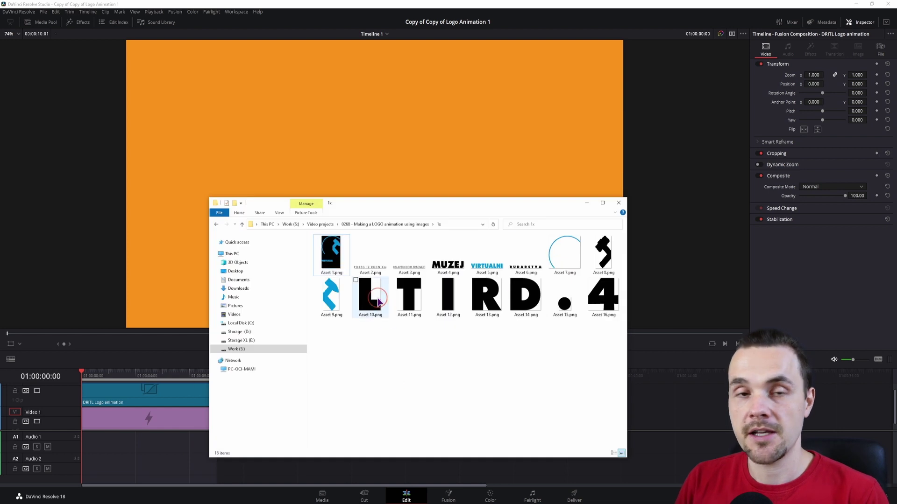
left_click(455, 263)
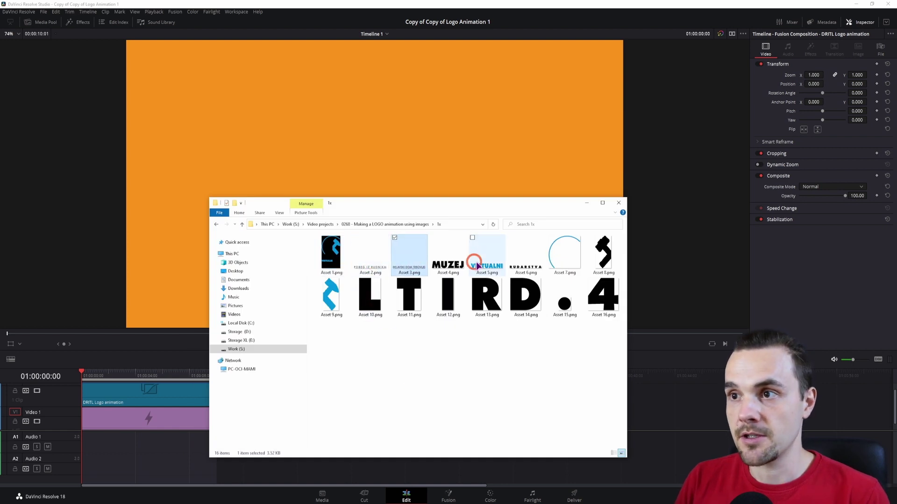
key("Right")
key("Right")
key("Right")
key("Right")
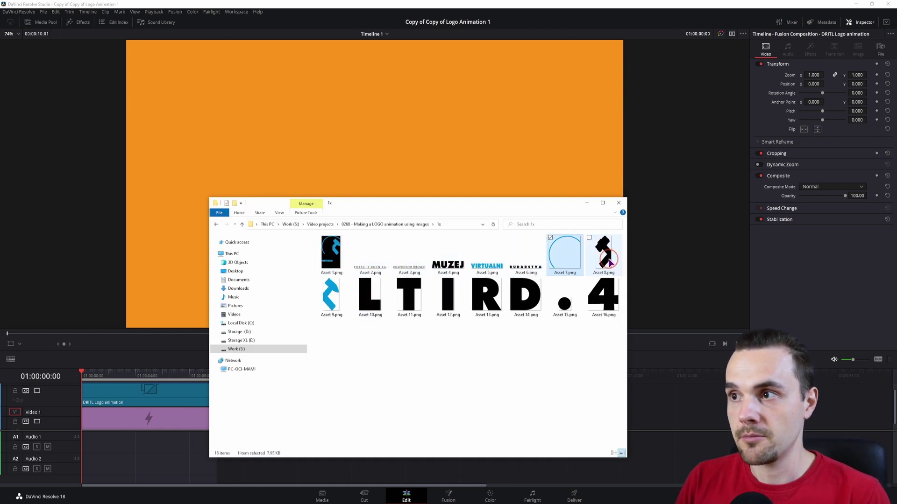
key("Right")
key("Right")
key("Right")
key("Right")
key("Right")
key("Right")
key("Right")
key("Right")
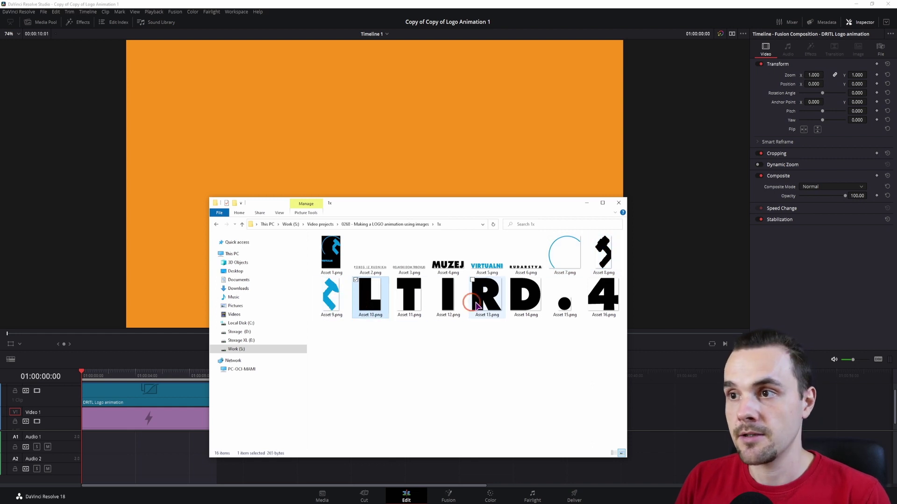
left_click(434, 352)
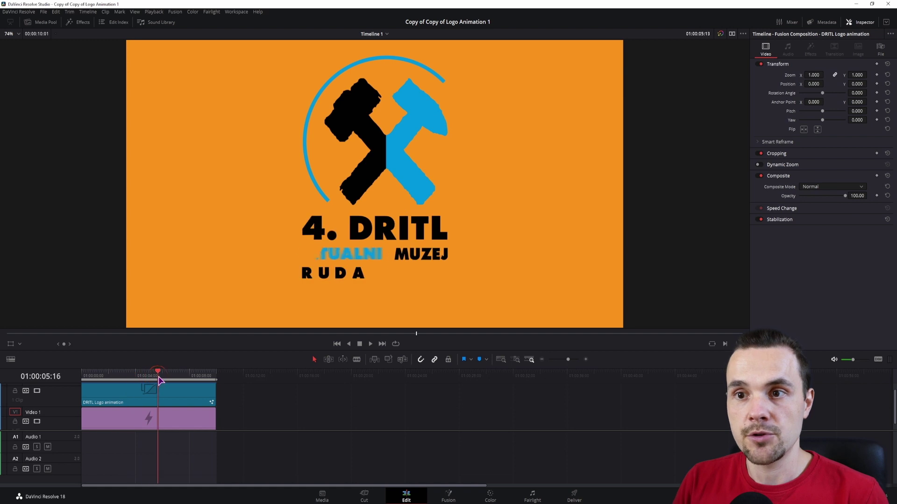
- Play the finished DRITL logo animation from near the start of the timeline and stop partway through
left_click(92, 376)
left_click(187, 418)
key("space")
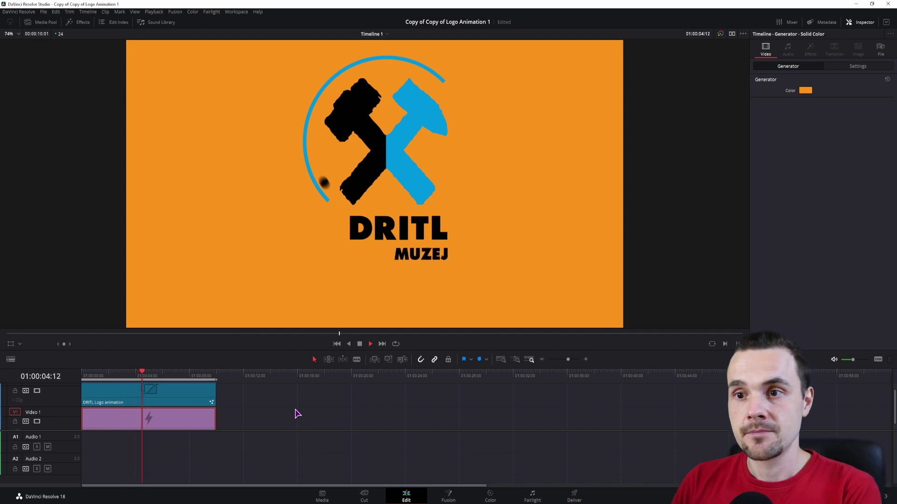
key("space")
left_click(278, 413)
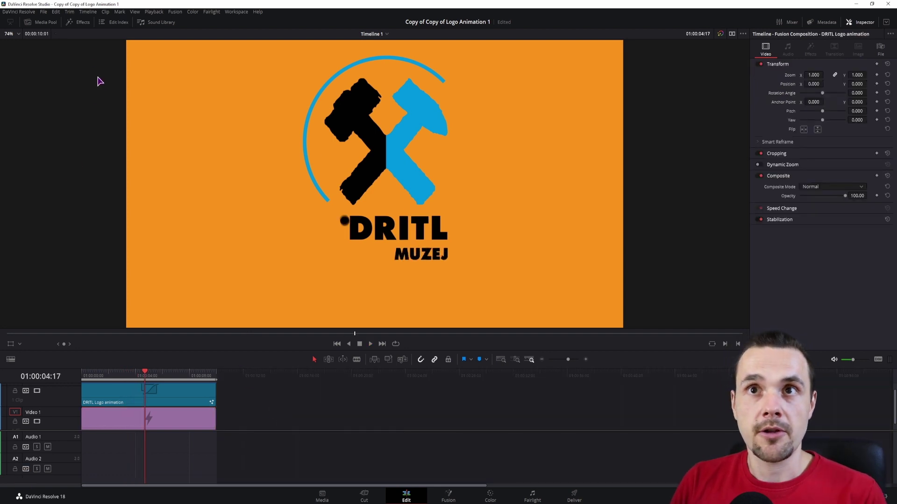
- Create a new Fusion composition in the media pool named Fusion Composition 1, with a duration of 00:00:05:00 at 24 fps
left_click(45, 23)
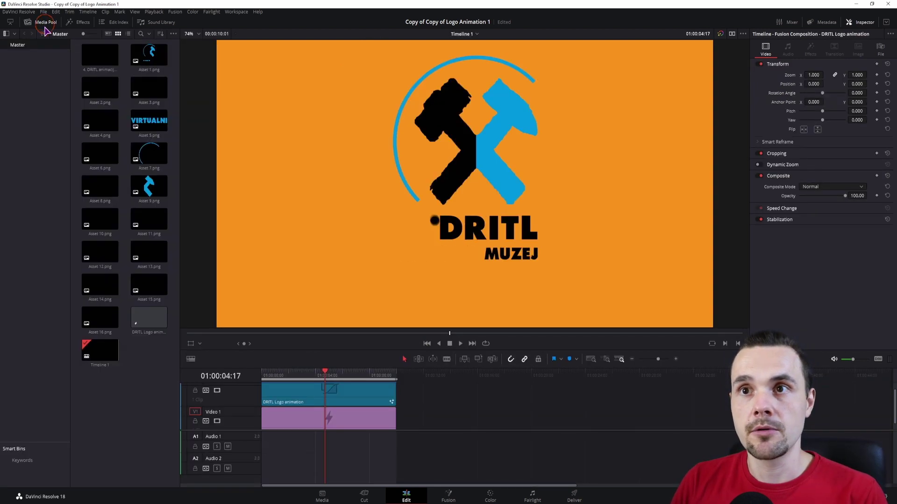
right_click(174, 162)
right_click(174, 159)
right_click(173, 157)
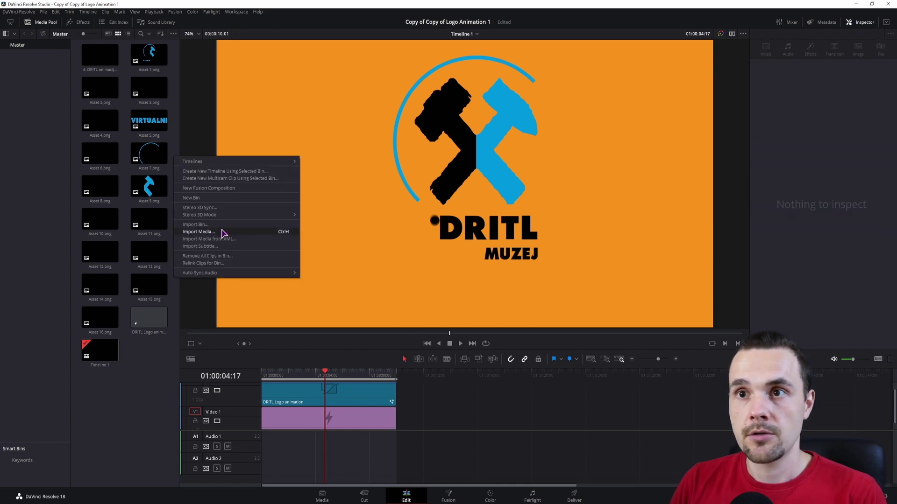
left_click(232, 188)
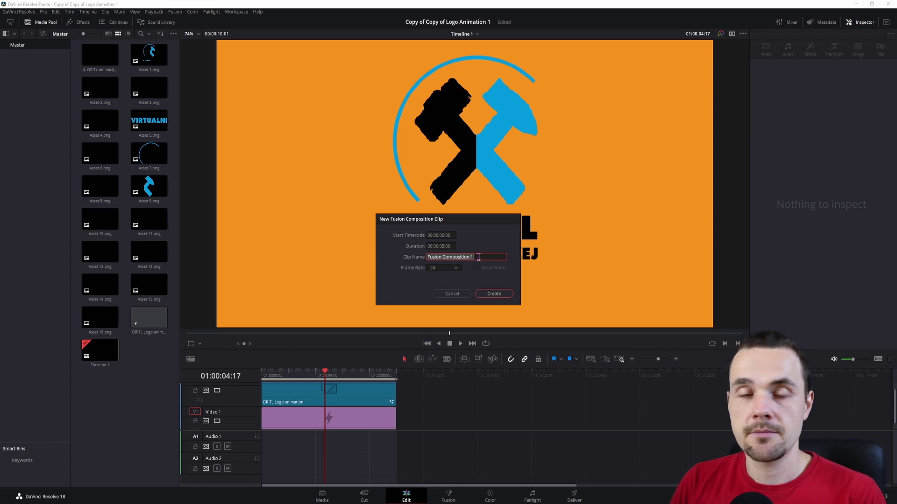
left_click(448, 247)
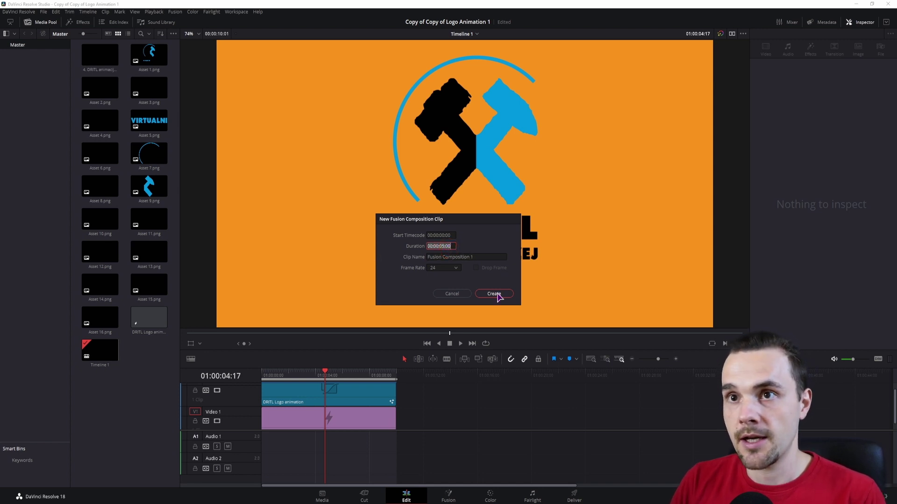
left_click(494, 294)
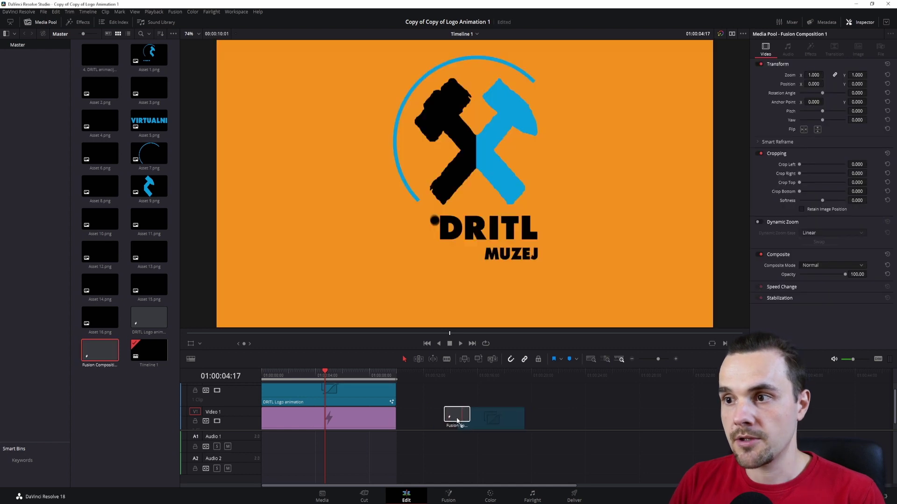
- Place the new Fusion composition on Video 1 after the existing clips and open it on the Fusion page
left_click_drag(489, 418, 488, 418)
left_click_drag(476, 381, 472, 383)
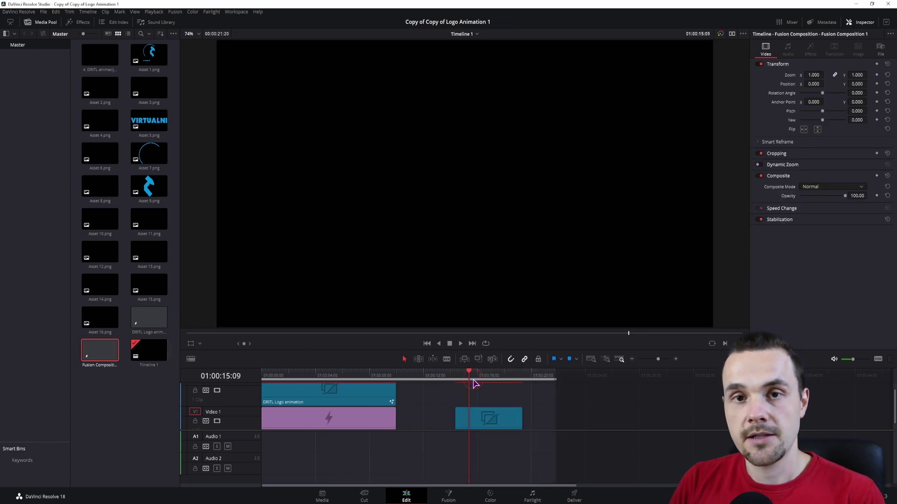
left_click(484, 421)
key("shift+5")
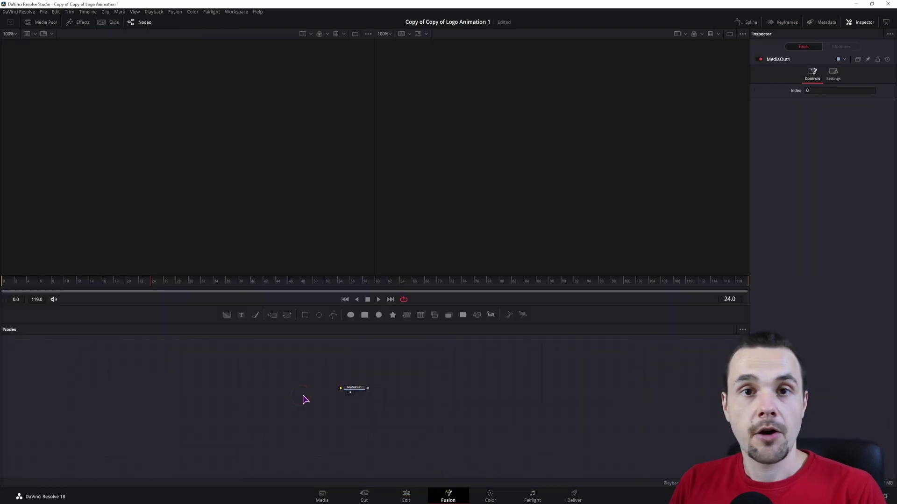
- Add Asset 1.png from the media pool to the node graph, show it in the viewer and connect it to MediaOut1
left_click(46, 24)
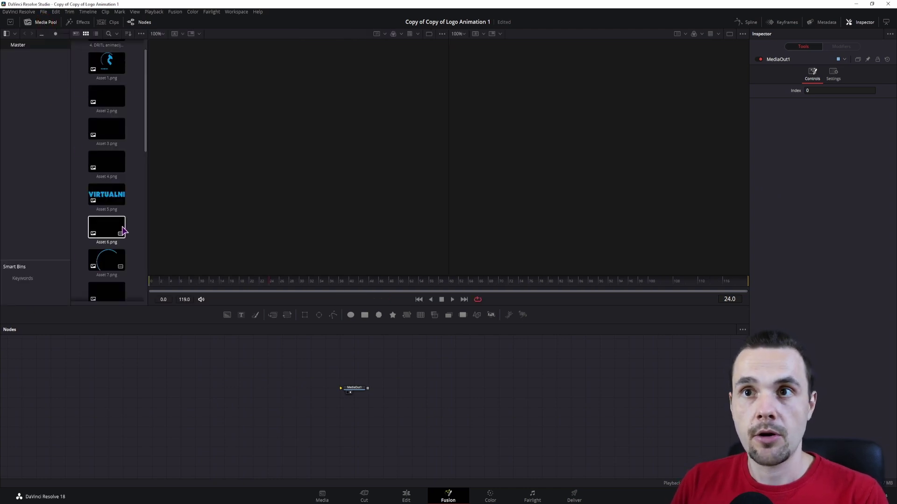
left_click_drag(148, 136, 239, 139)
left_click_drag(164, 55, 191, 391)
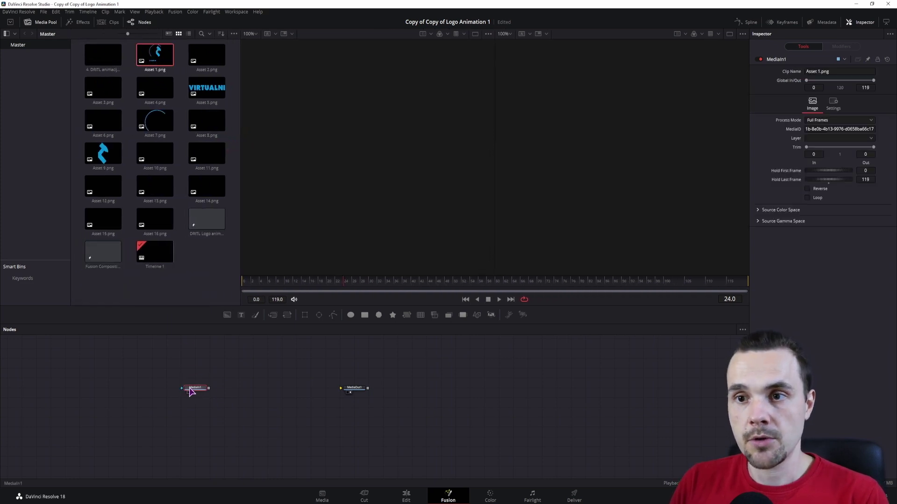
left_click(188, 393)
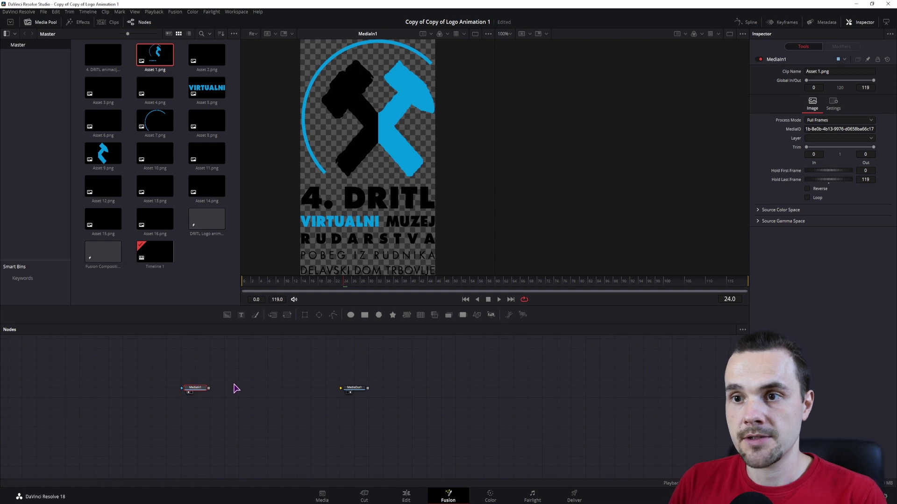
left_click_drag(208, 388, 345, 388)
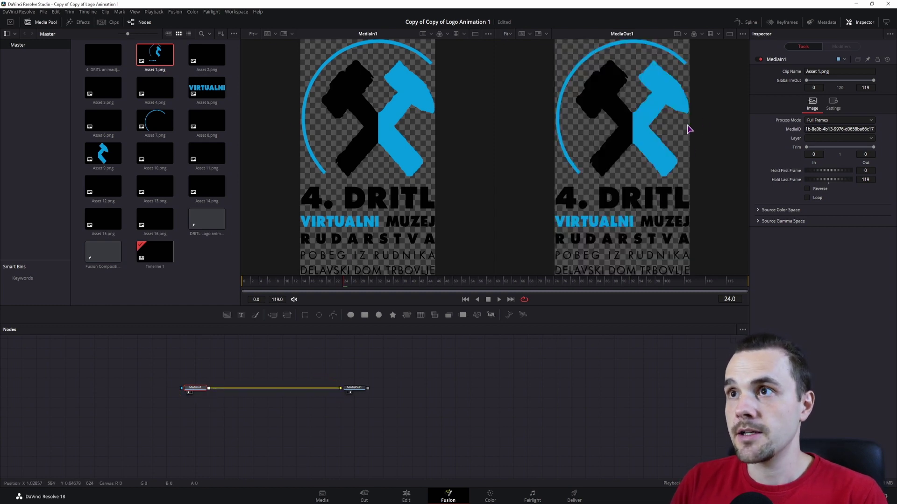
scroll(688, 130, "up", 2)
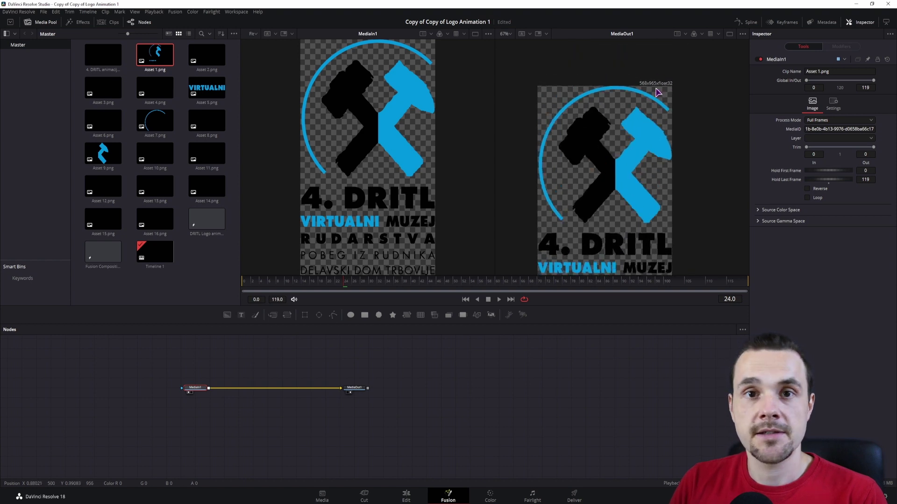
- Merge a Background node with the logo image before MediaOut1 and swap the merge inputs so the logo lies over the background
left_click(327, 414)
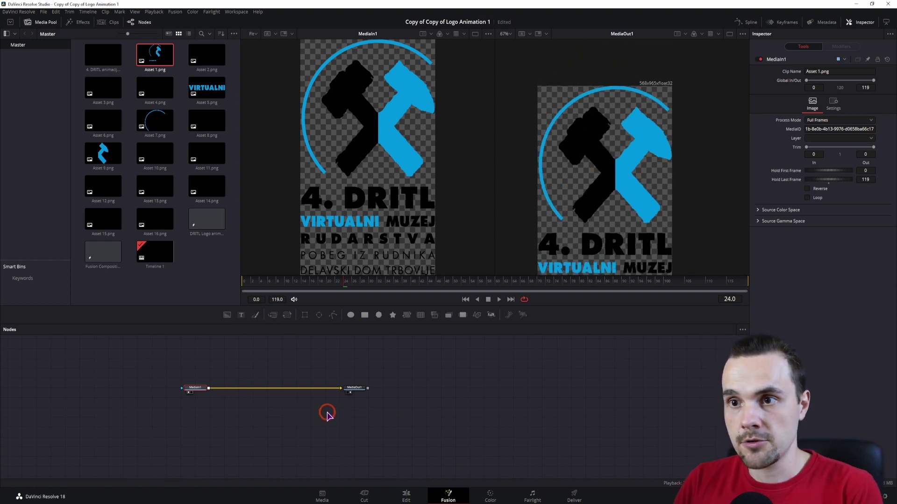
left_click_drag(227, 315, 209, 388)
left_click_drag(312, 398, 312, 388)
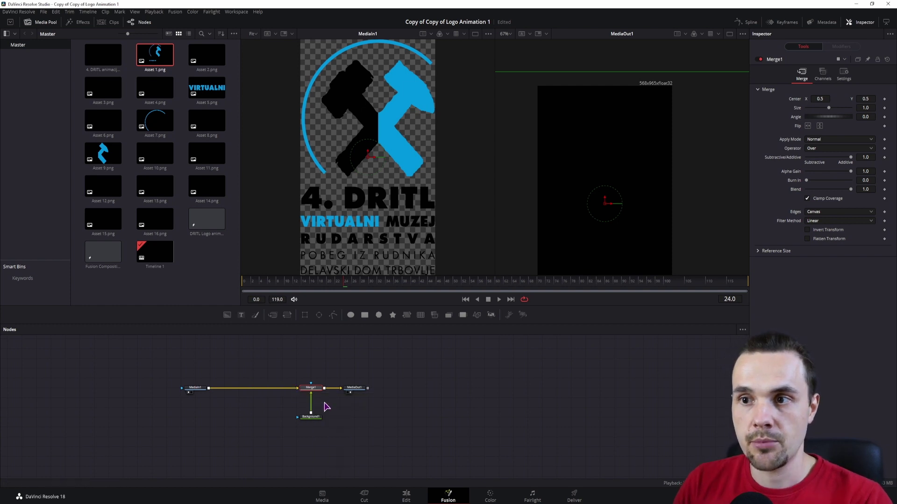
key("ctrl+t")
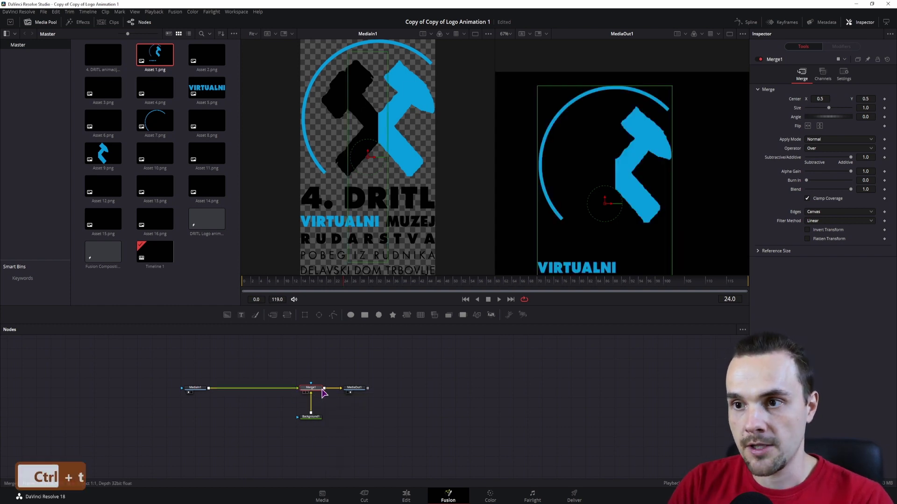
left_click_drag(686, 120, 557, 131)
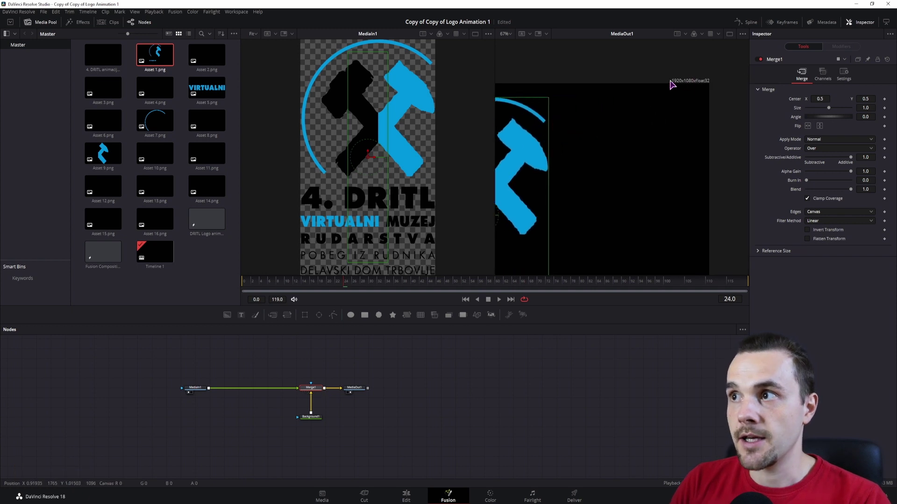
- Make the Background node fully transparent by setting its alpha to 0
left_click(304, 414)
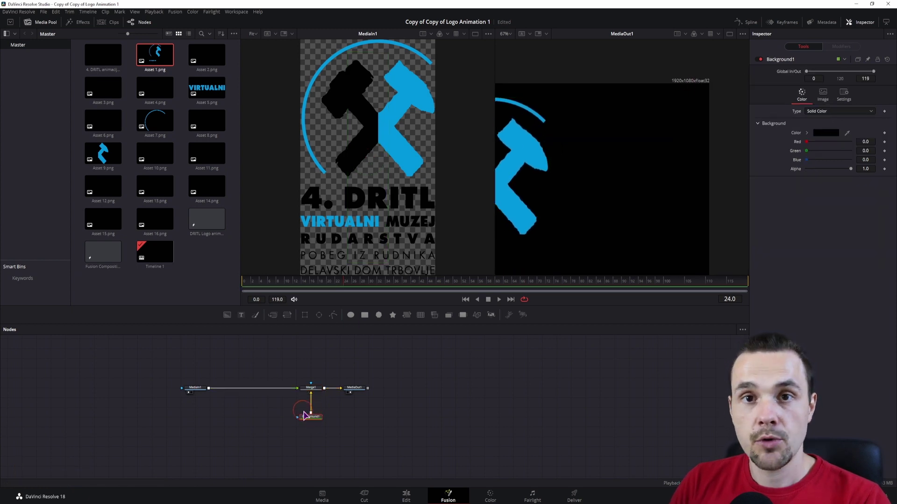
left_click_drag(850, 168, 806, 169)
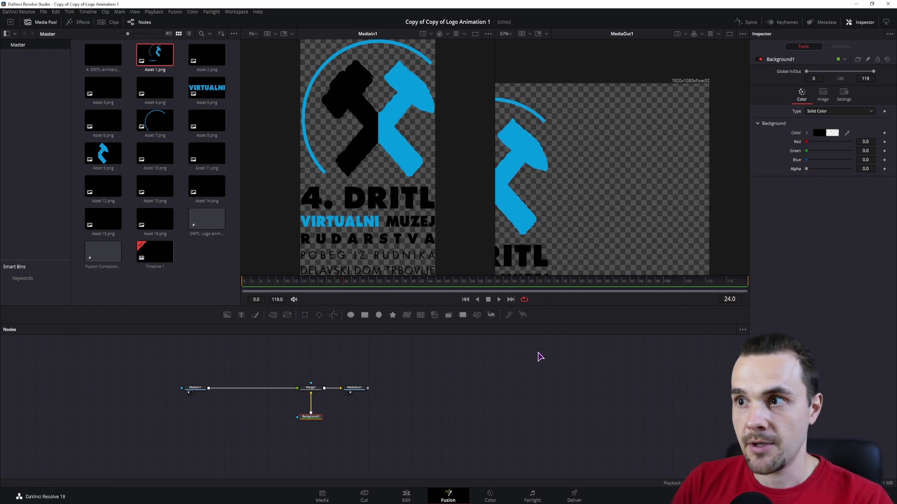
left_click_drag(567, 217, 641, 189)
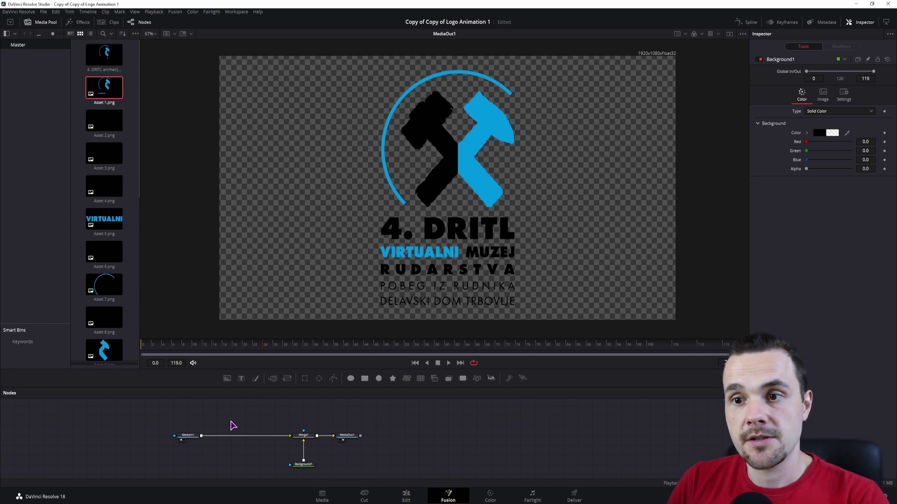
left_click_drag(397, 445, 402, 447)
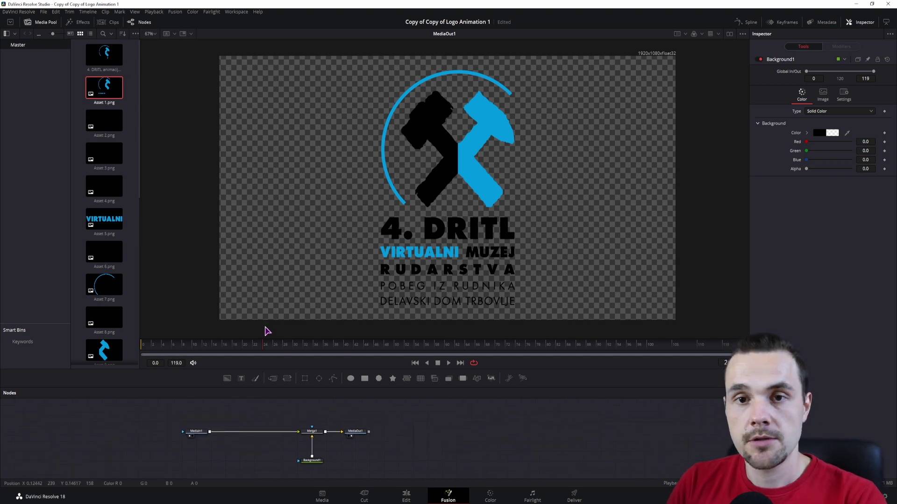
left_click_drag(104, 121, 121, 446)
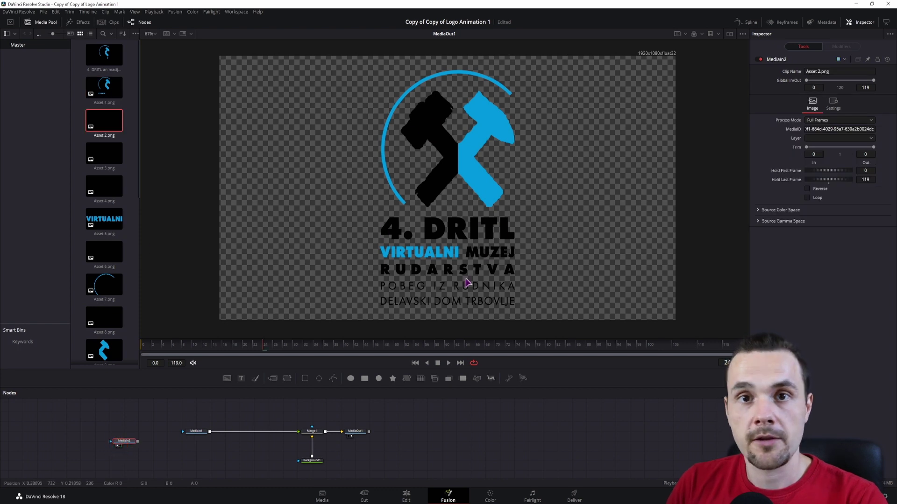
left_click(729, 34)
key("Delete")
- Add Asset 9.png, the blue hammer half, to the node graph and attach a Transform node to it
left_click_drag(103, 351, 107, 437)
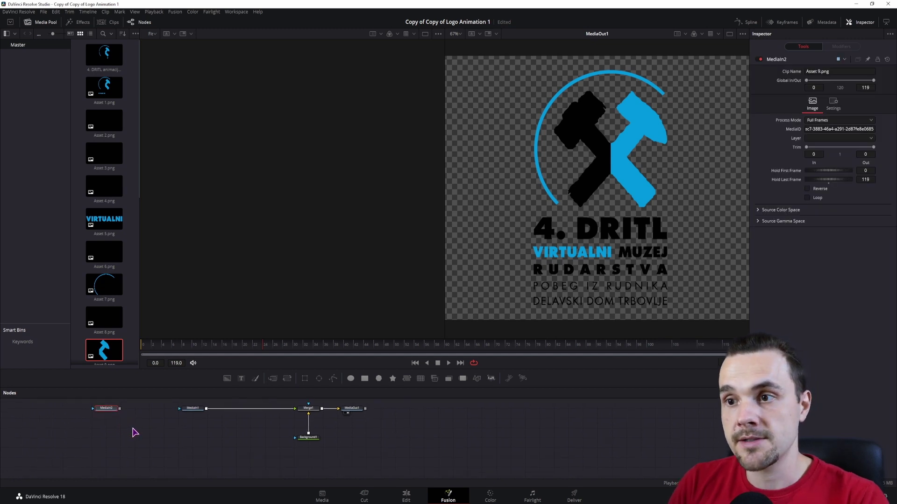
left_click(621, 411)
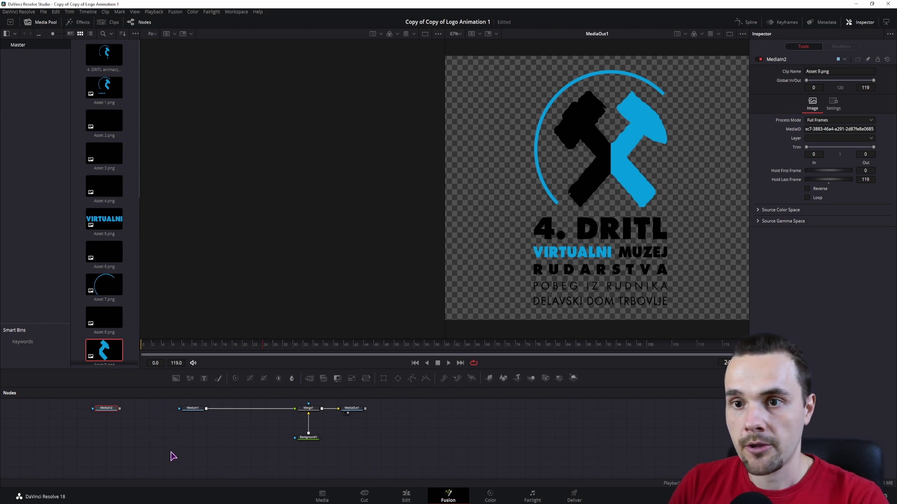
left_click_drag(107, 412, 109, 430)
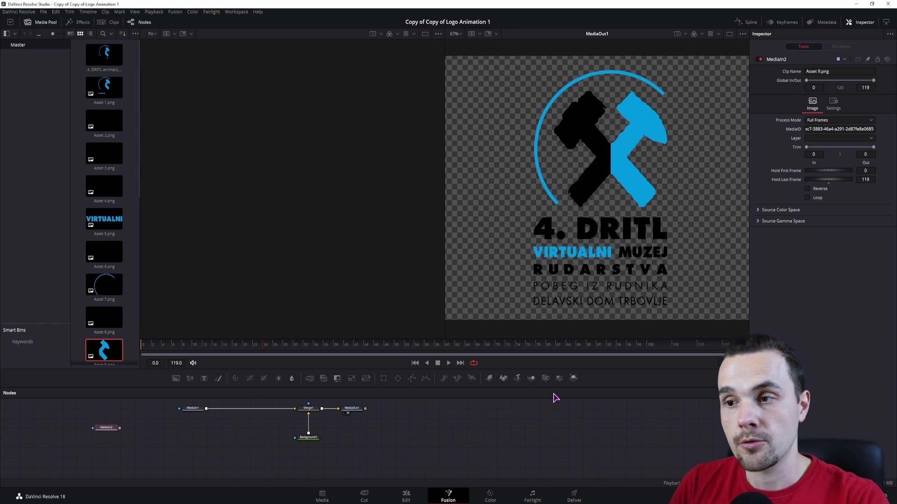
left_click_drag(365, 380, 143, 428)
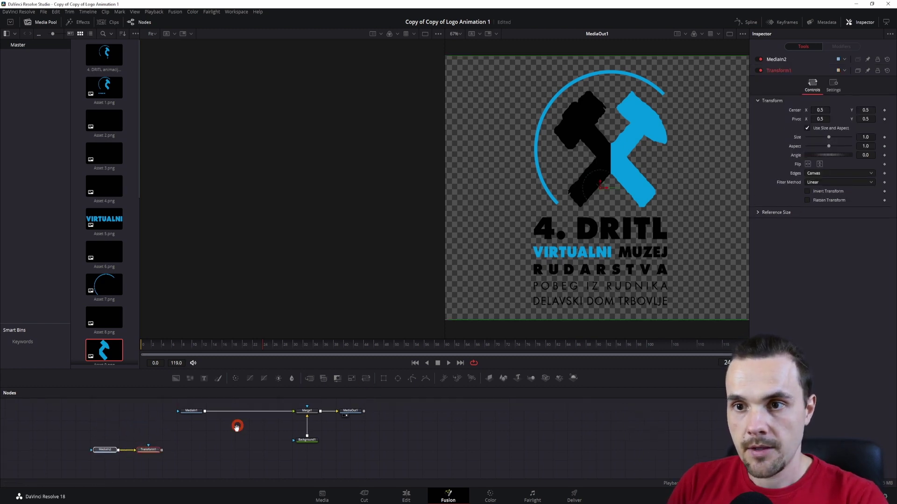
- Move MediaIn1 above Merge1 and merge the transformed blue hammer over the full logo image
scroll(206, 444, "up", 3)
left_click_drag(177, 472, 301, 455)
scroll(206, 439, "down", 3)
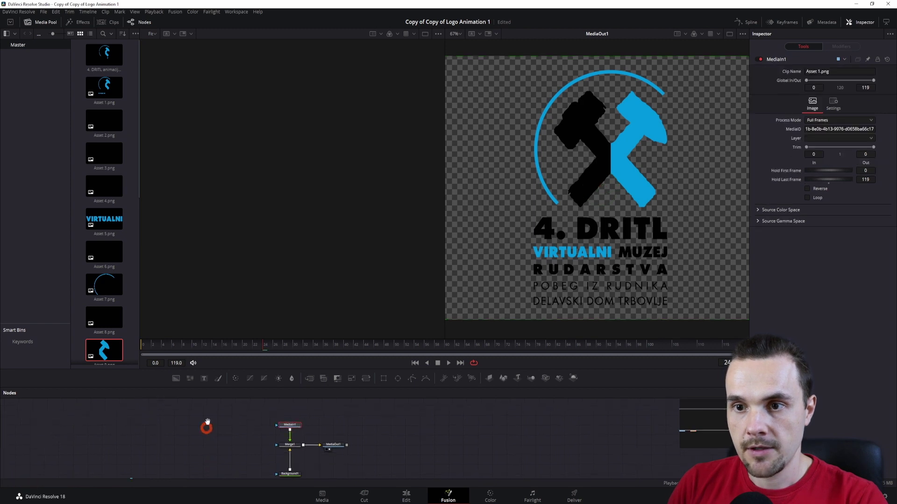
left_click_drag(146, 462, 70, 435)
left_click_drag(134, 445, 229, 431)
- Align the blue hammer with its place in the reference logo by setting Transform1's center to X 1.182 and Y 0.795
left_click(133, 436)
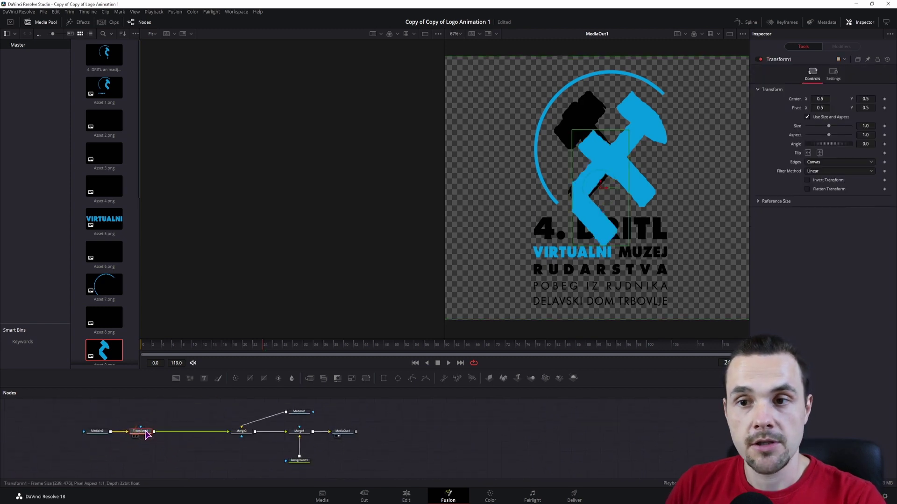
left_click_drag(813, 99, 878, 98)
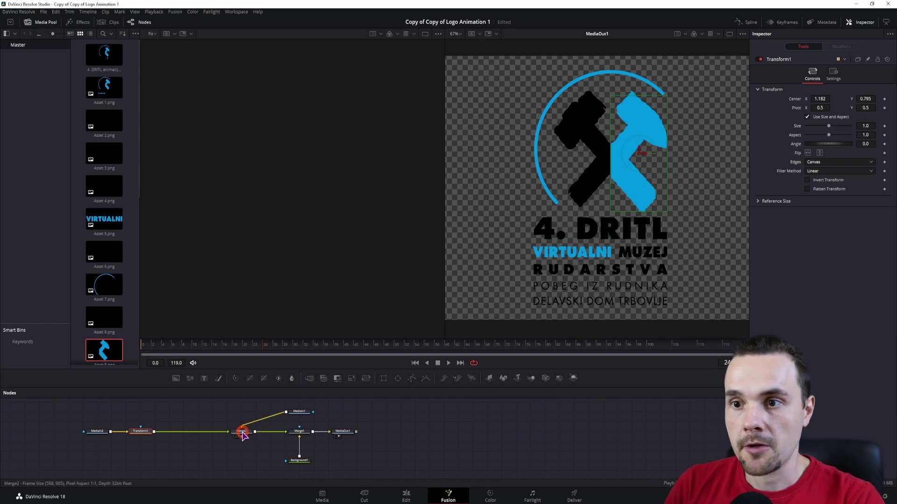
- Lower Merge2's blend to 0.291 and fine-tune the blue hammer's alignment by setting Transform1's center Y to about 0.831
left_click(242, 433)
left_click_drag(851, 191, 821, 192)
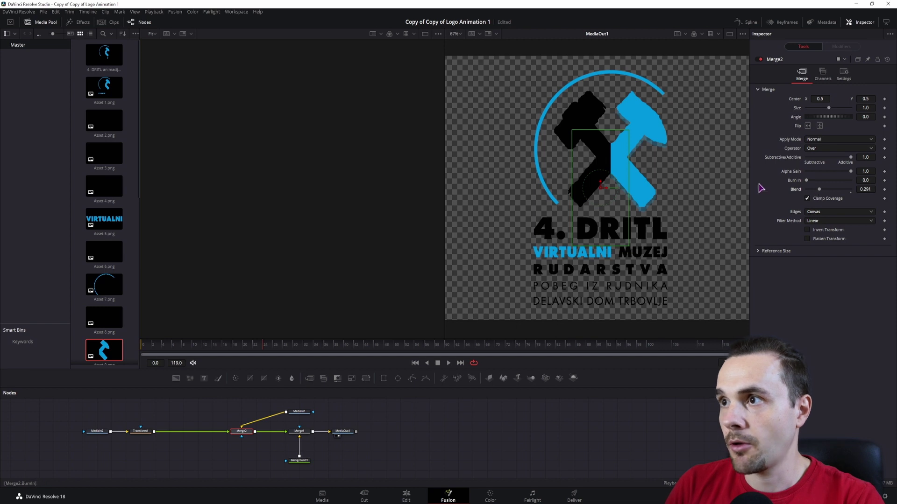
scroll(673, 126, "up", 4)
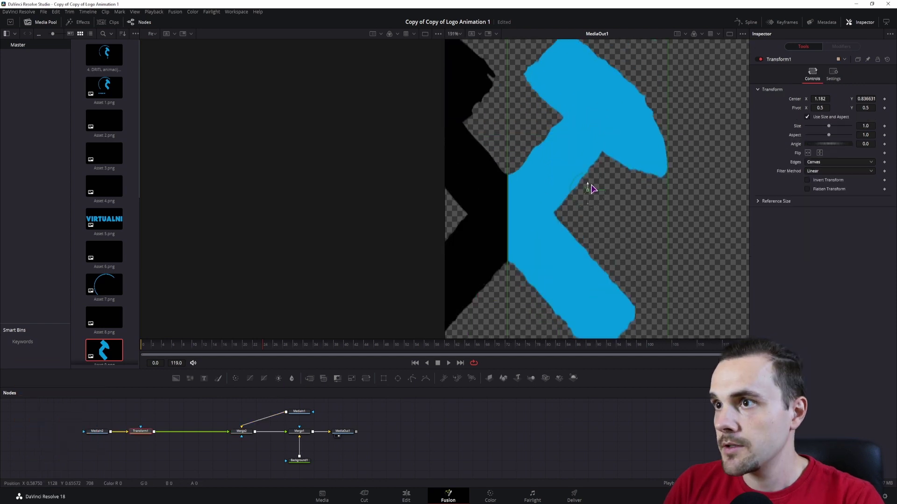
scroll(696, 161, "up", 2)
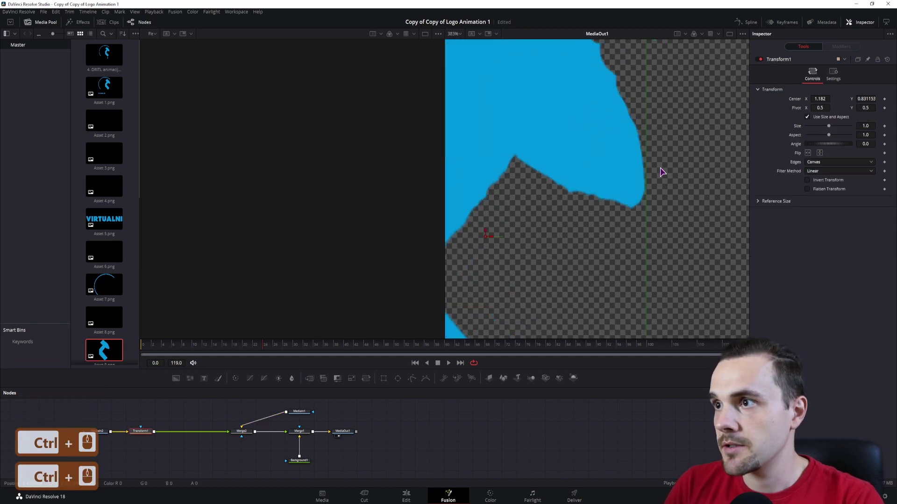
key("ctrl+f")
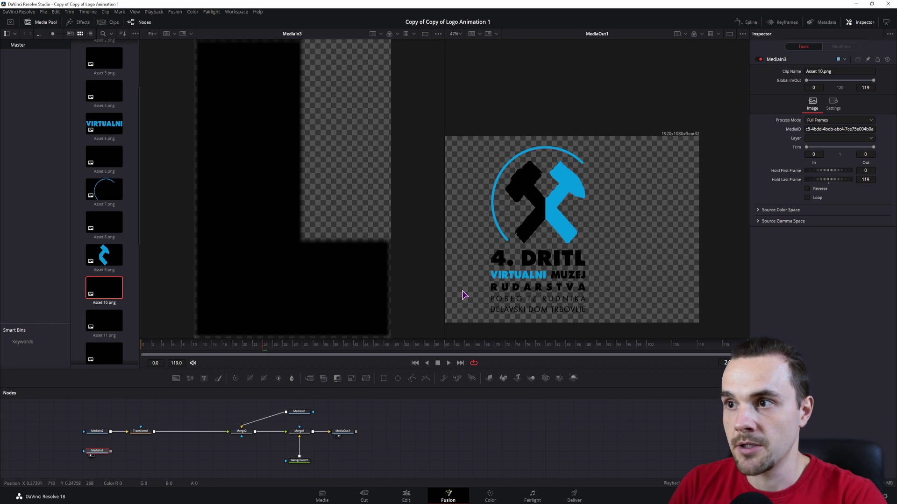
- Switch to the timeline and open the DRITL Logo animation composition's node graph
left_click(520, 260)
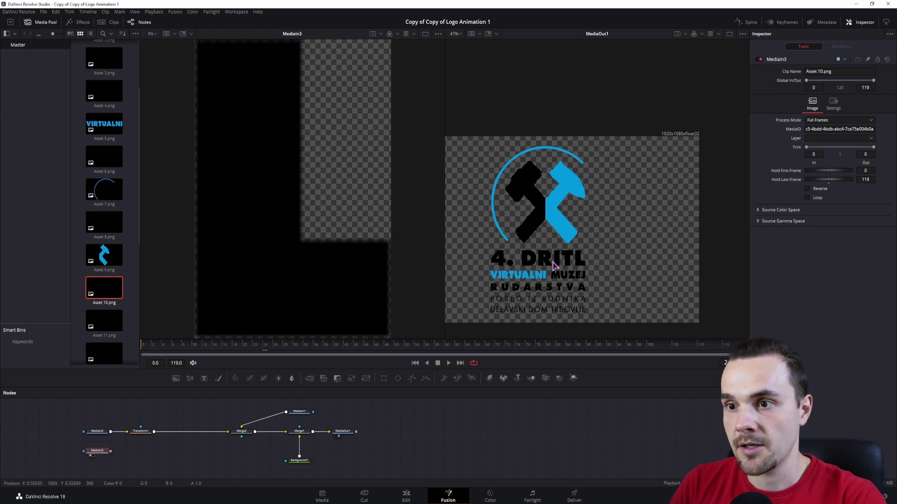
left_click(407, 497)
left_click(313, 374)
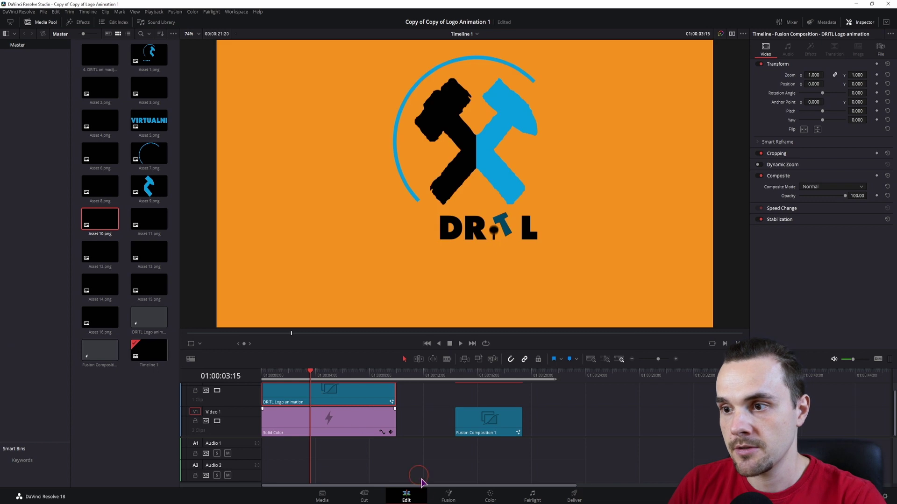
left_click(448, 497)
- Examine the renamed image nodes krog, modrokladivo and crnokladivo, and view krog's rename prompt without changing its name
left_click_drag(438, 413, 423, 425)
left_click(207, 425)
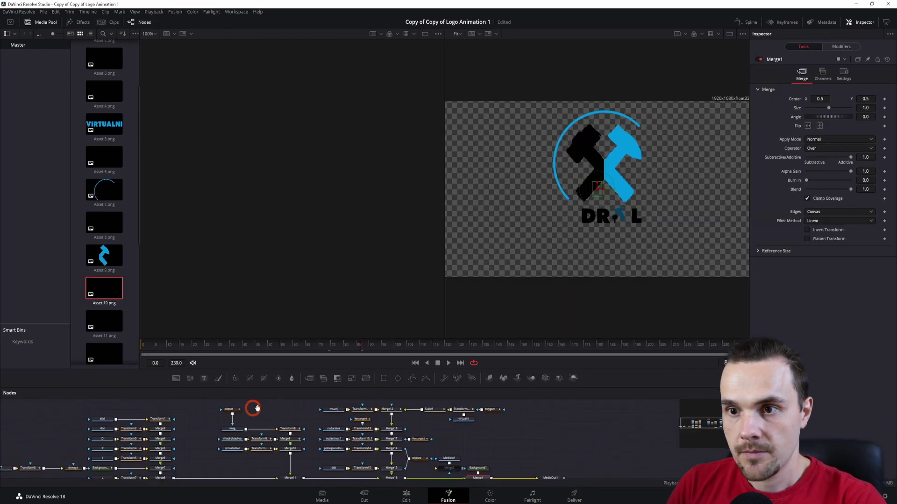
scroll(231, 429, "up", 3)
left_click(185, 424)
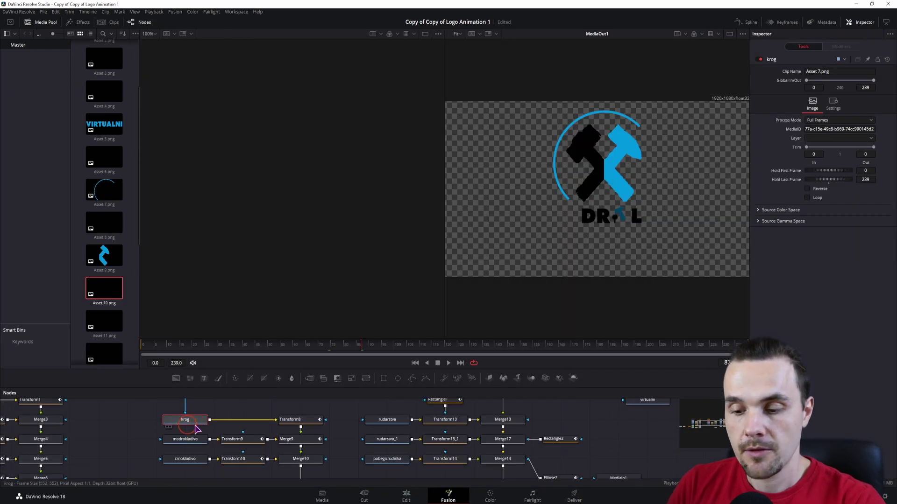
key("F2")
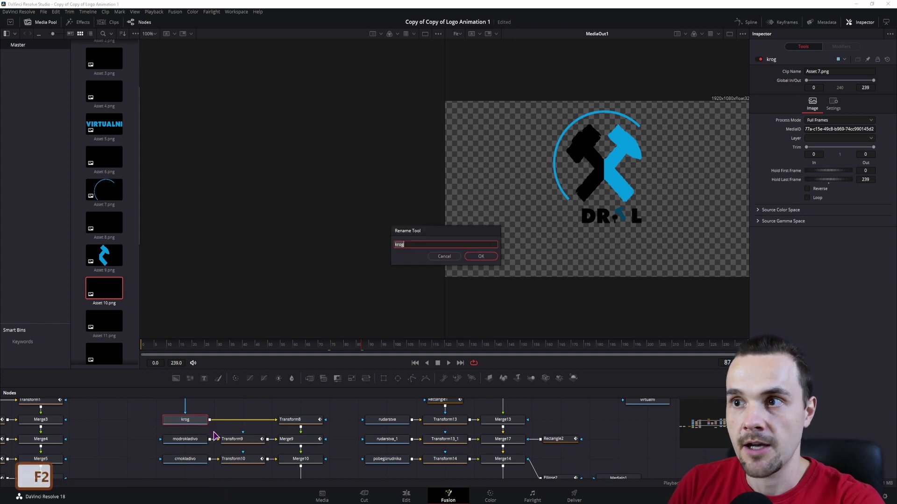
left_click(448, 256)
left_click(207, 417)
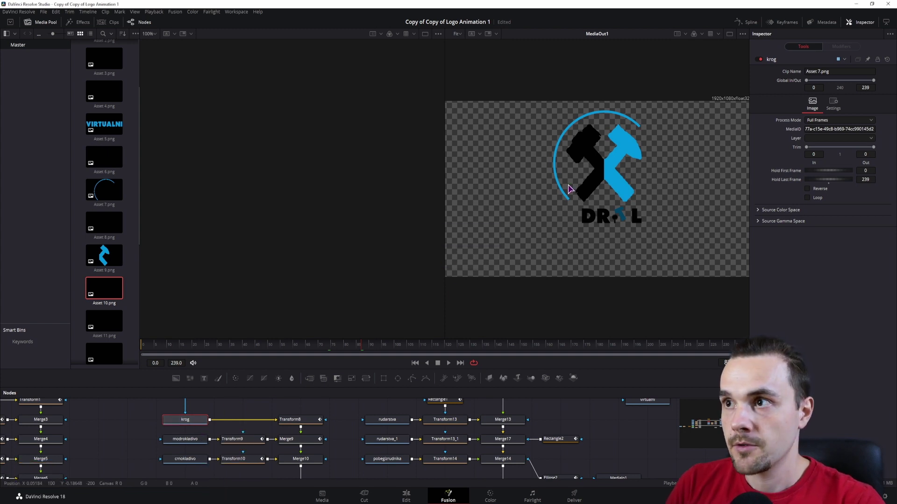
left_click(192, 440)
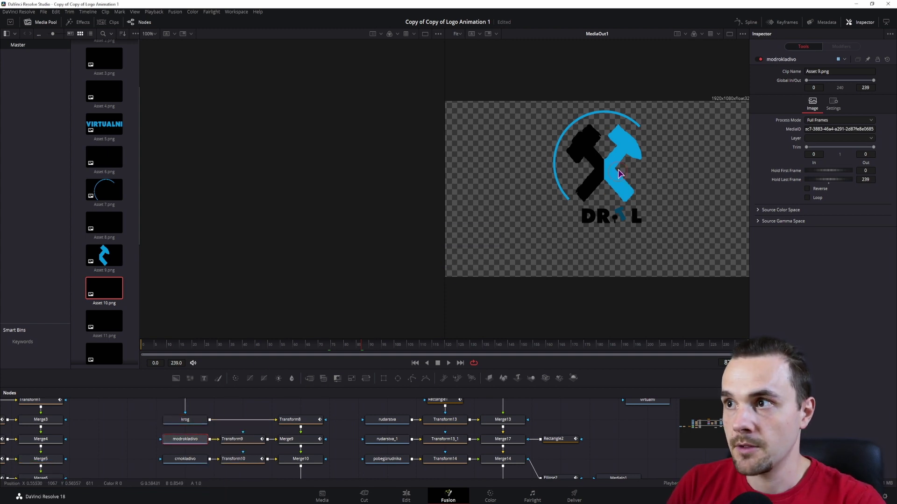
left_click(185, 459)
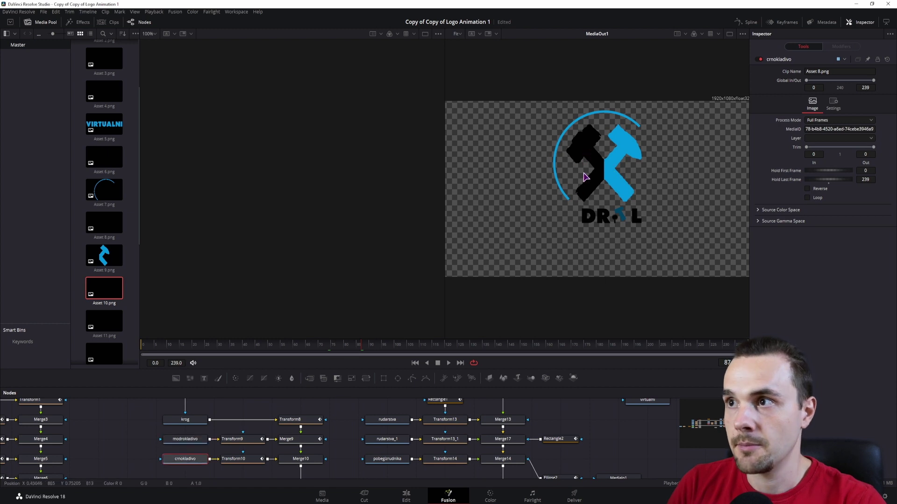
- Move to frame 79 and preview MediaIn1, the full logo reference, in the empty viewer before clearing that viewer
left_click_drag(361, 345, 341, 346)
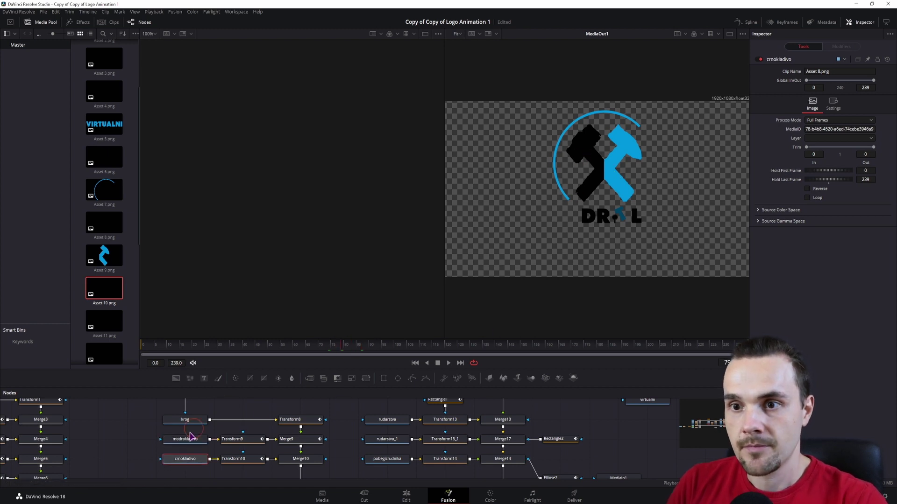
left_click_drag(595, 442, 482, 389)
left_click_drag(505, 425, 222, 114)
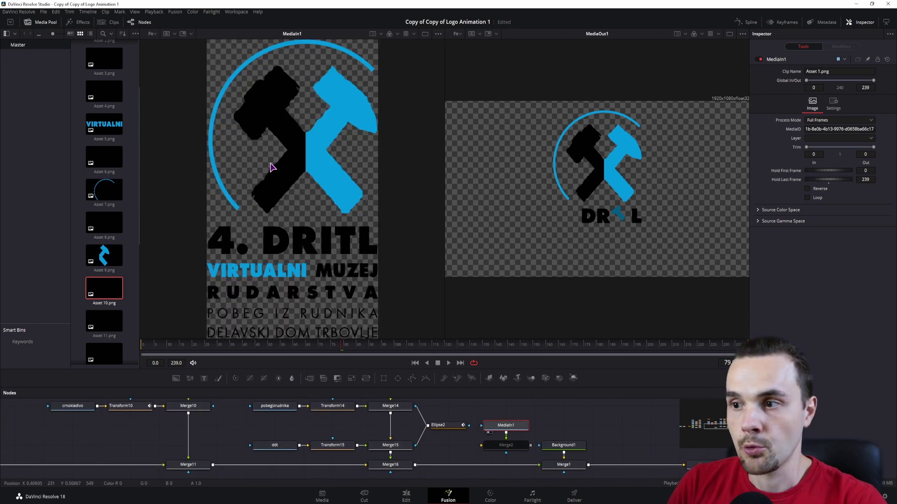
left_click(490, 433)
- Add an unconnected Transform node in empty graph space, pin its general settings for display, and save the project
left_click(184, 427)
scroll(184, 426, "down", 3)
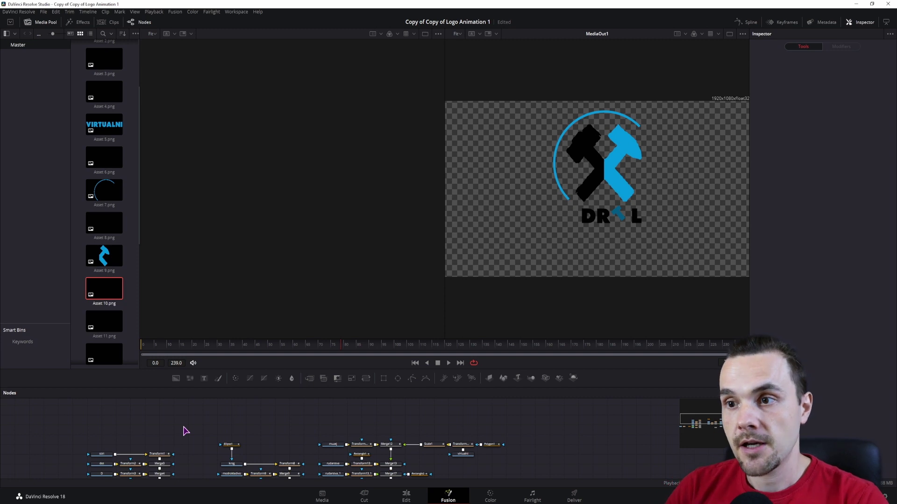
left_click(351, 379)
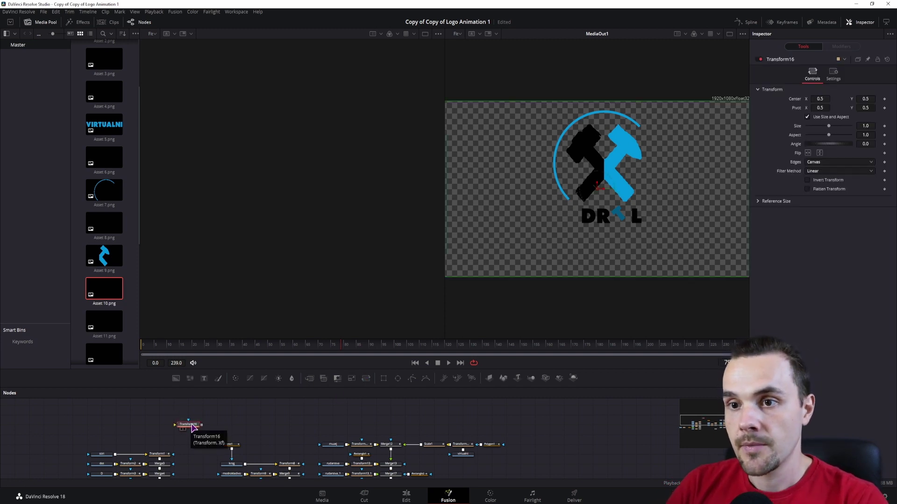
left_click(834, 75)
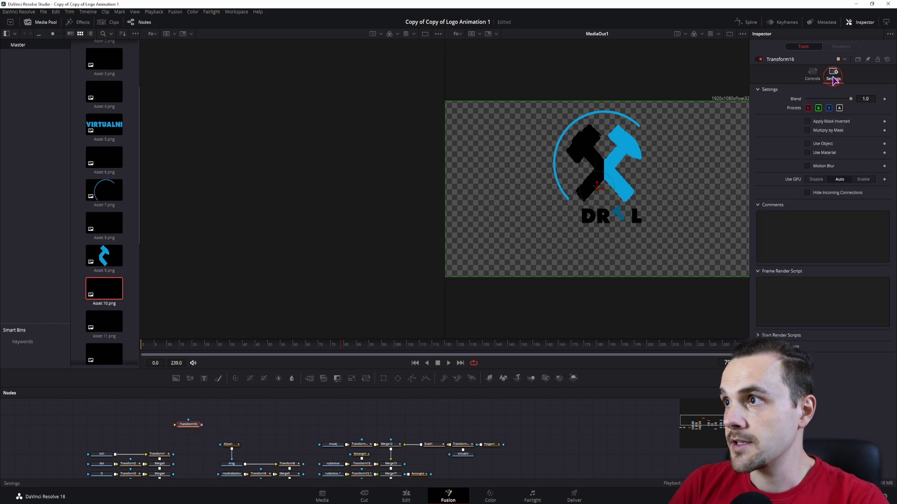
left_click(868, 60)
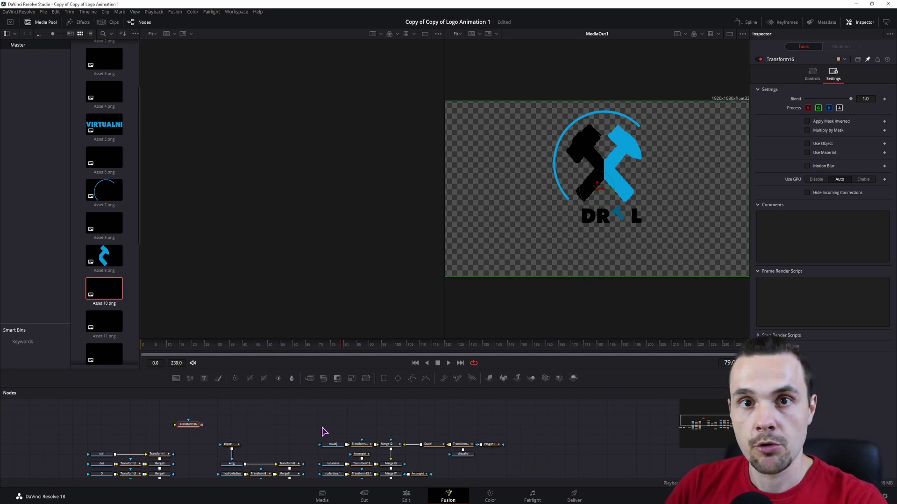
key("ctrl+s")
- Compare Transform1's controls with the pinned Transform16, and add another unconnected Transform node above Transform1 with its general settings shown
scroll(173, 434, "up", 1)
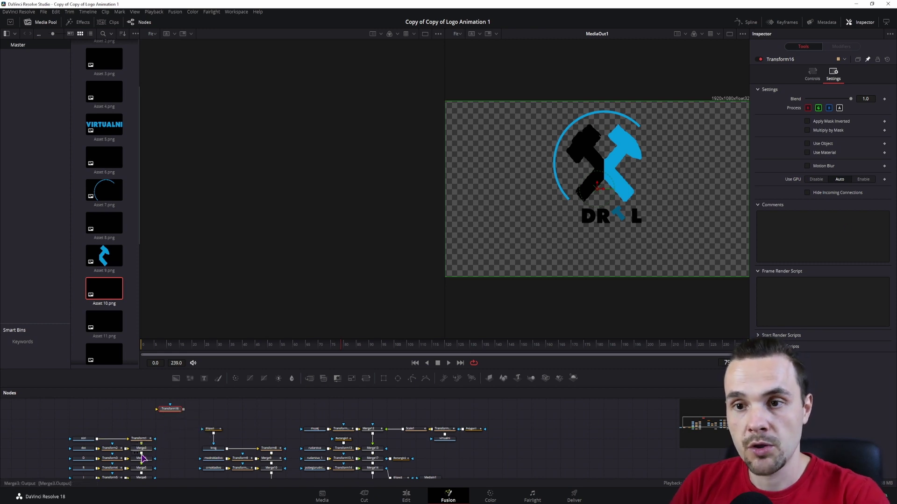
left_click(140, 439)
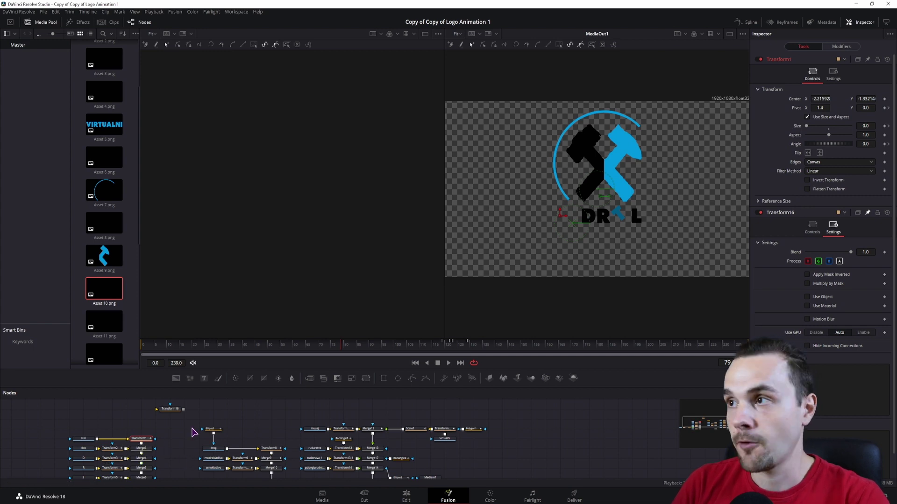
left_click(139, 440)
left_click_drag(365, 378, 147, 423)
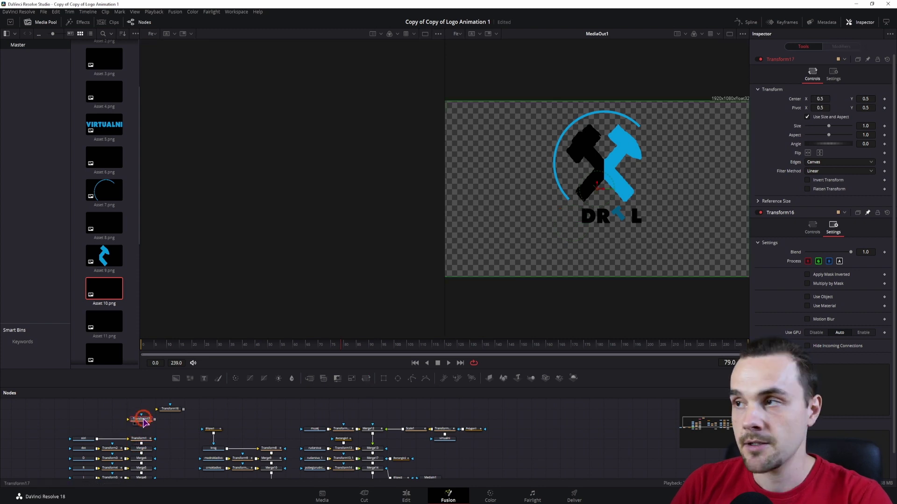
left_click(833, 74)
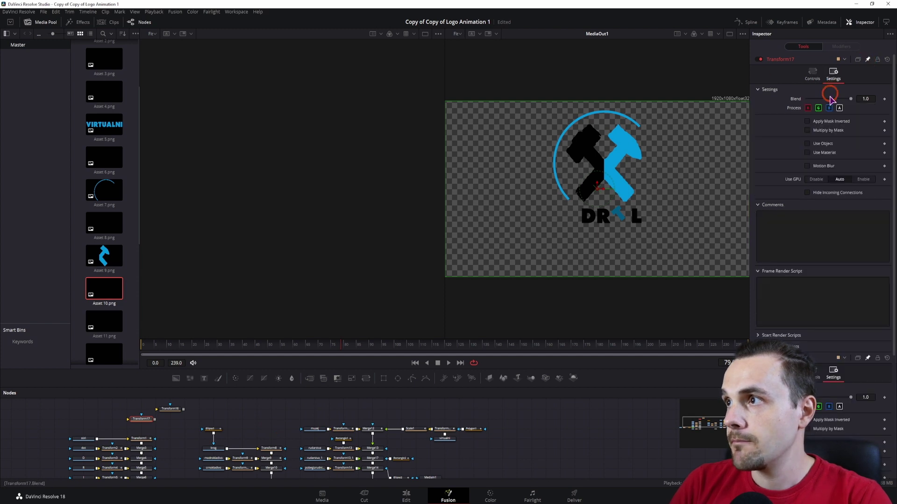
- Link Transform17's Motion Blur to the expression Transform16.MotionBlur and enable motion blur on Transform16
right_click(829, 168)
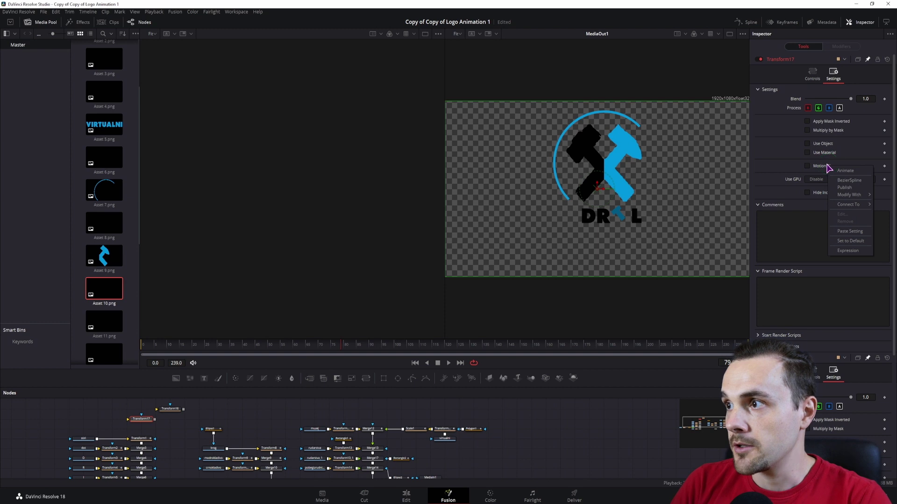
left_click(844, 251)
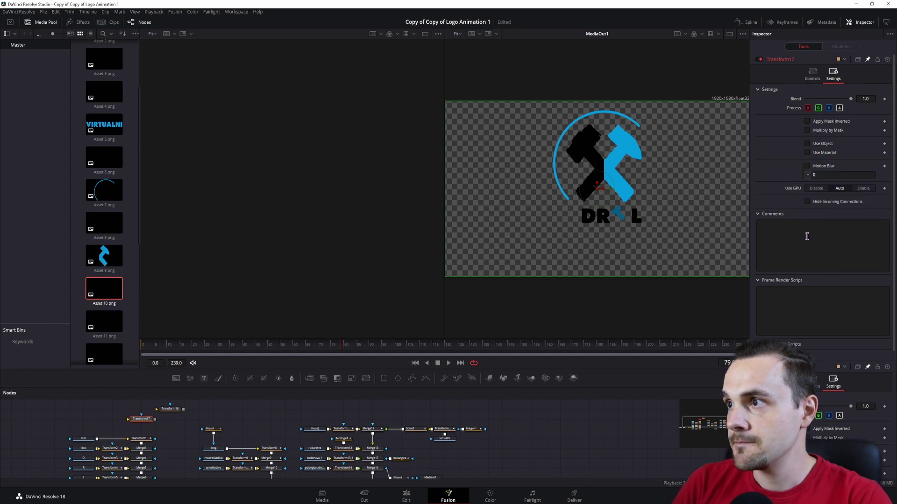
left_click_drag(810, 179, 824, 476)
scroll(777, 413, "down", 2)
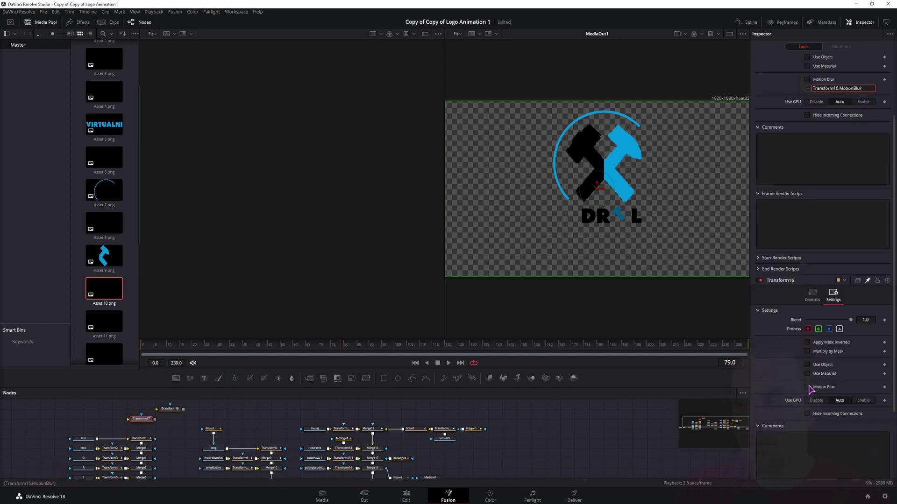
left_click(807, 387)
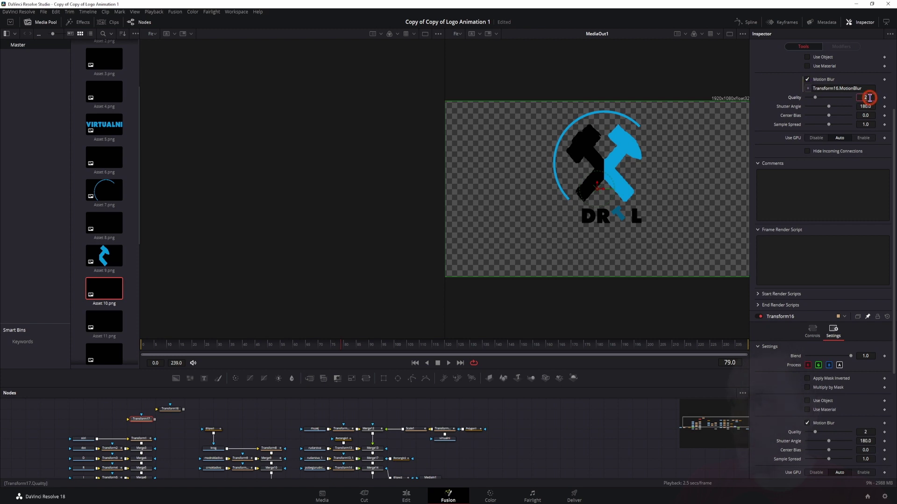
- Link Transform17's motion blur quality to Transform16.Quality, set the quality to 4 on Transform16, and disable its motion blur
type("=")
left_click(760, 290)
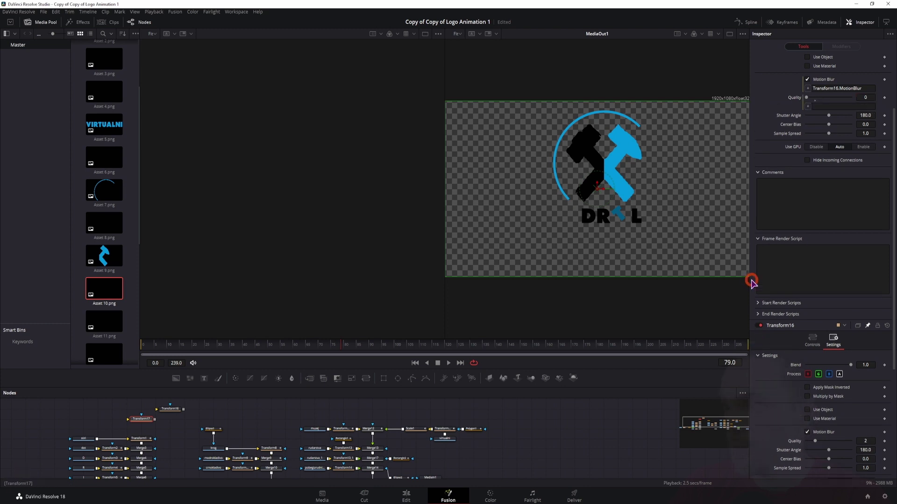
left_click_drag(808, 107, 829, 444)
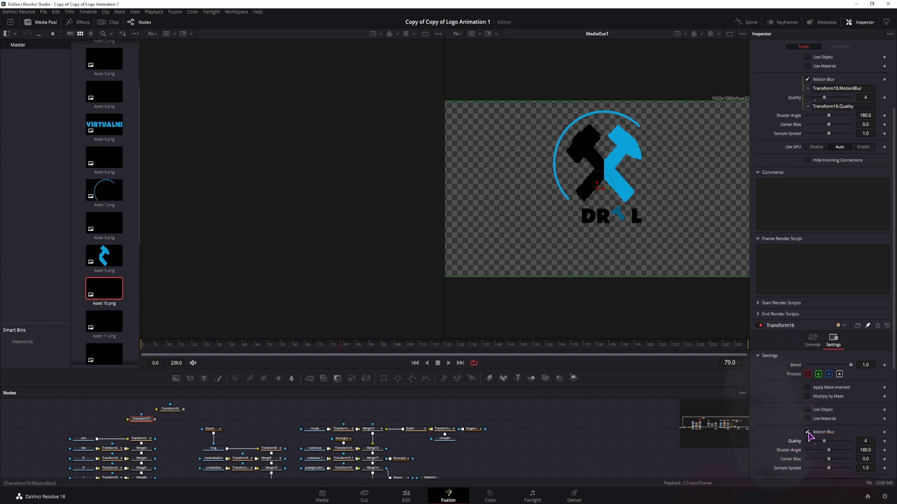
left_click(807, 432)
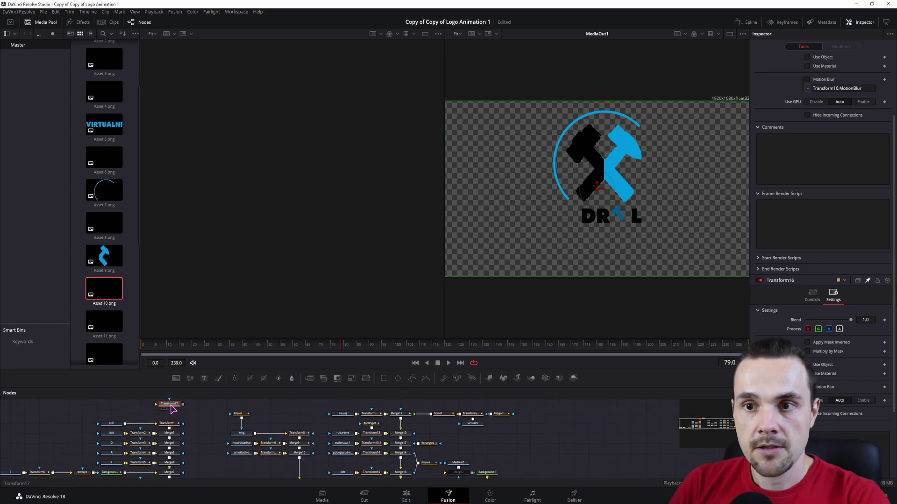
- Reposition Transform17 above the letter nodes and reopen Fusion Composition 1 from the timeline
left_click_drag(177, 409, 149, 409)
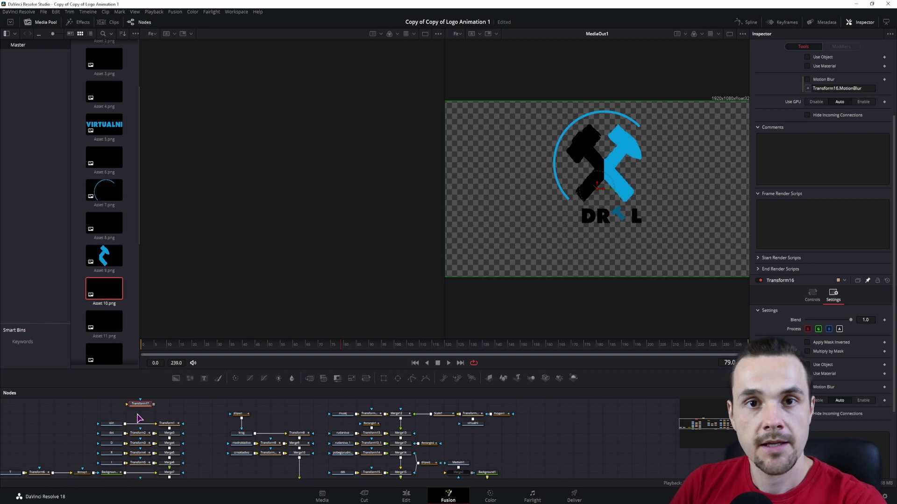
mouse_move(153, 448)
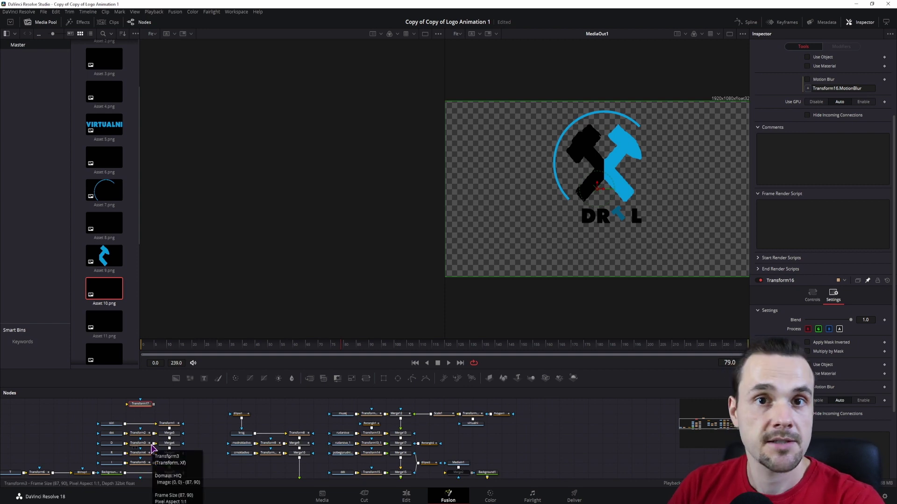
left_click(416, 431)
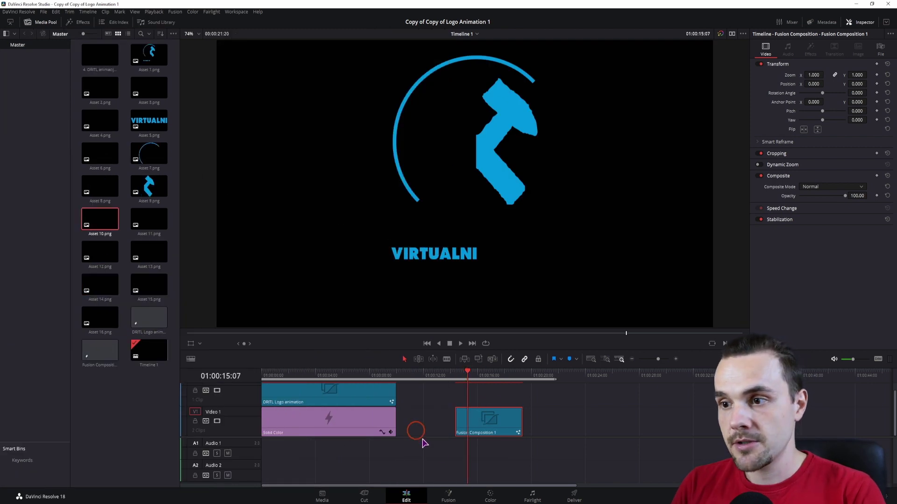
left_click(449, 496)
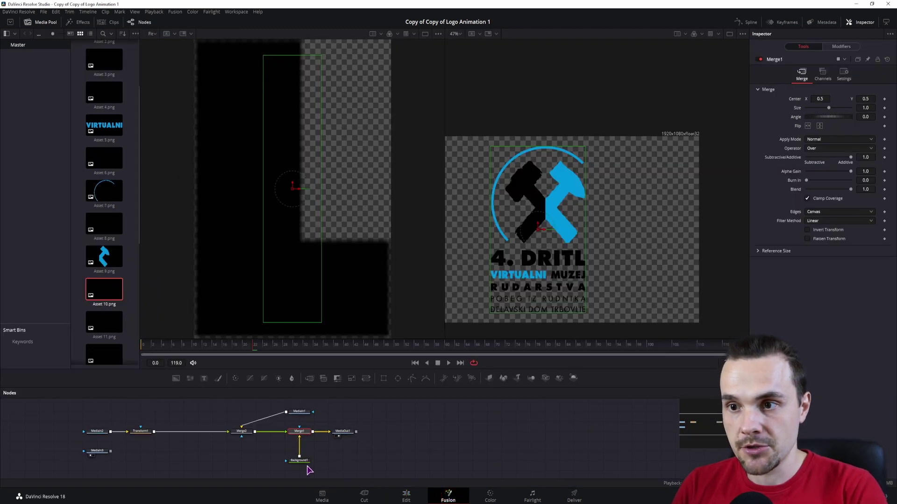
- Swap Merge2's foreground and background inputs to place the faded full logo reference over the blue hammer
left_click(144, 444)
left_click(139, 432)
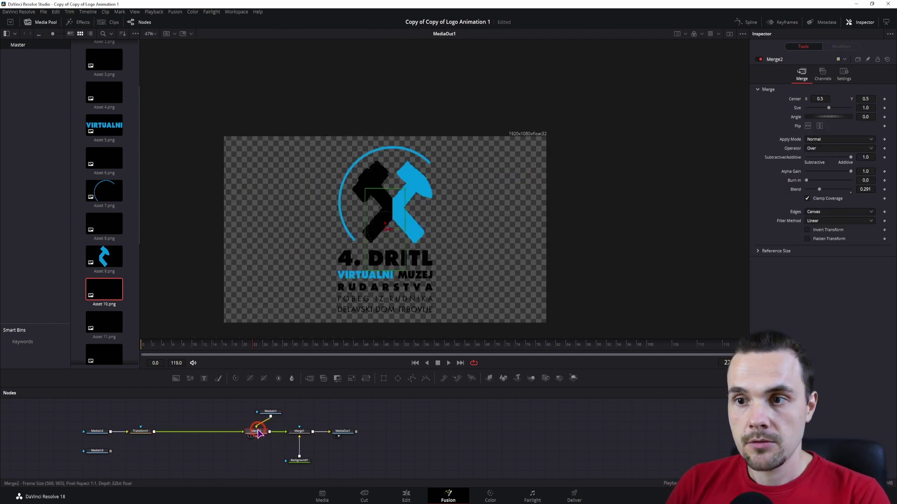
key("ctrl+t")
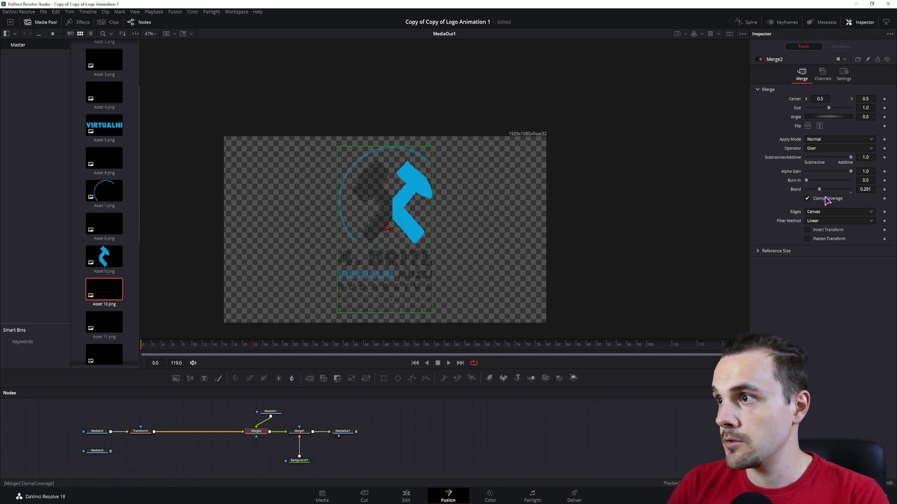
- Hide the full logo reference by setting Merge2's Blend to 0.0 and add Asset 7.png to the node graph above Transform1
left_click_drag(817, 191, 773, 192)
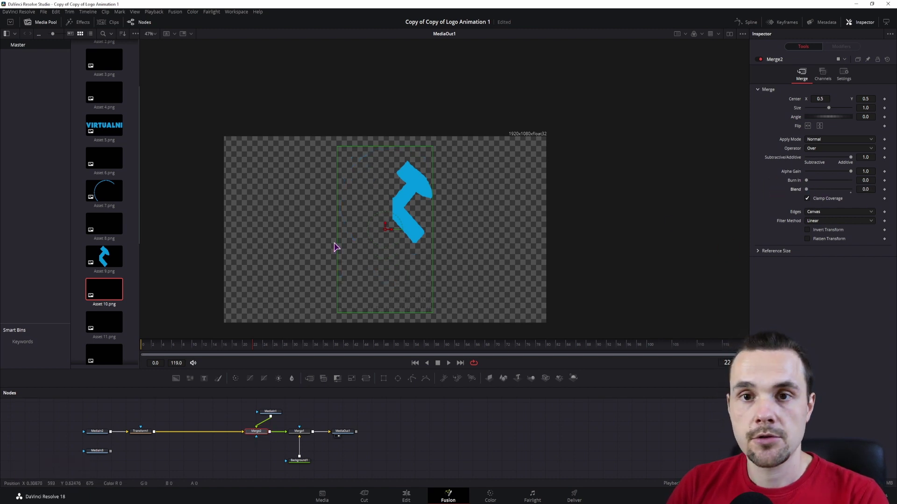
left_click(145, 432)
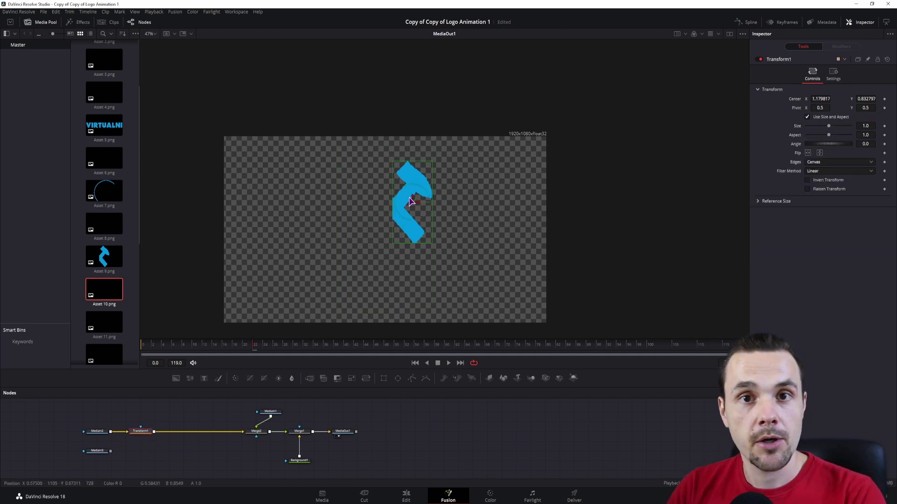
left_click(96, 189)
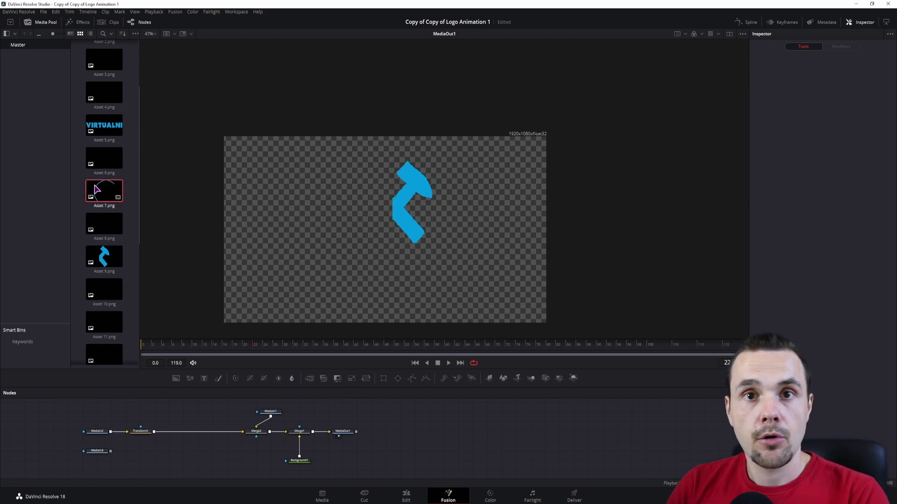
left_click_drag(106, 192, 155, 412)
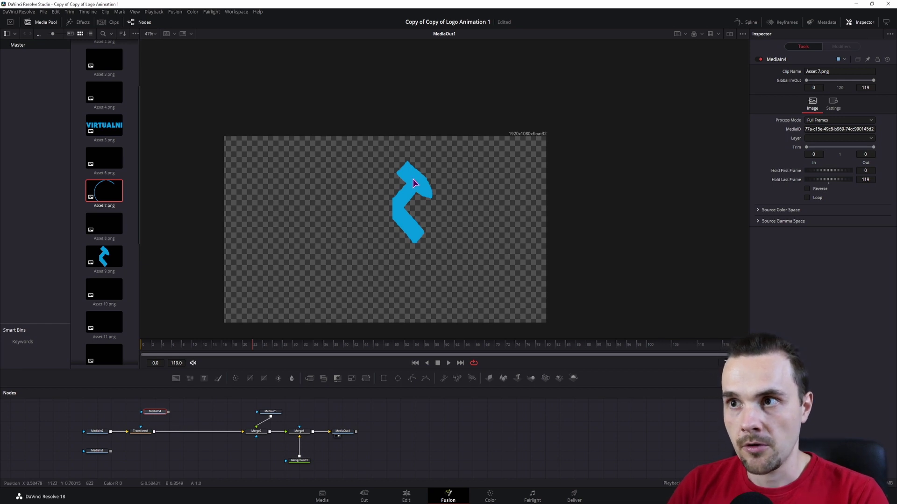
- Feed the blue arc through a copy of Transform1 into Merge2 and set the copy's Center X to 0.381817
left_click(140, 431)
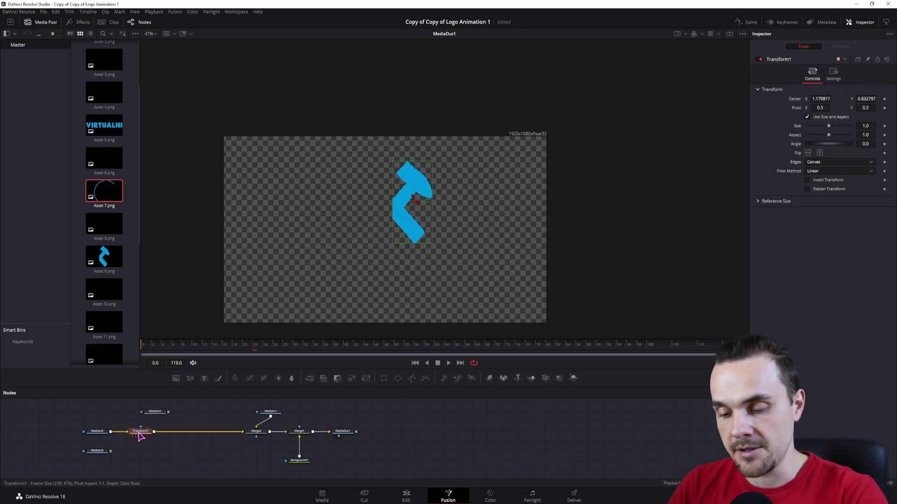
key("ctrl+c")
left_click(183, 416)
key("ctrl+v")
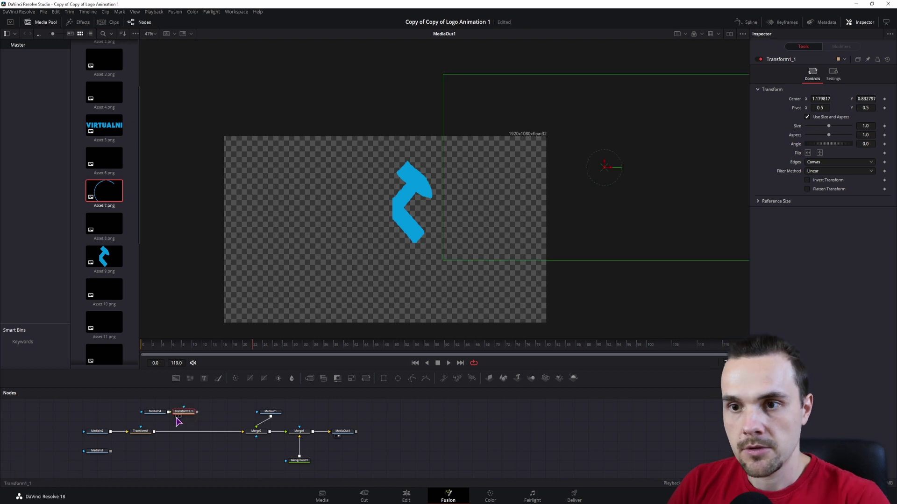
left_click_drag(197, 412, 243, 431)
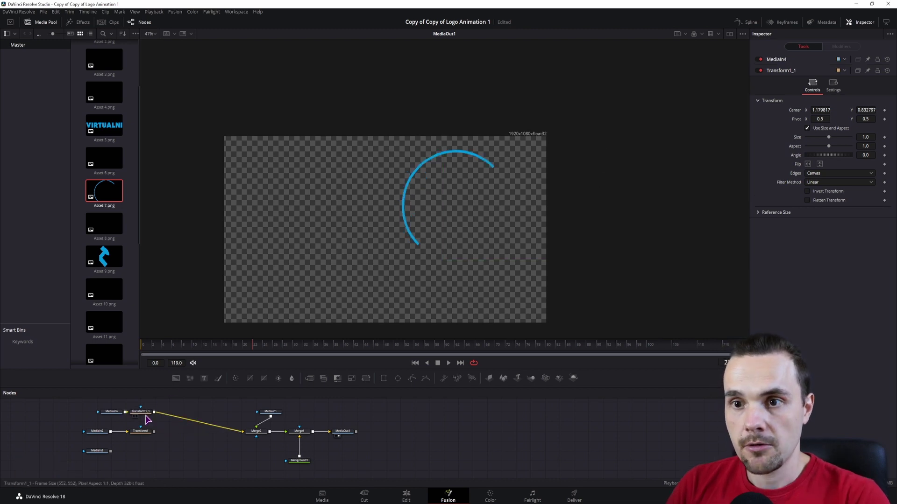
left_click_drag(823, 99, 652, 112)
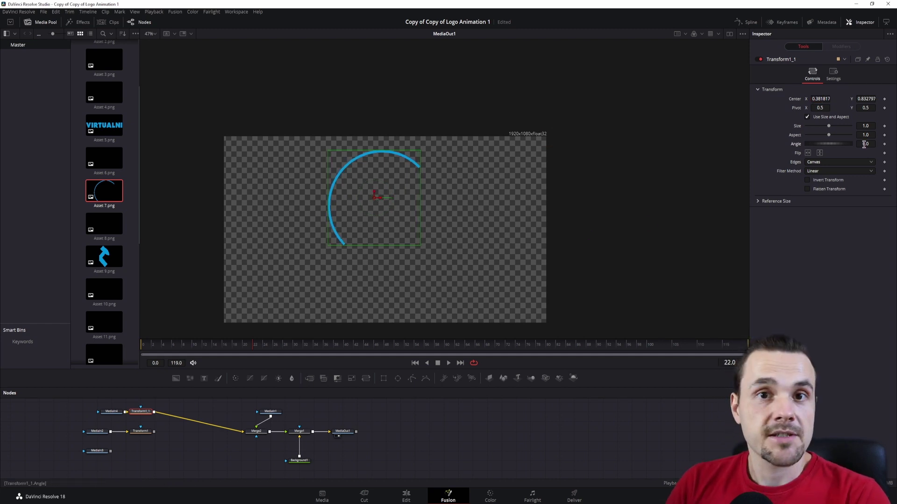
- Keyframe the arc transform's Angle at 0 on frame 10 and 720 on frame 40
left_click_drag(824, 146, 771, 160)
left_click(202, 357)
left_click(885, 144)
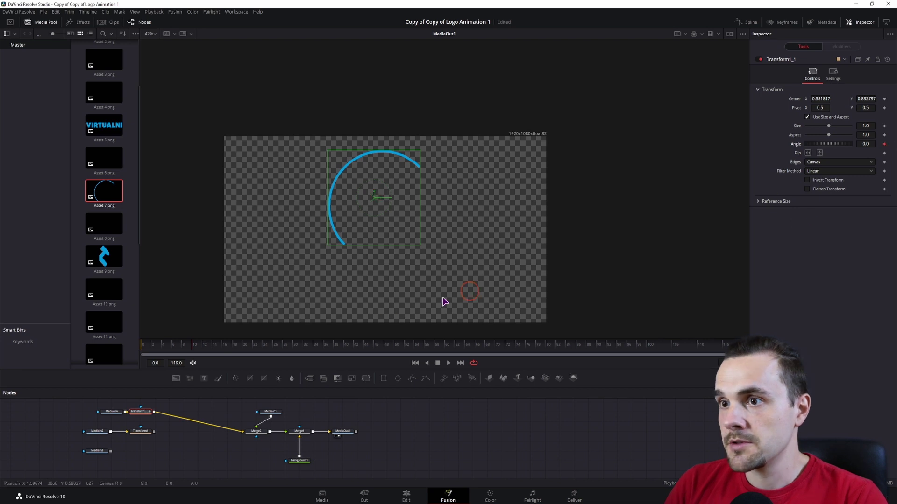
left_click(348, 351)
left_click(866, 144)
type("720")
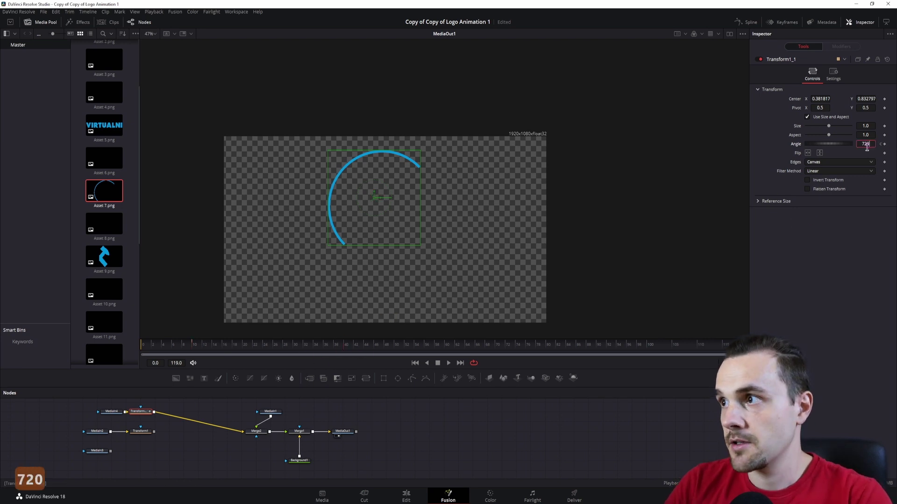
key("Return")
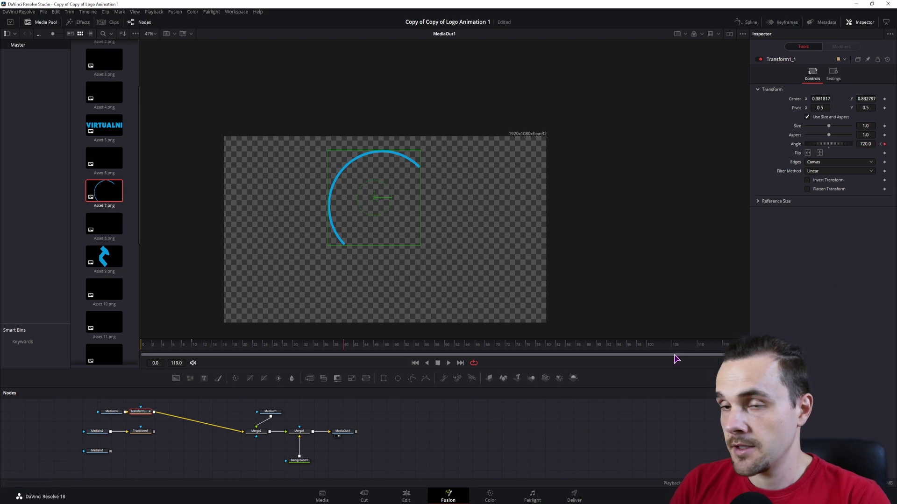
- Return to frame 10 and merge an ellipse-masked Background over the arc as a guide shape
mouse_move(195, 346)
left_mouse_down()
mouse_move(291, 353)
mouse_move(194, 350)
left_mouse_up()
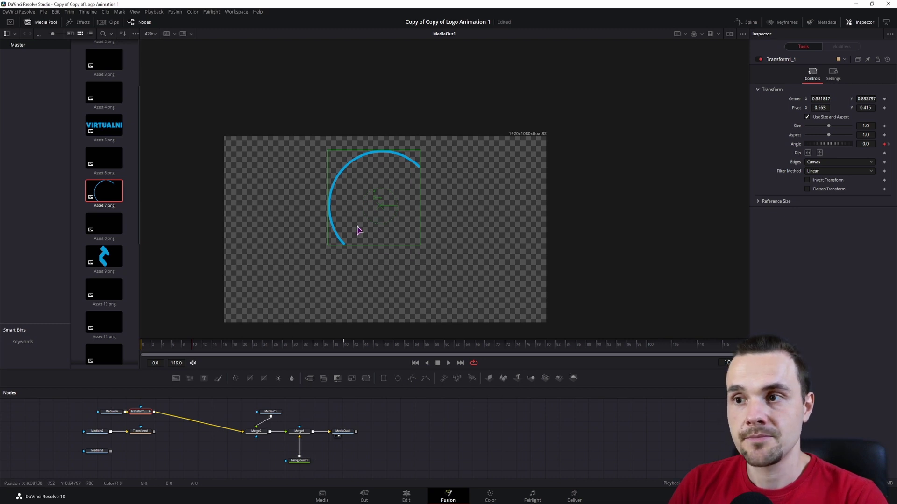
left_click(398, 378)
left_click_drag(173, 414, 198, 411)
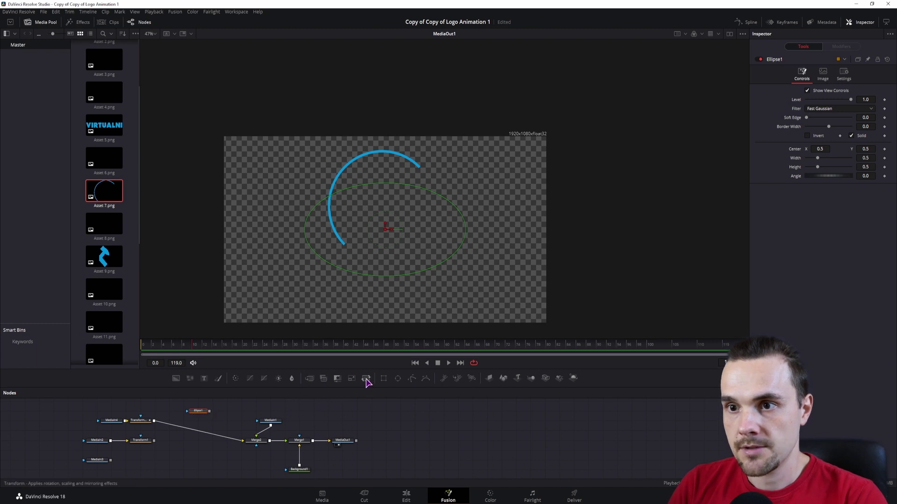
left_click(176, 379)
left_click_drag(212, 414, 204, 442)
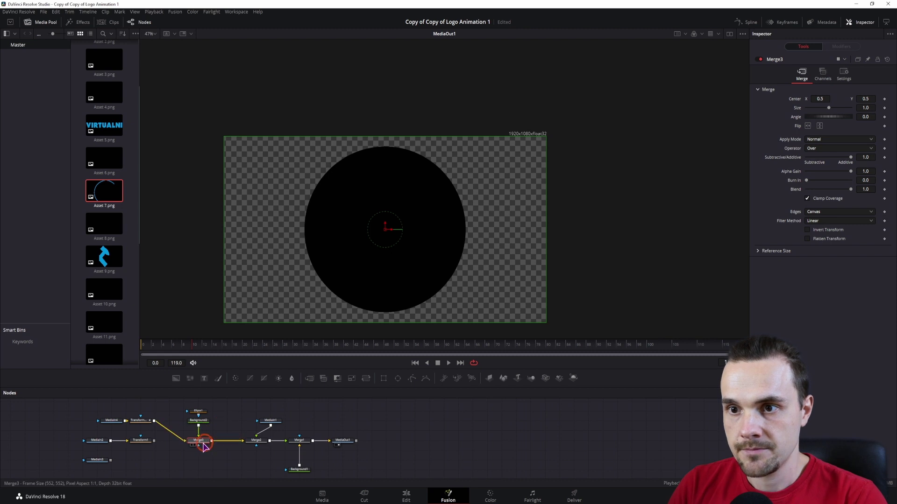
- Turn off Ellipse1's Solid option and set its Border Width to 0.0094
left_click(198, 411)
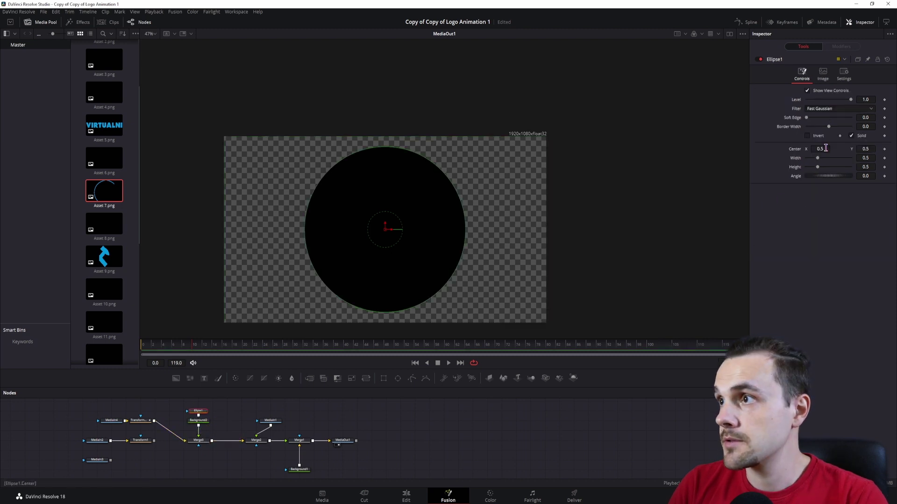
left_click(851, 135)
left_click_drag(829, 127, 830, 126)
- Link Ellipse1's Width to its Height with the expression Height
left_click(865, 185)
type("=")
key("Return")
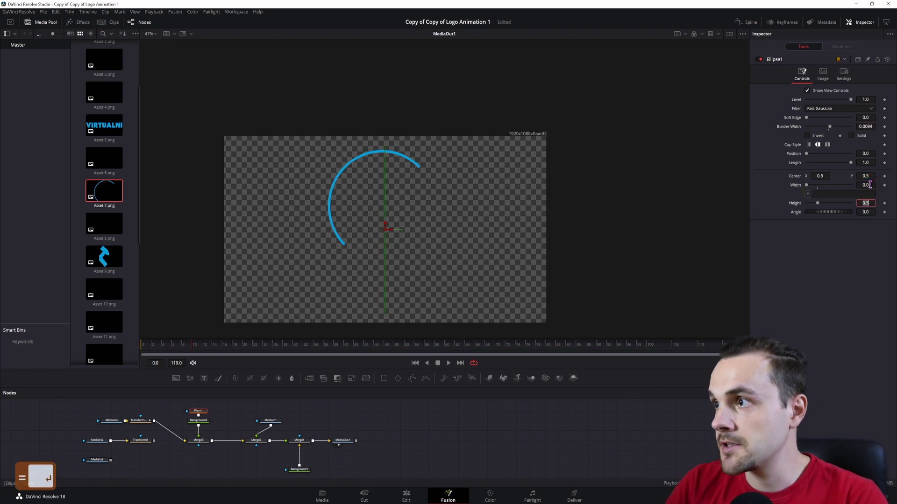
mouse_move(807, 194)
left_mouse_down()
mouse_move(866, 203)
mouse_move(813, 203)
left_mouse_up()
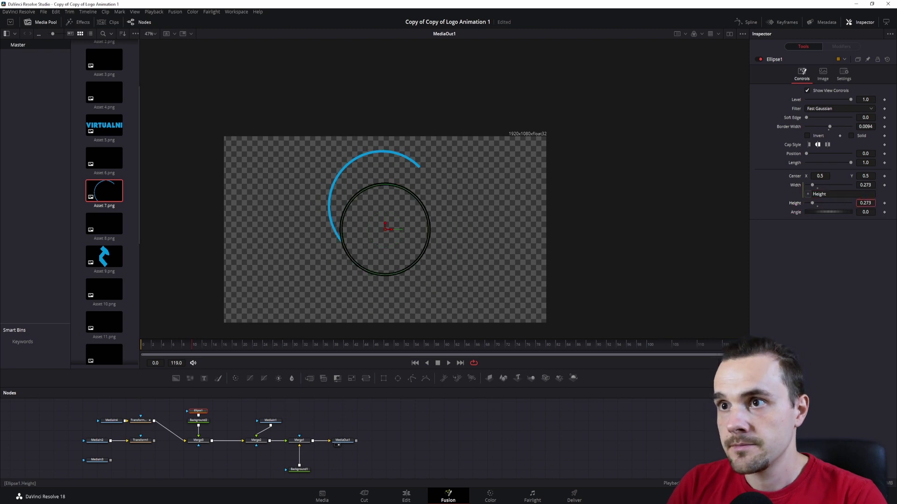
- Match Ellipse1 to the arc with a size of about 0.327, center about 0.4905, 0.6258, and Level at 0.276
left_click_drag(368, 216, 366, 191)
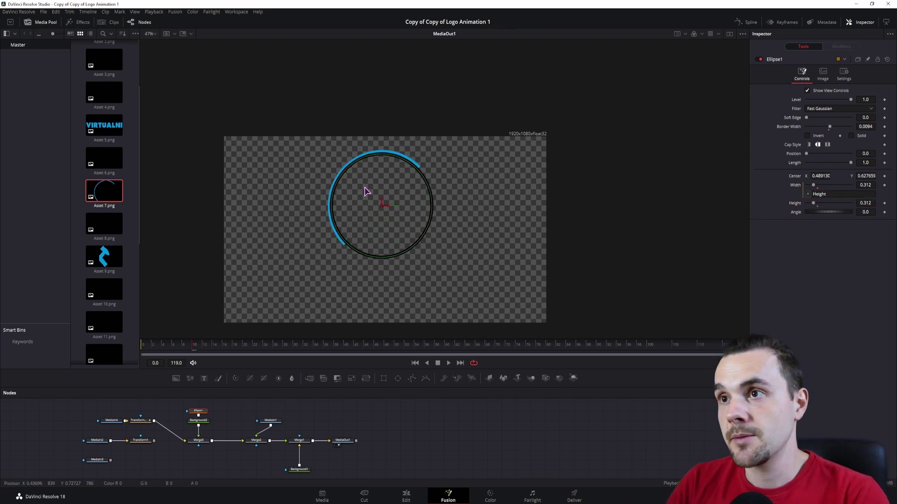
left_click_drag(408, 174, 417, 169)
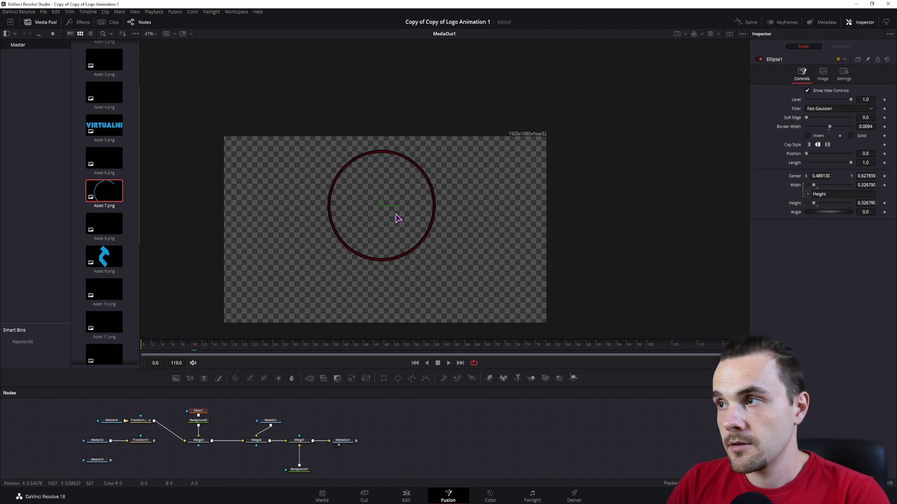
left_click_drag(385, 211, 387, 212)
left_click_drag(851, 99, 819, 103)
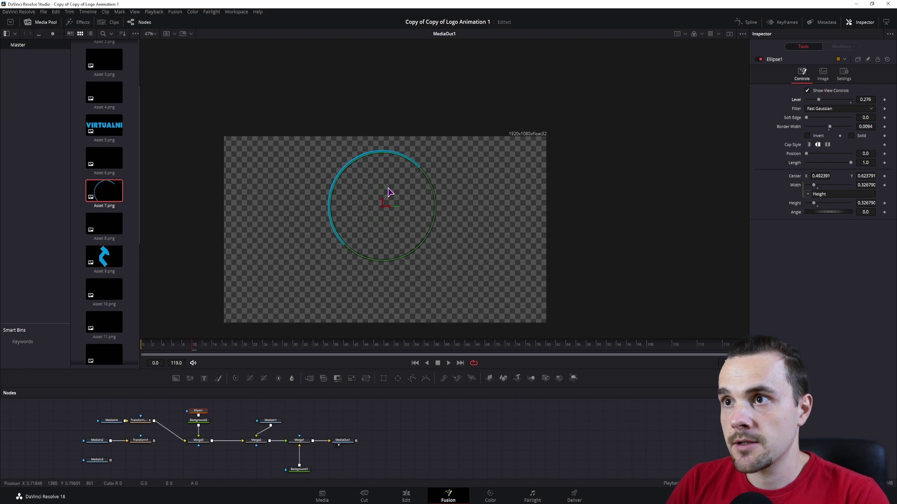
scroll(380, 184, "up", 4, "ctrl")
left_click_drag(395, 258, 396, 256)
scroll(396, 262, "down", 1)
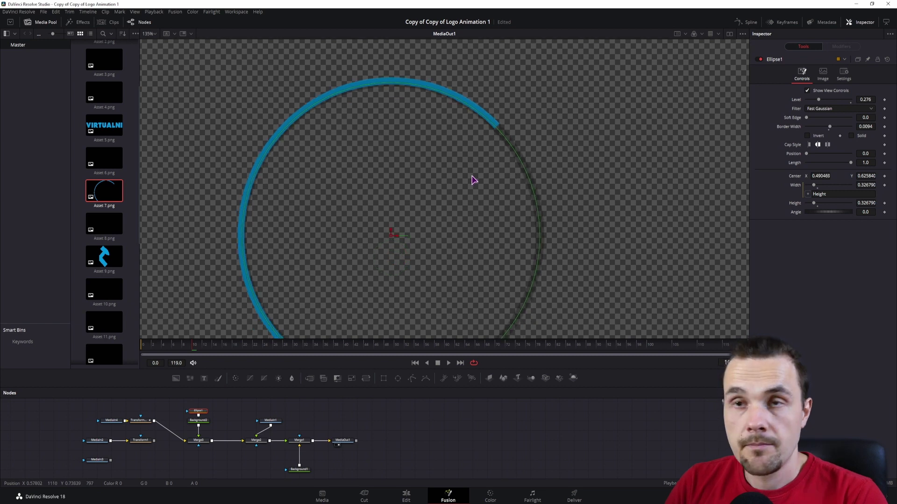
scroll(472, 204, "down", 3)
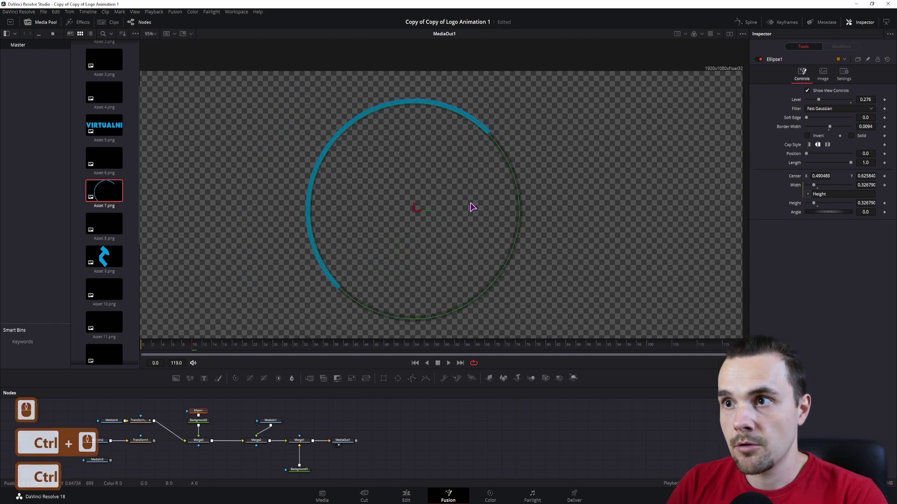
- Place the arc transform's pivot at the guide circle's center, X 0.58467 and Y 0.4141
left_click(146, 425)
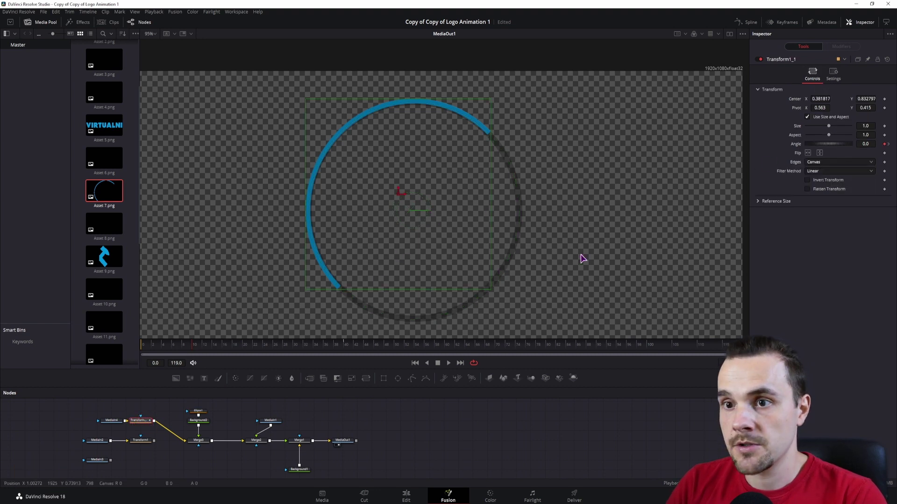
left_click(198, 411)
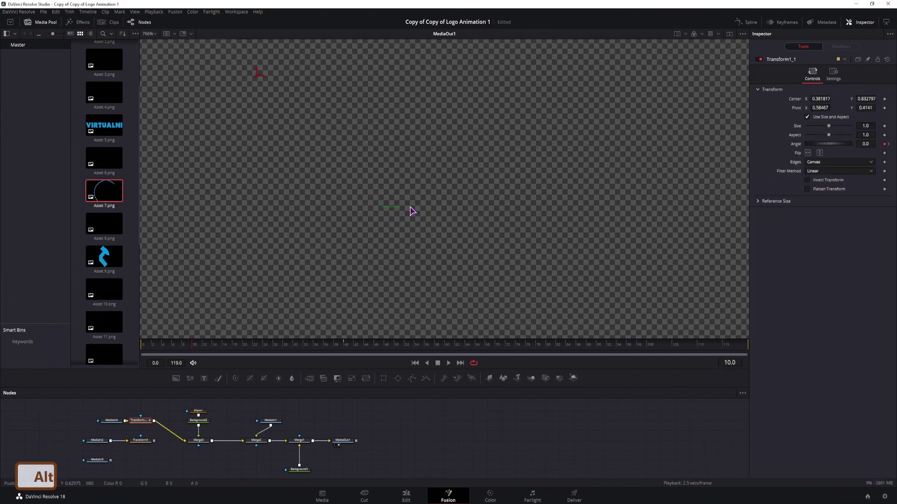
scroll(419, 215, "down", 3)
scroll(420, 215, "down", 5)
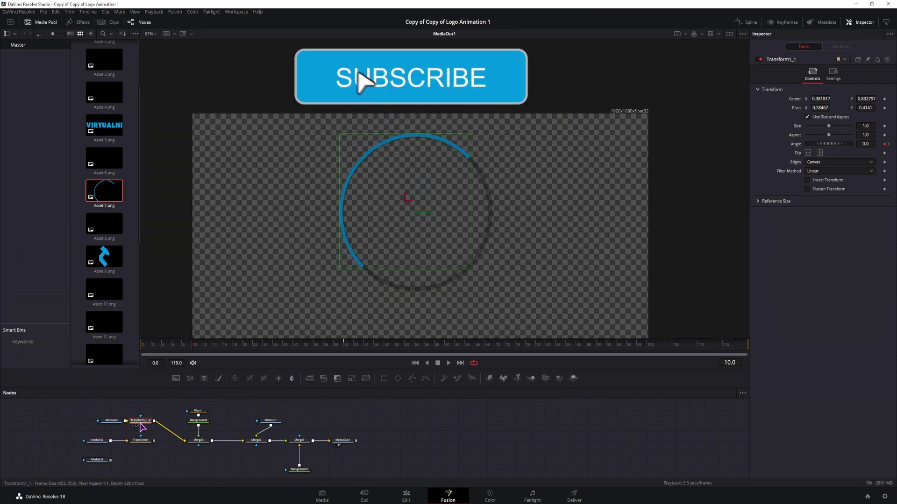
- Play the composition from frame 8 to check the arc's rotation against the guide circle
left_click(183, 348)
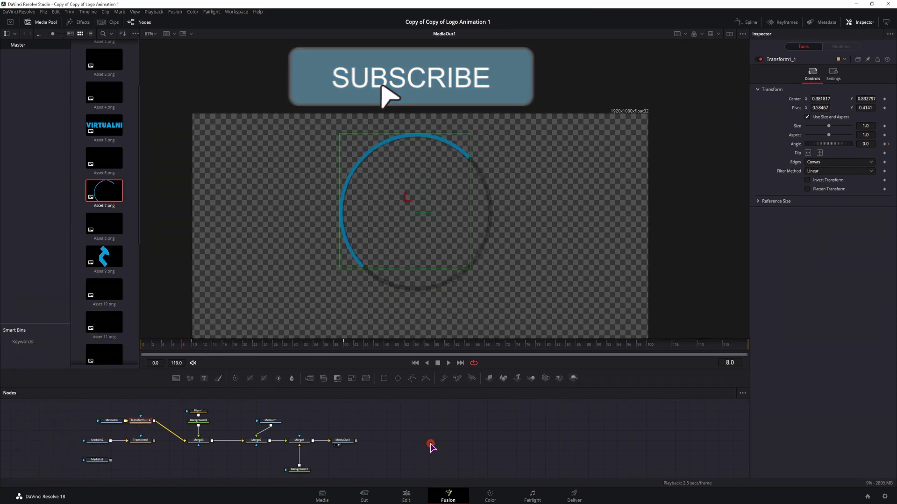
left_click(431, 450)
key("space")
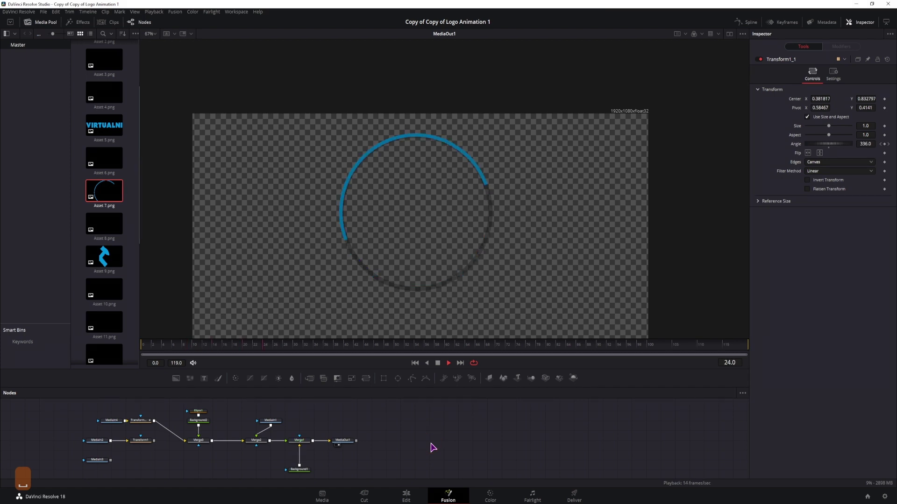
left_click(169, 344)
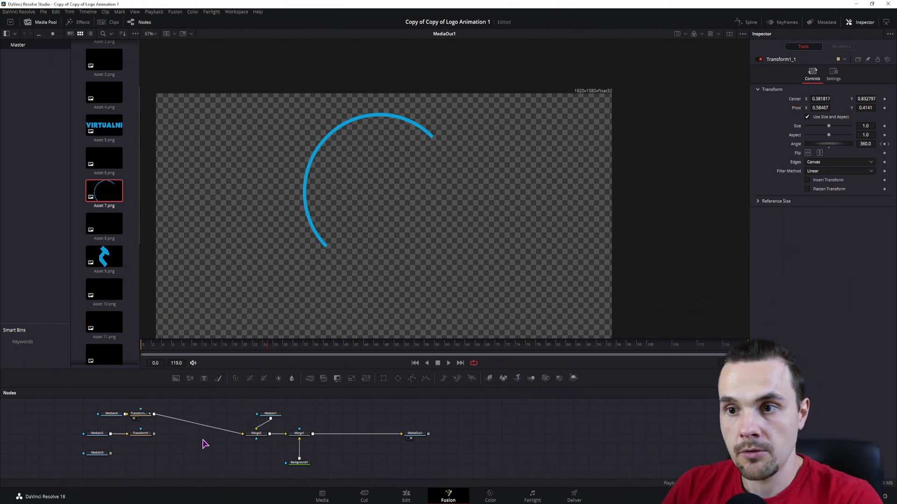
- Combine the hammer and arc transforms in a new Merge node placed before Merge2
left_click_drag(155, 434, 155, 418)
left_click_drag(169, 433, 199, 434)
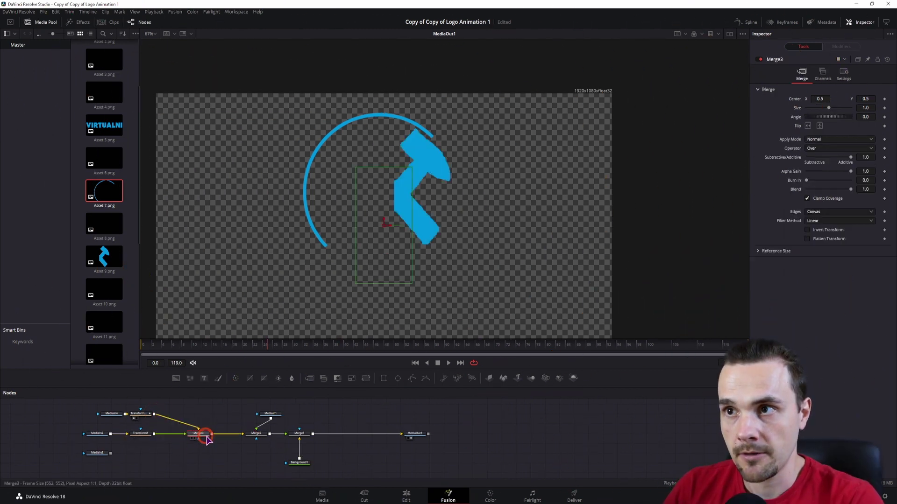
- Show the logo reference with Merge2's Blend at 1.0 and align the arc to it at center 0.491431, 0.872889
left_click(256, 433)
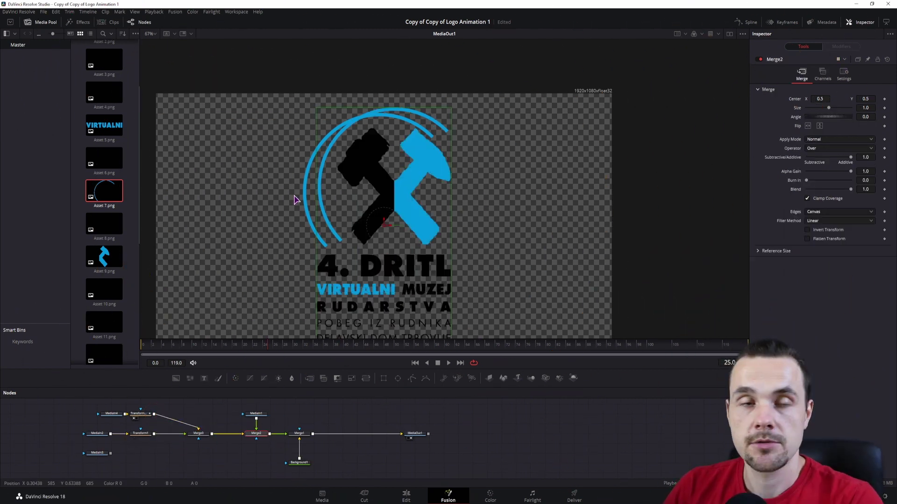
left_click(141, 415)
mouse_move(375, 182)
left_mouse_down()
mouse_move(390, 185)
mouse_move(384, 174)
left_mouse_up()
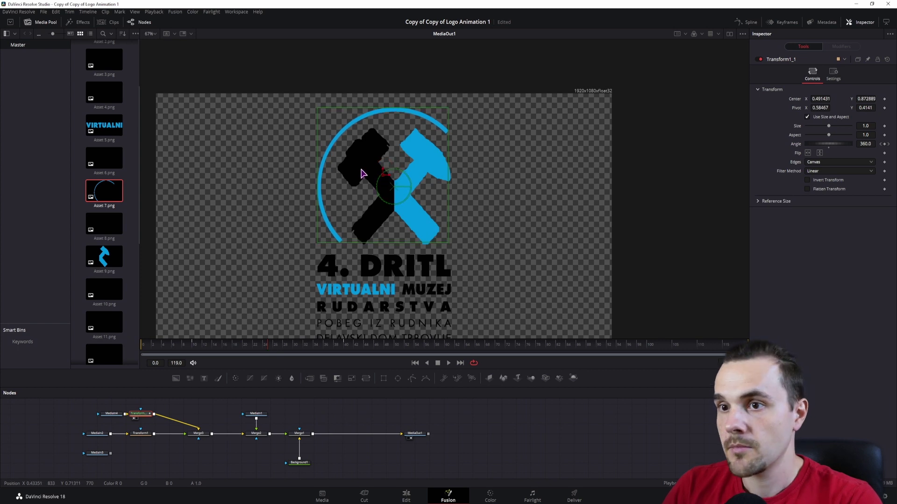
- Set Merge2's Blend to 0.0 to hide the reference and play back the arc rotating around the hammer
left_click(256, 434)
left_click_drag(850, 191, 749, 195)
left_click(252, 347)
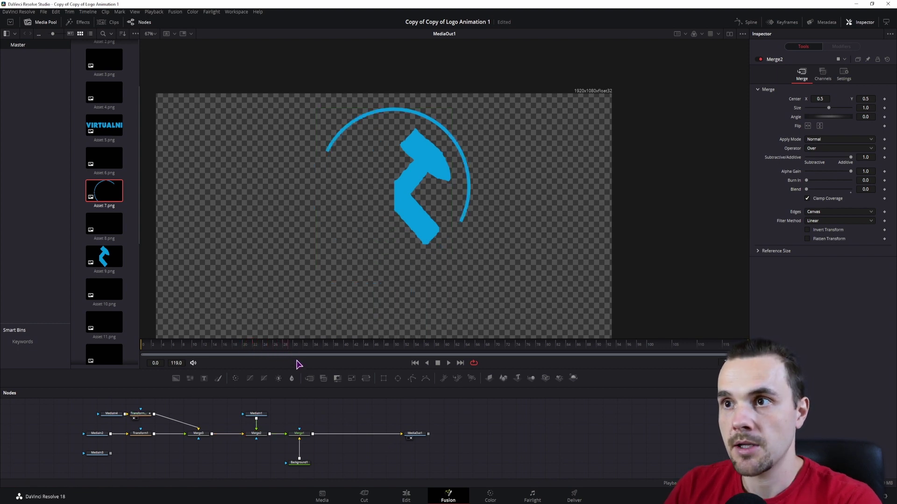
key("space")
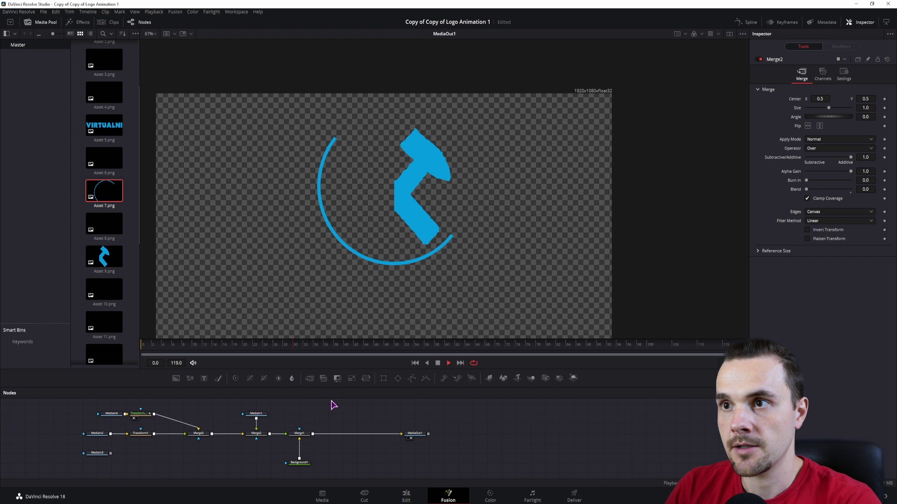
key("space")
left_click(257, 347)
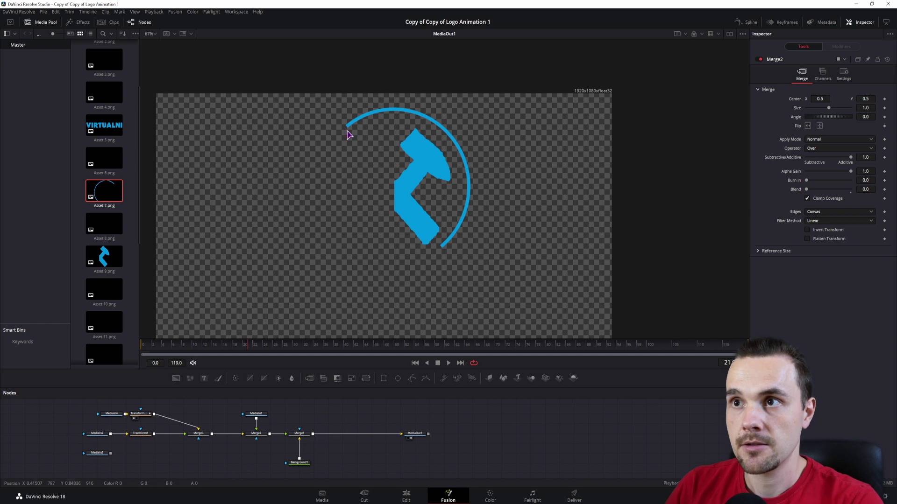
- Enable motion blur with quality 10 on the arc's Transform1_1 node and check the arc's rotation
left_click(139, 414)
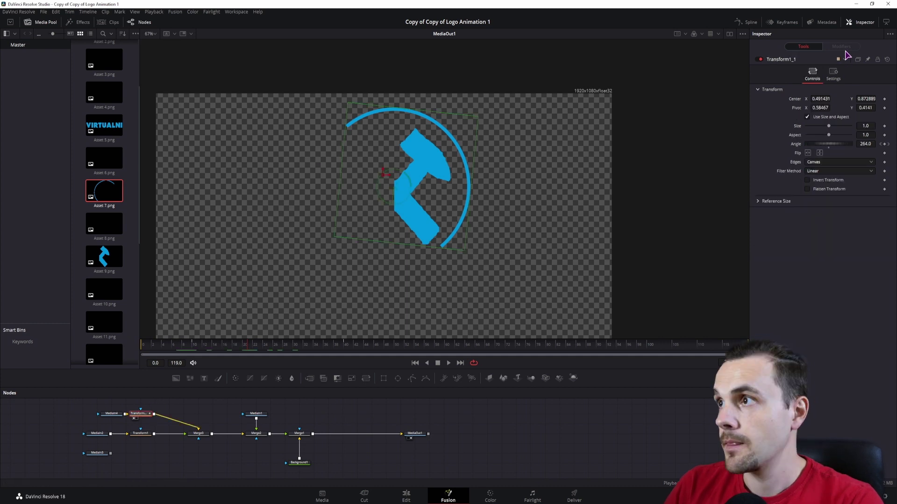
left_click(833, 74)
left_click(807, 166)
left_click(816, 175)
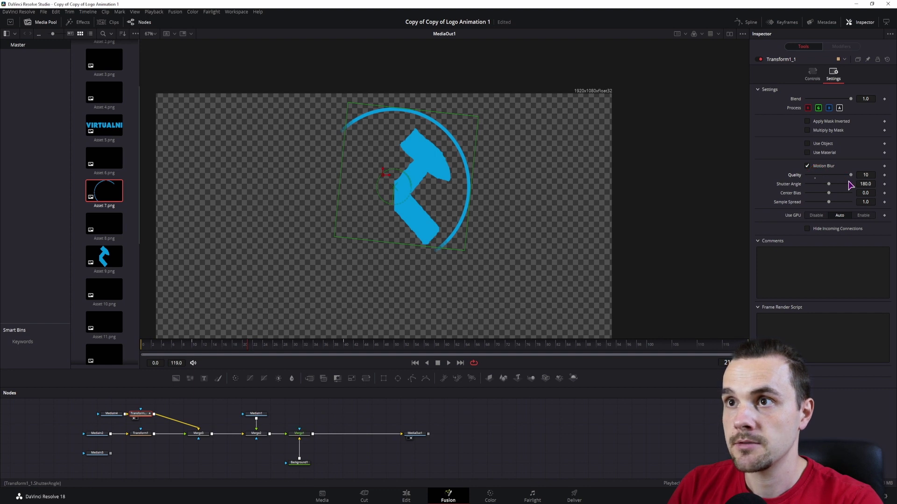
left_click(200, 417)
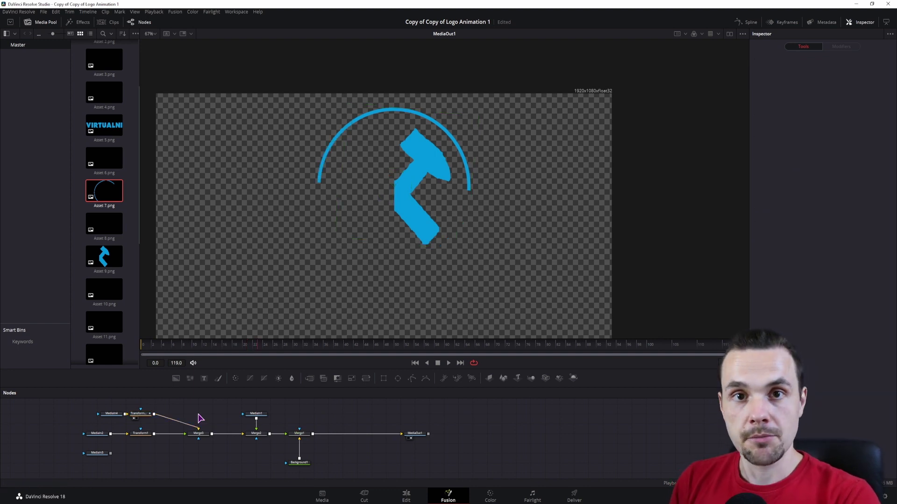
left_click(247, 344)
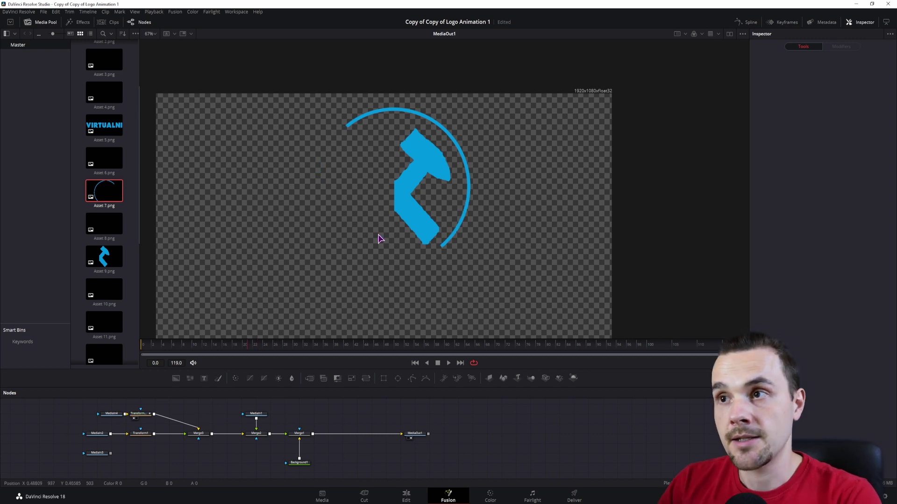
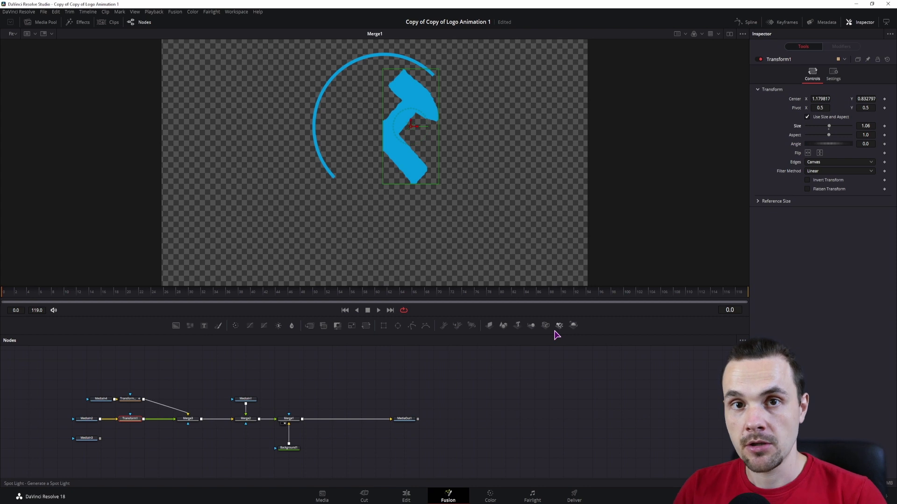
- At frame 10, keyframe the size of the hammer's Transform1 at 0.08
left_click(66, 293)
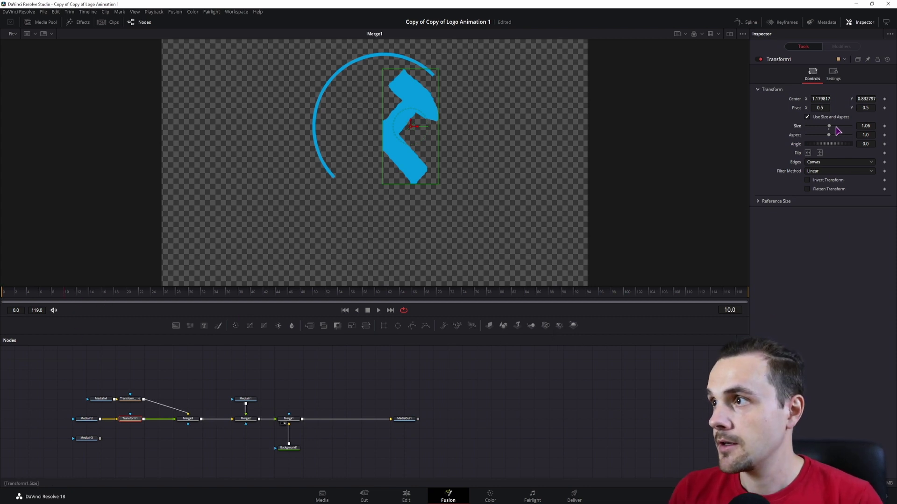
left_click_drag(829, 127, 810, 131)
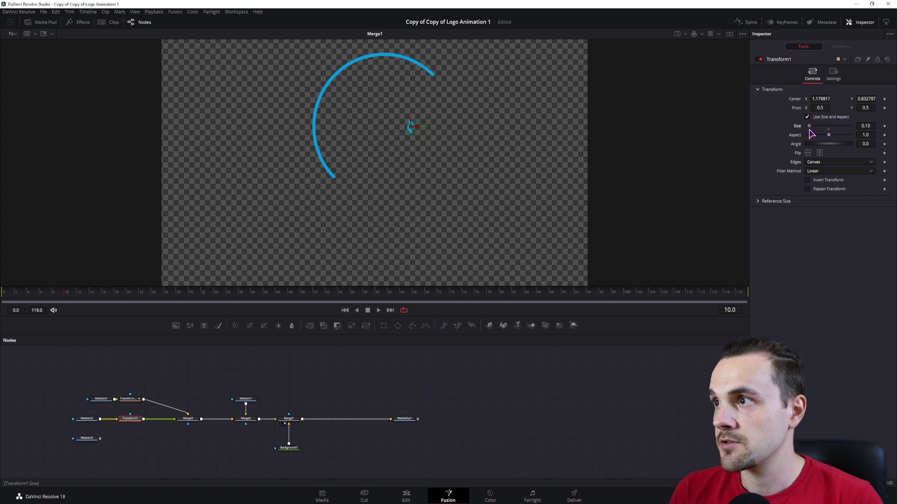
left_click(884, 126)
left_click(807, 127)
left_click_drag(807, 127, 809, 127)
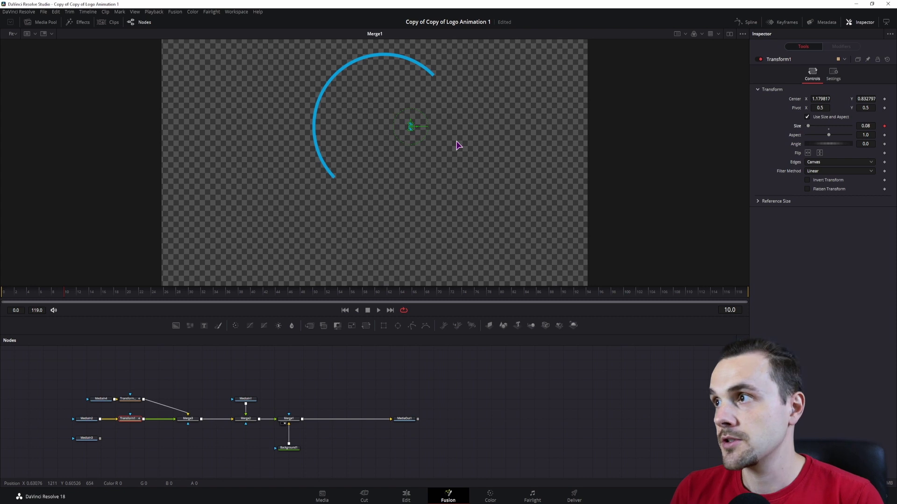
- Keyframe the hammer's center at frame 10, and at frame 20 keyframe center 1.179817, 0.832797 and size 1.0
left_click(884, 99)
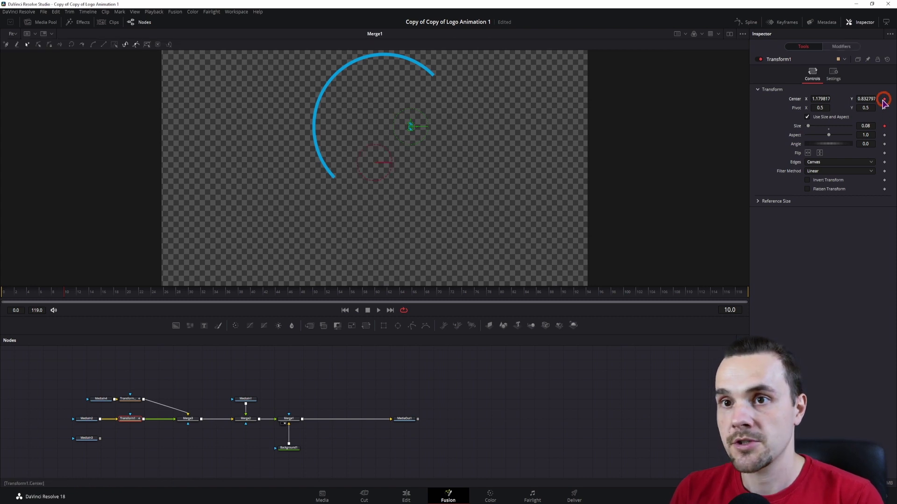
left_click(129, 296)
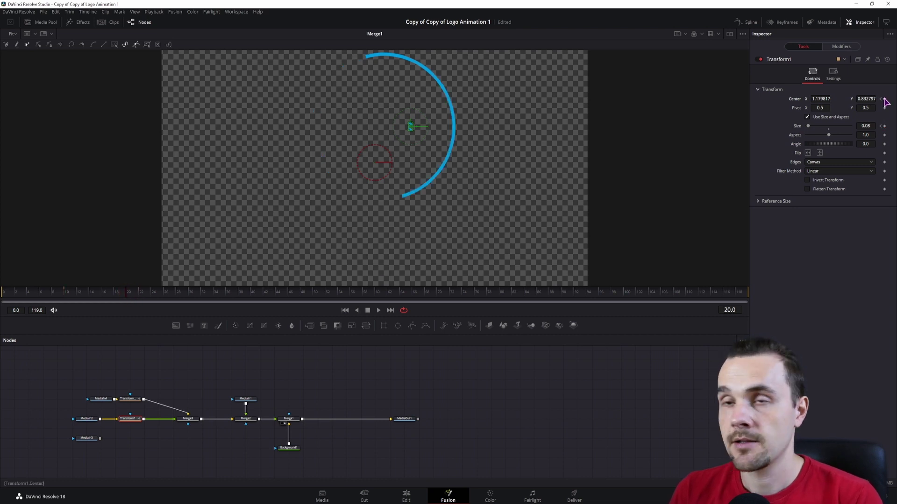
left_click(830, 132)
- At frame 10, move the hammer to the arc's upper end at center 1.589419, 1.307145 and reduce its size to 0.0
left_click_drag(117, 294, 68, 296)
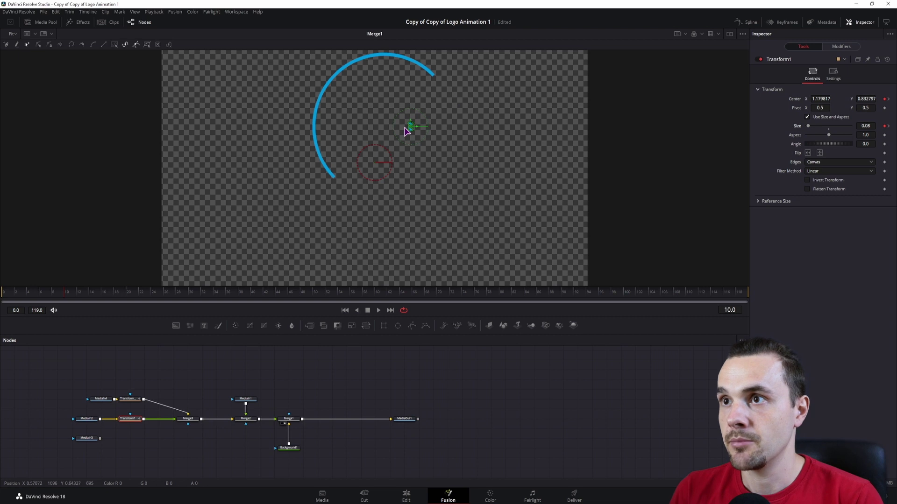
left_click_drag(410, 127, 432, 75)
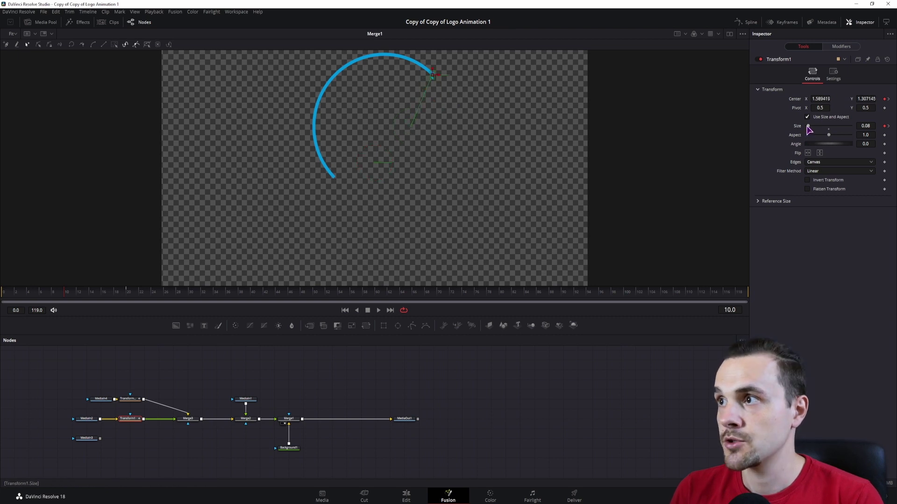
left_click_drag(120, 292, 260, 290)
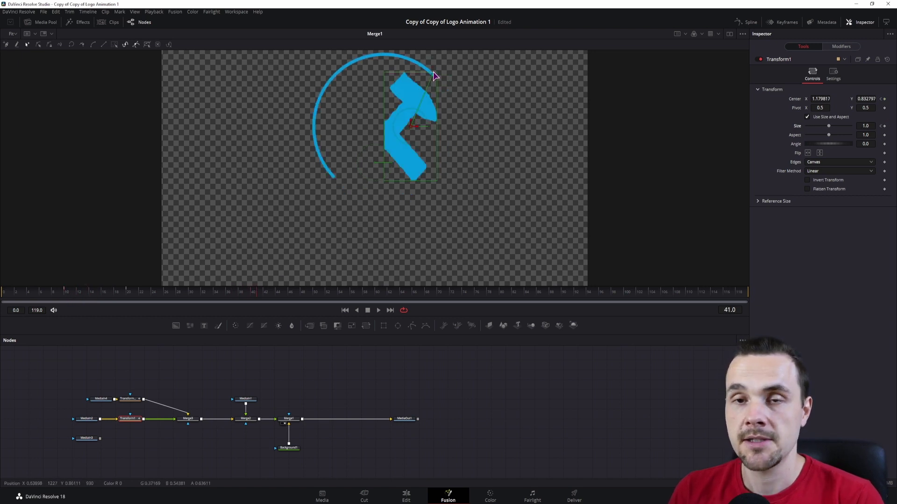
- Show only Transform1 in the keyframe editor and move its size and center keyframes to start at frame 41
left_click(786, 22)
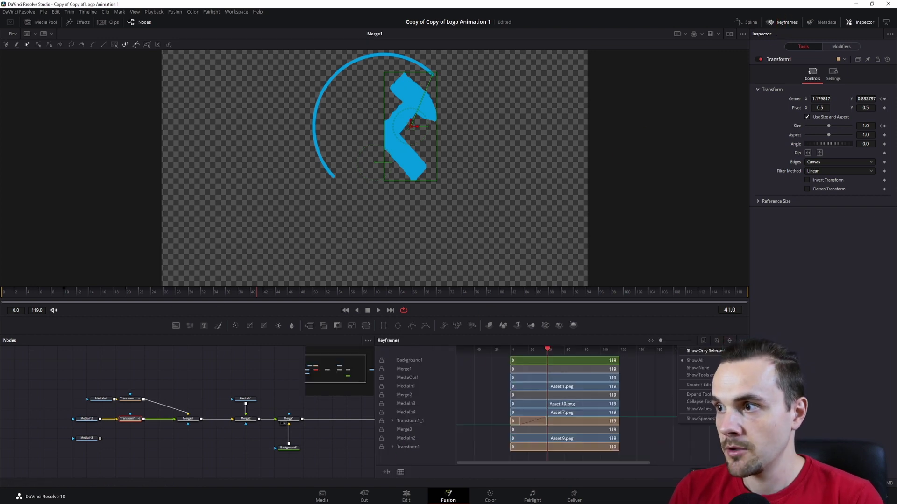
left_click(712, 351)
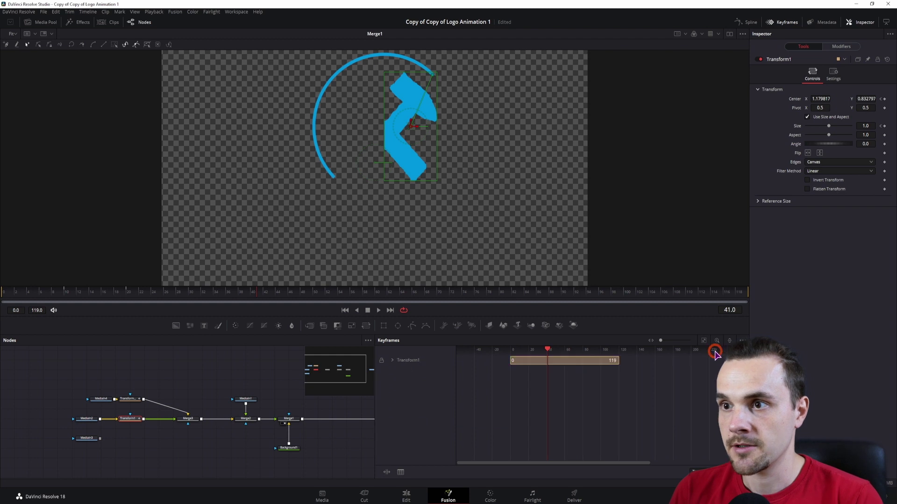
left_click(393, 361)
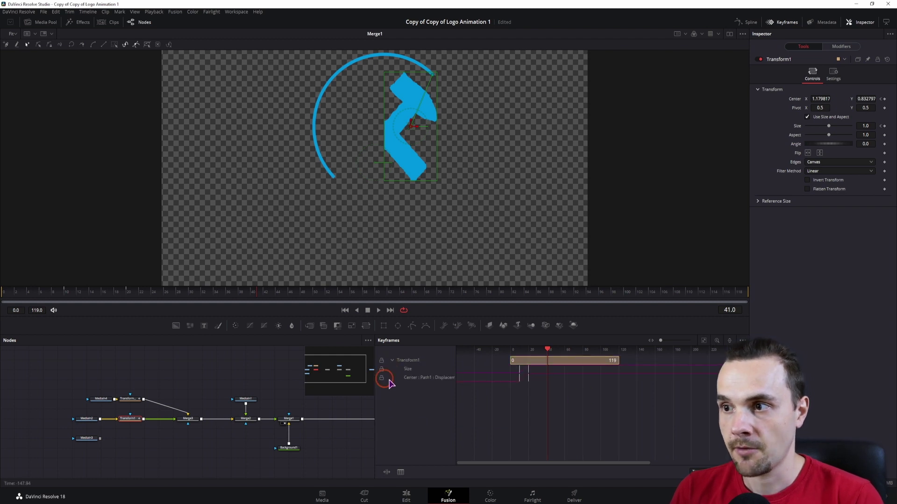
left_click_drag(545, 404, 549, 376)
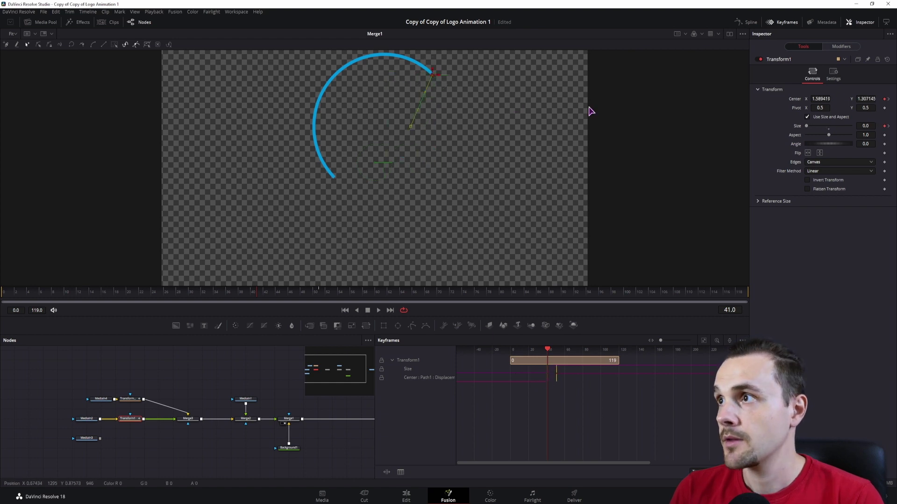
left_click(787, 22)
- Keyframe the hammer's angle at 0.0 on frame 41 and 720 on frame 51, and scrub through the spin
left_click_drag(220, 293, 259, 303)
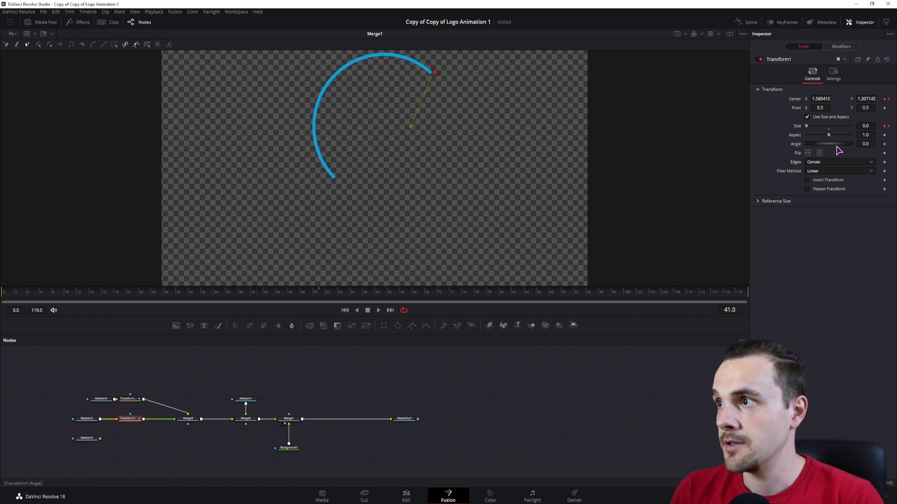
left_click(775, 175)
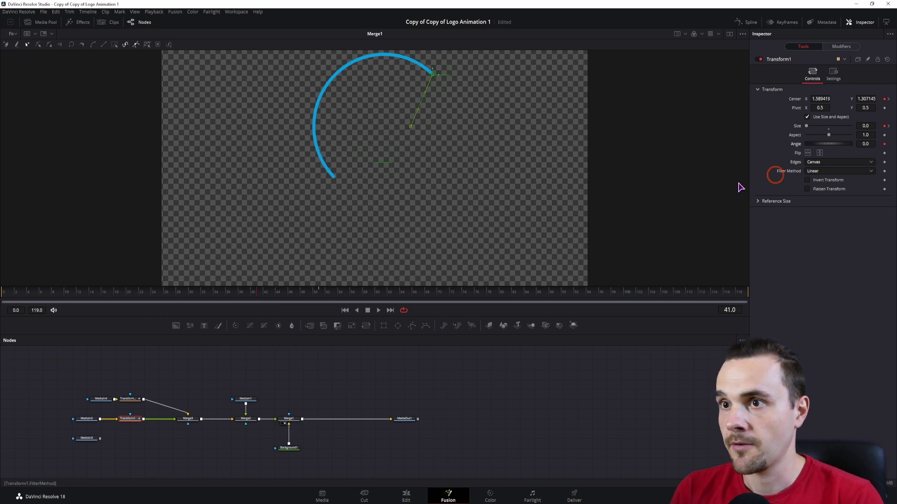
left_click(319, 293)
left_click(321, 294)
left_click(865, 144)
type("720")
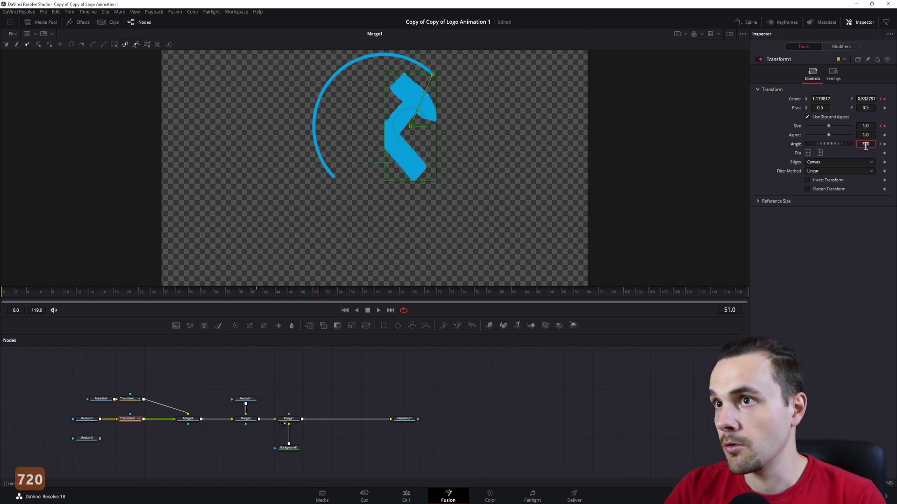
key("Return")
left_click_drag(242, 293, 328, 307)
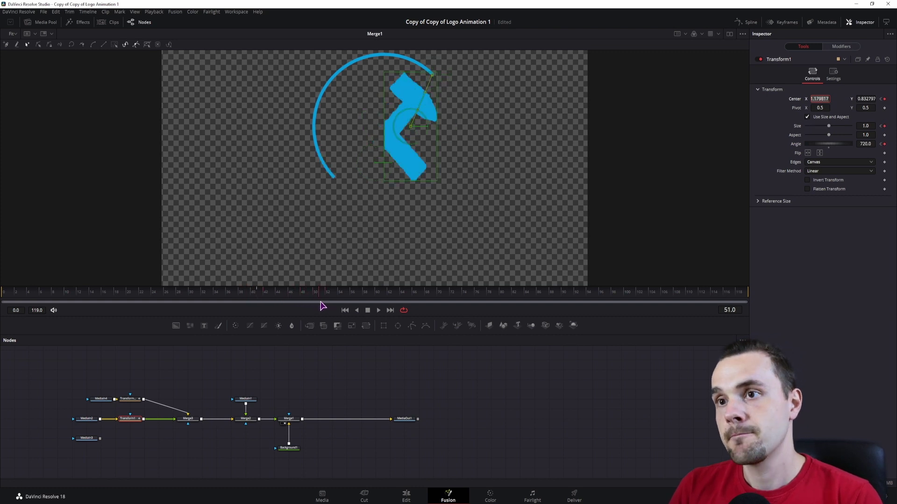
- Display Transform1's Angle curve in the spline editor and smooth both of its keyframes
left_click(747, 22)
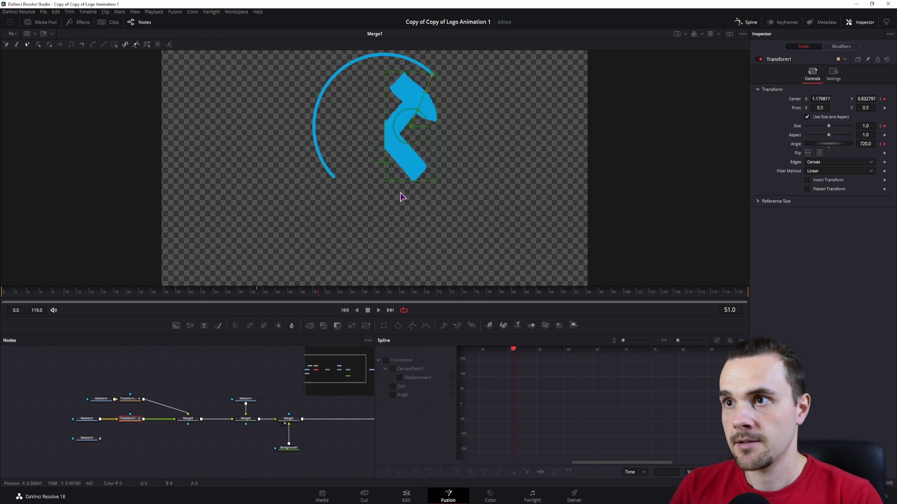
left_click(394, 395)
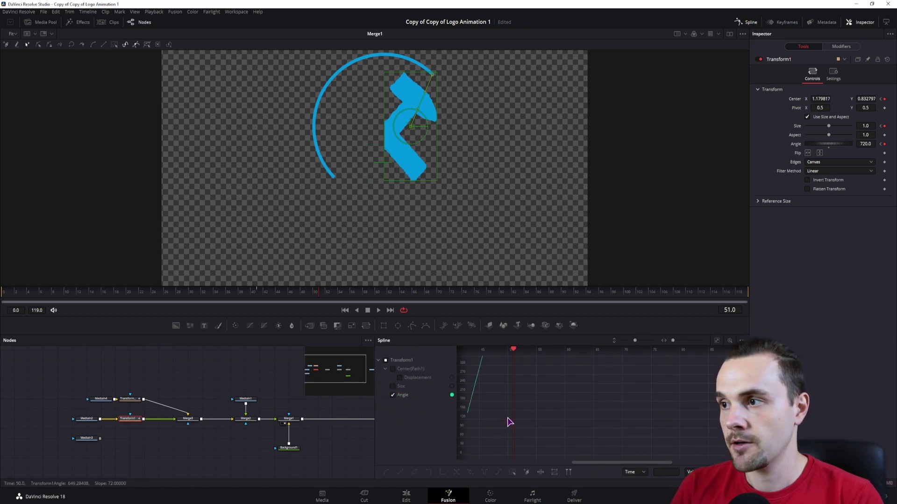
left_click(716, 342)
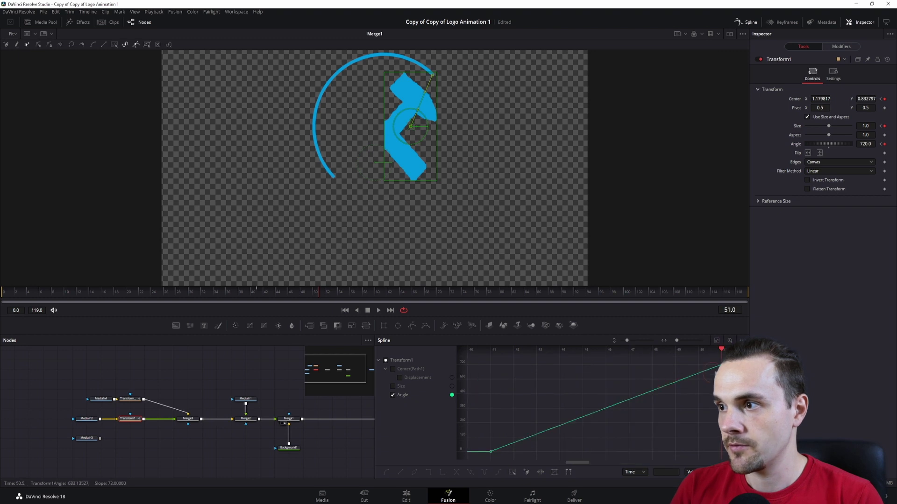
left_click_drag(695, 358, 479, 461)
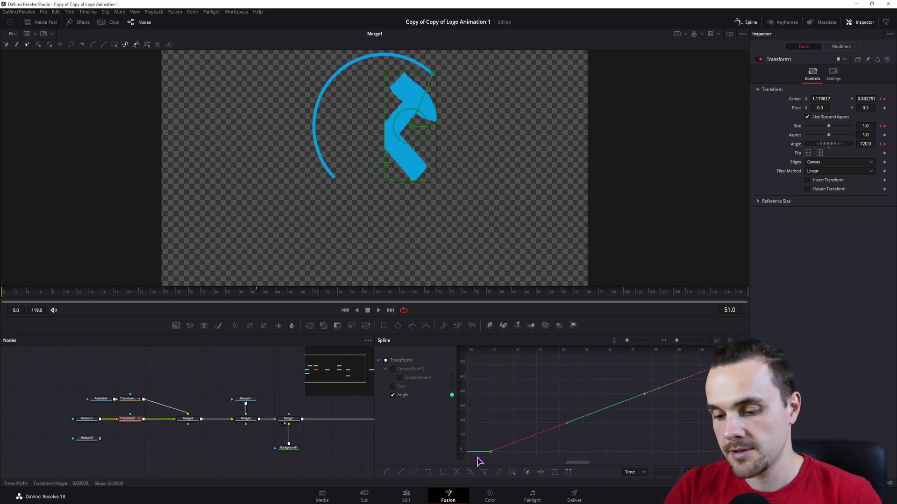
key("s")
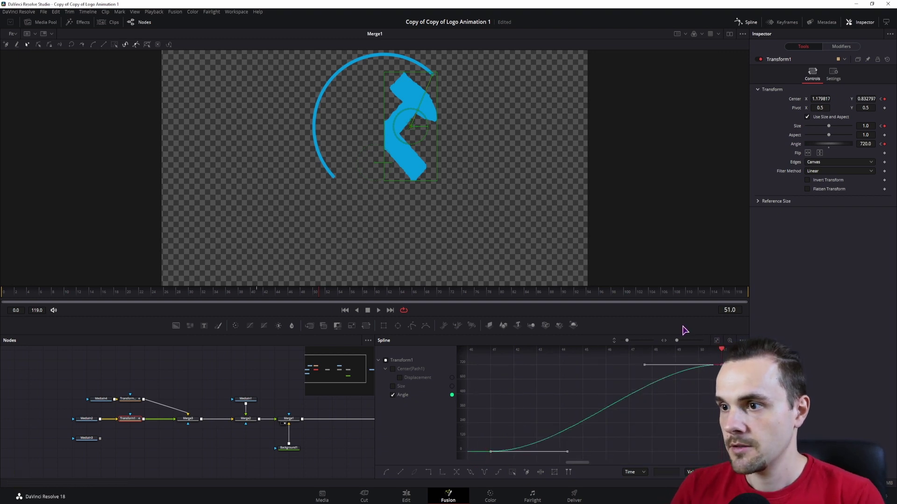
- Lengthen the first Angle keyframe's ease handle toward the second keyframe and open Transform1's settings
left_click_drag(567, 451, 670, 454)
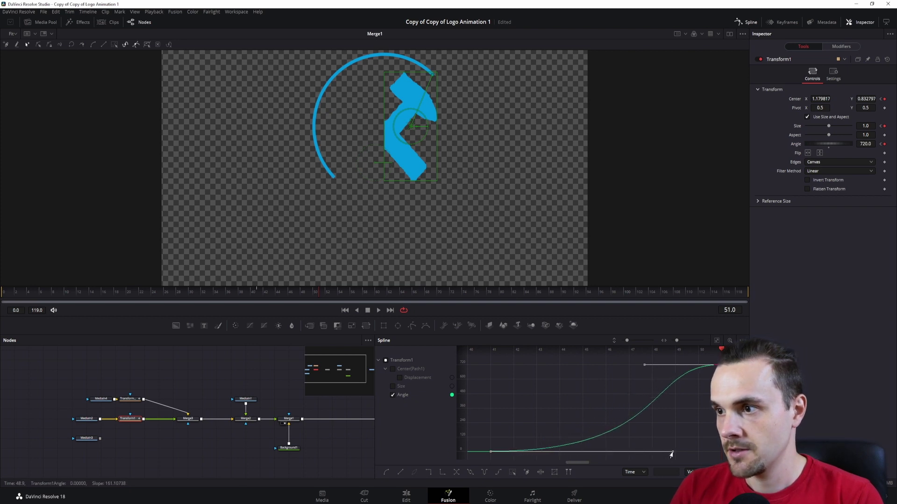
left_click(254, 295)
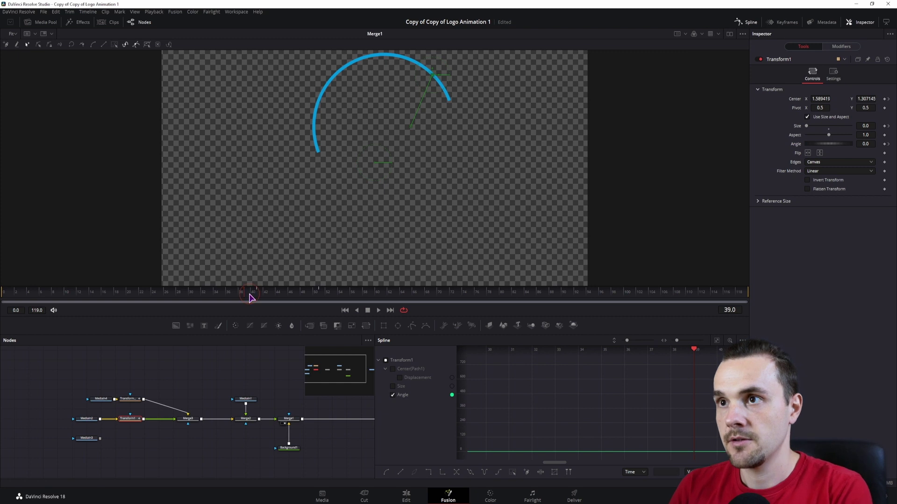
left_click(833, 74)
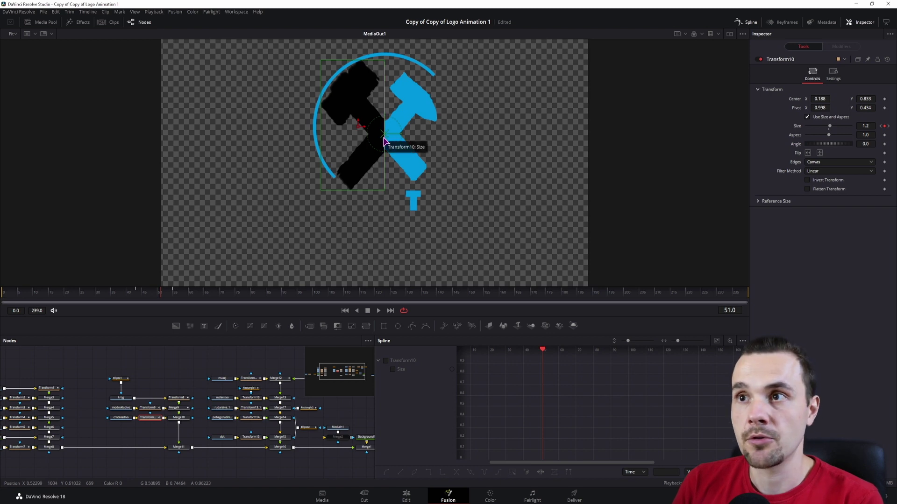
- Scrub frames 43 to 51 to examine how the black hammer scales from its pivot at 0.998, 0.434
left_click(136, 293)
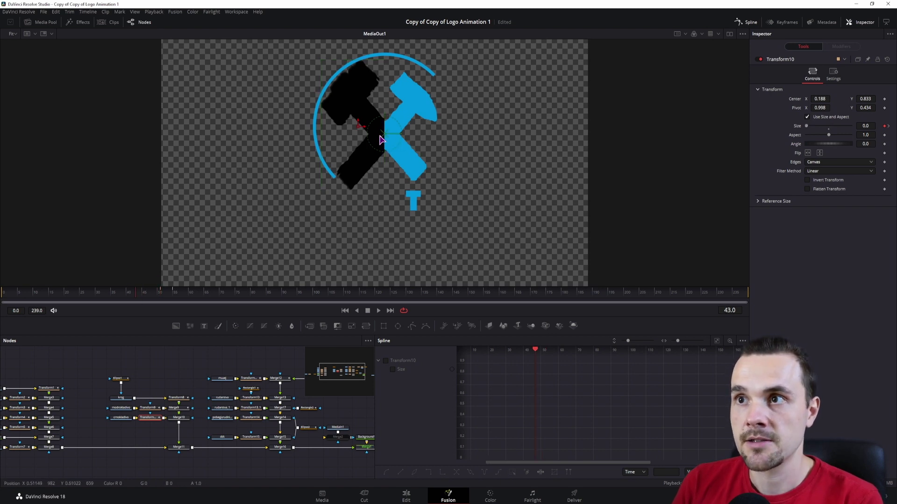
left_click(140, 293)
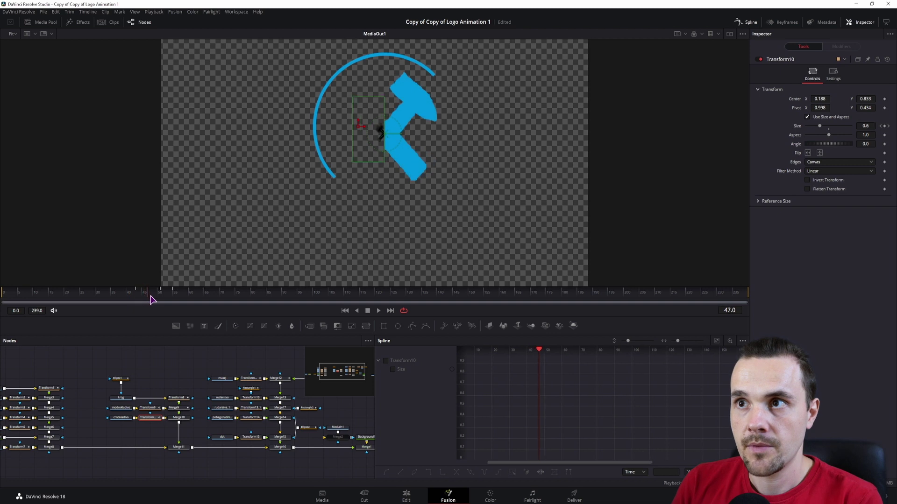
left_click_drag(138, 293, 163, 300)
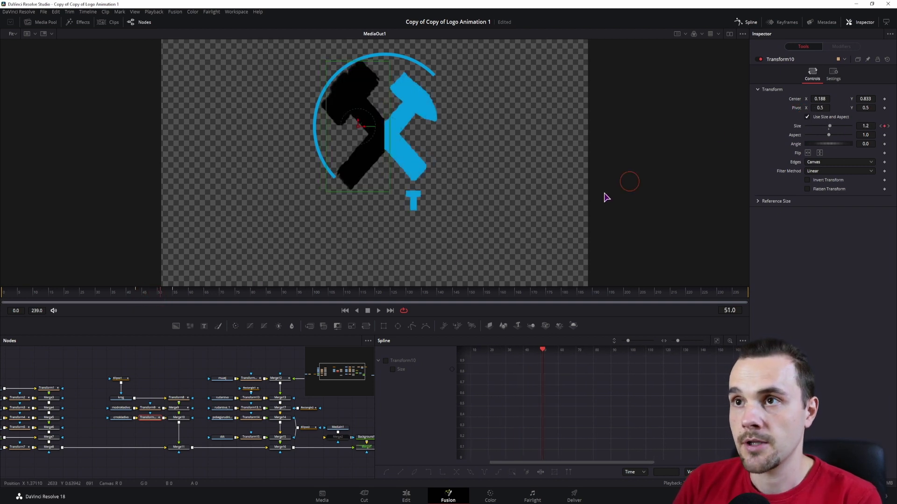
- Preview the black hammer scaling from a 0.5, 0.5 pivot and undo the pivot change
mouse_move(142, 295)
left_mouse_down()
mouse_move(158, 300)
mouse_move(138, 295)
mouse_move(149, 295)
left_mouse_up()
key("ctrl+z")
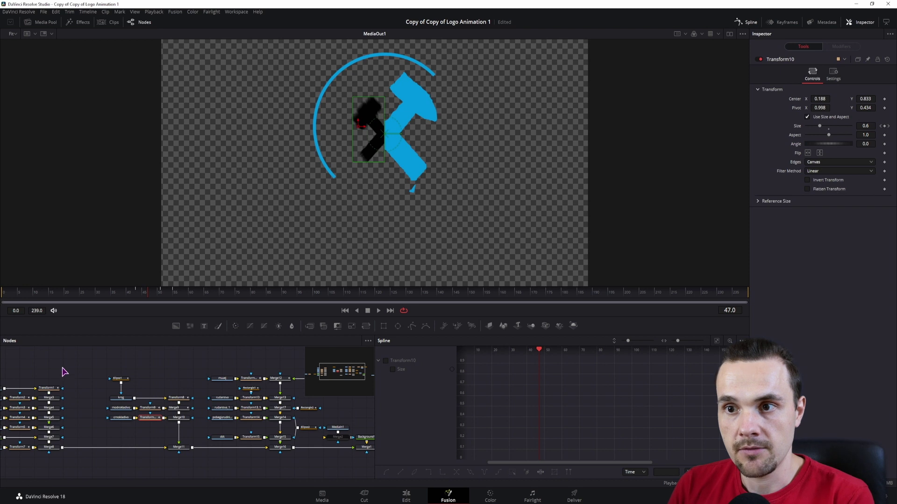
- Examine the dot's animation in Transform1 at frame 121 and in Transform2 between frames 80 and 90
left_click_drag(60, 372, 174, 370)
left_click(215, 383)
left_click(379, 292)
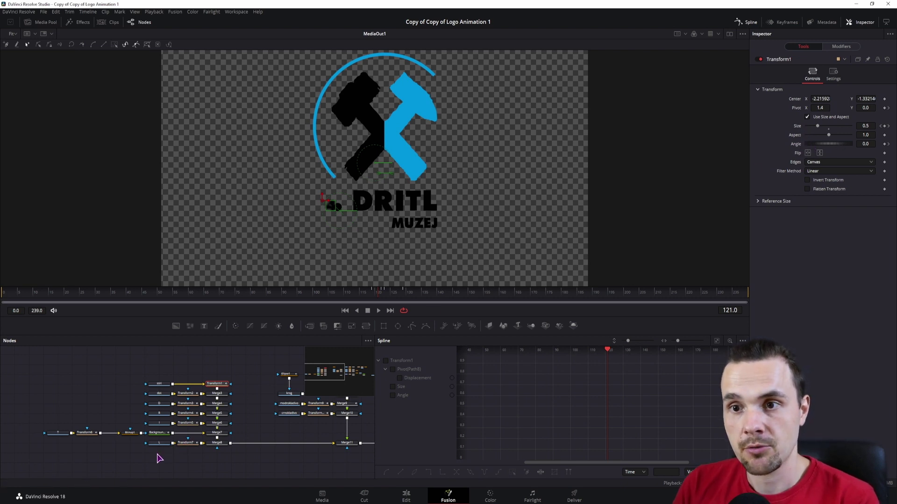
left_click(186, 394)
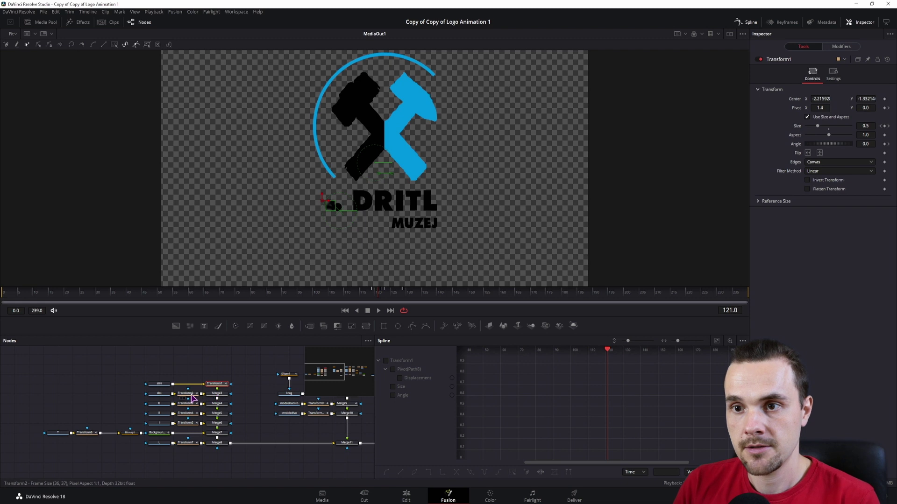
left_click(253, 292)
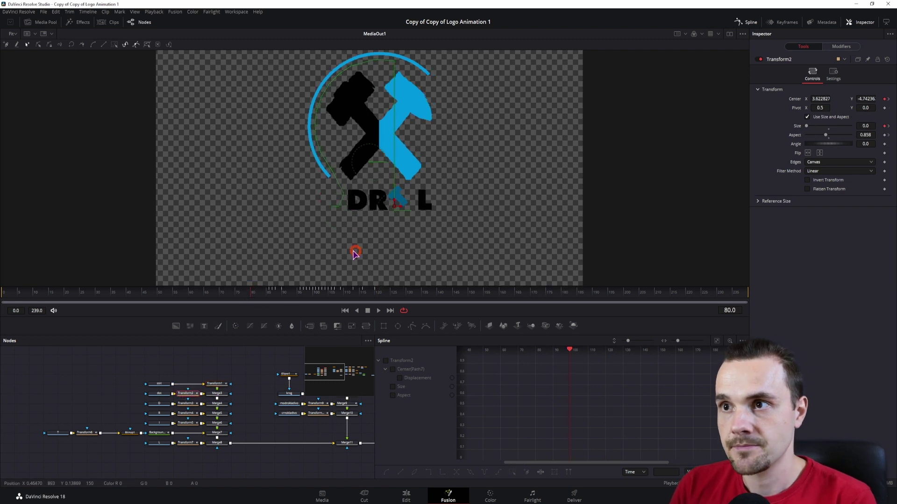
scroll(355, 180, "up", 5)
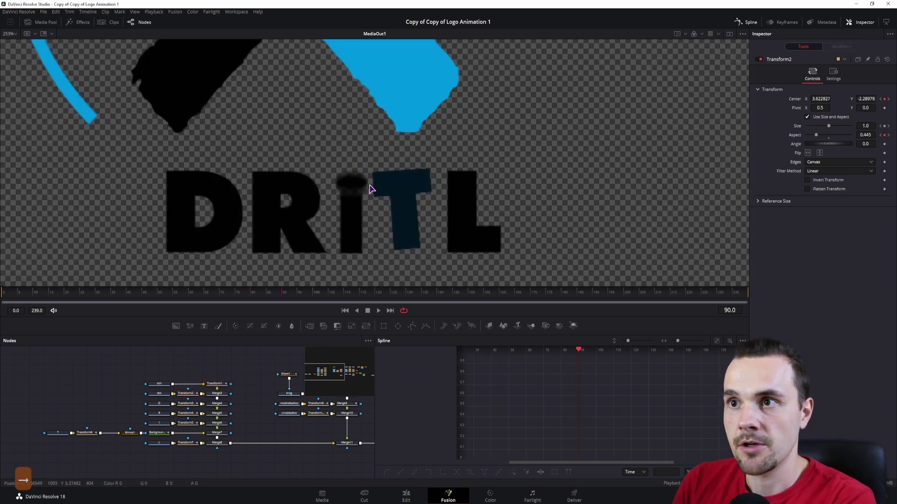
key("Right")
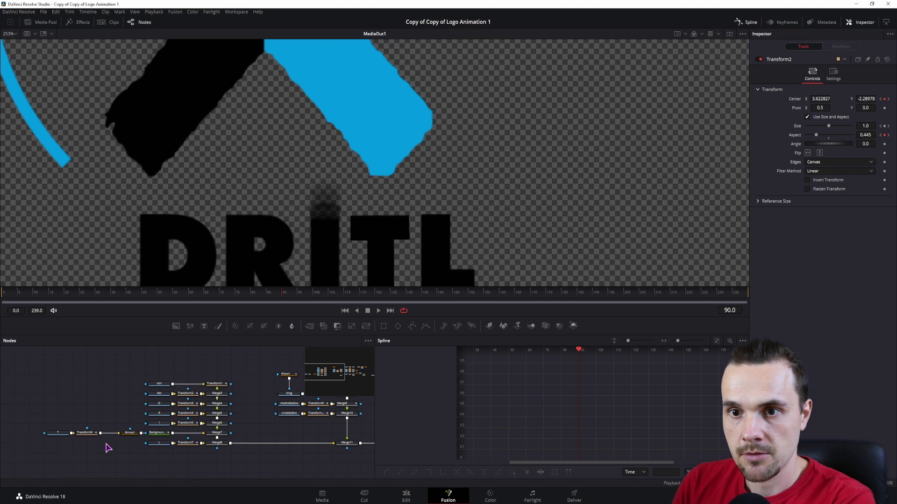
- Turn off motion blur on Transform2 and return to its transform controls
left_click(186, 393)
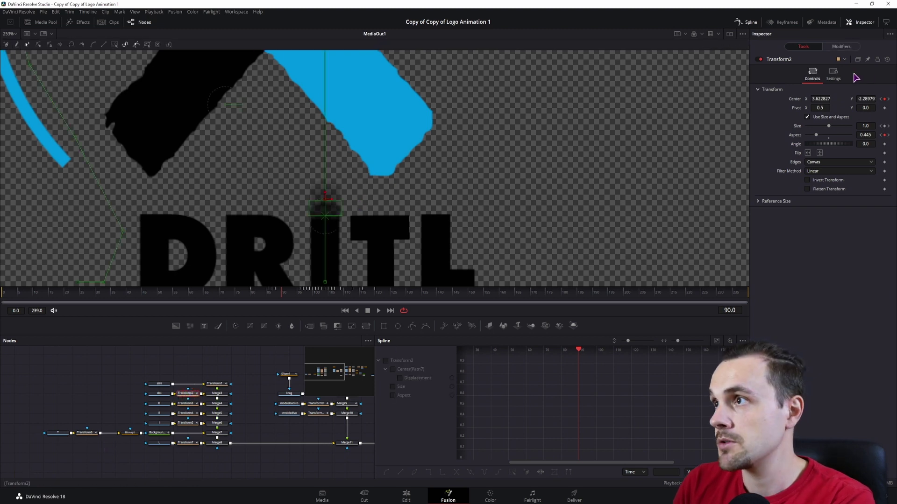
left_click(186, 443)
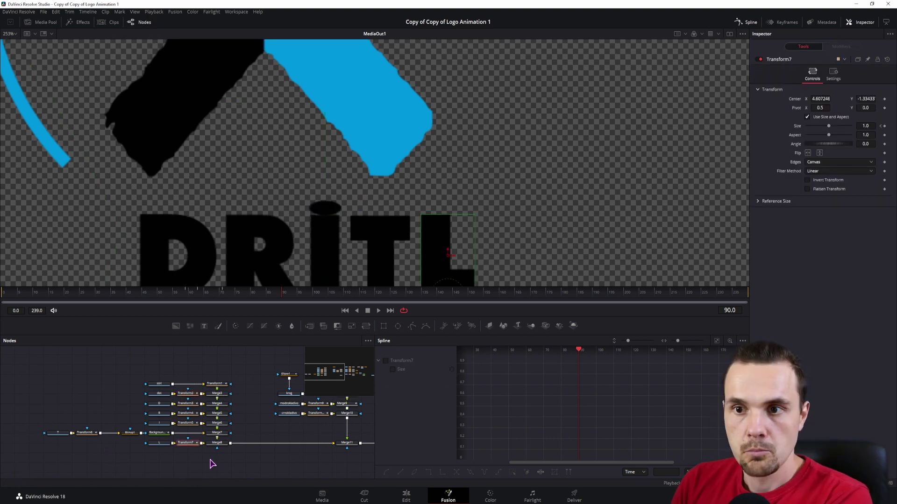
left_click(186, 448)
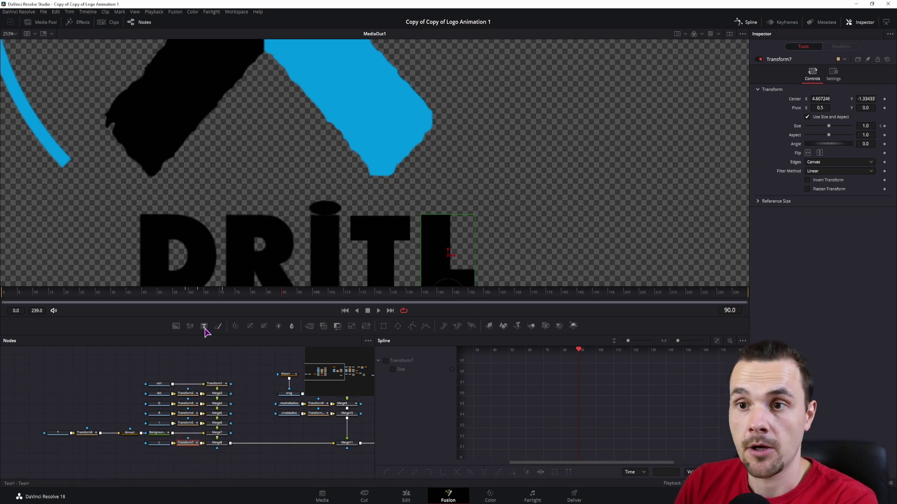
left_click(832, 73)
left_click(807, 166)
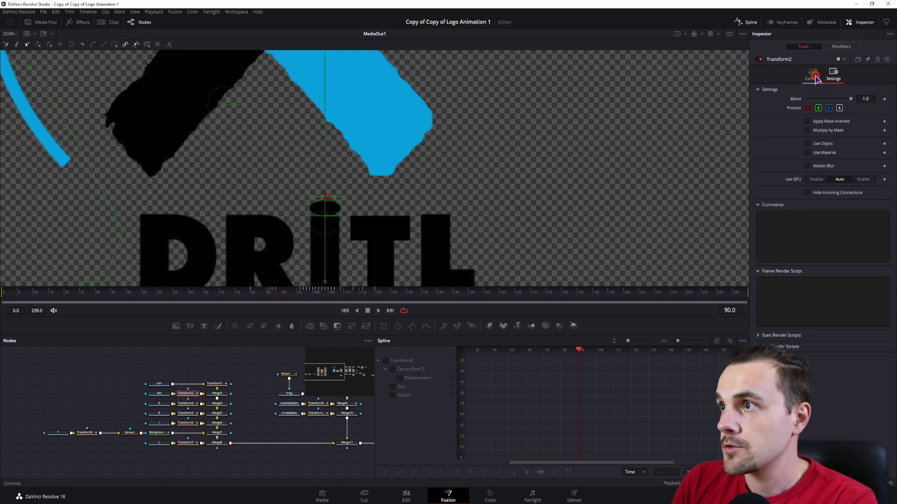
left_click(812, 74)
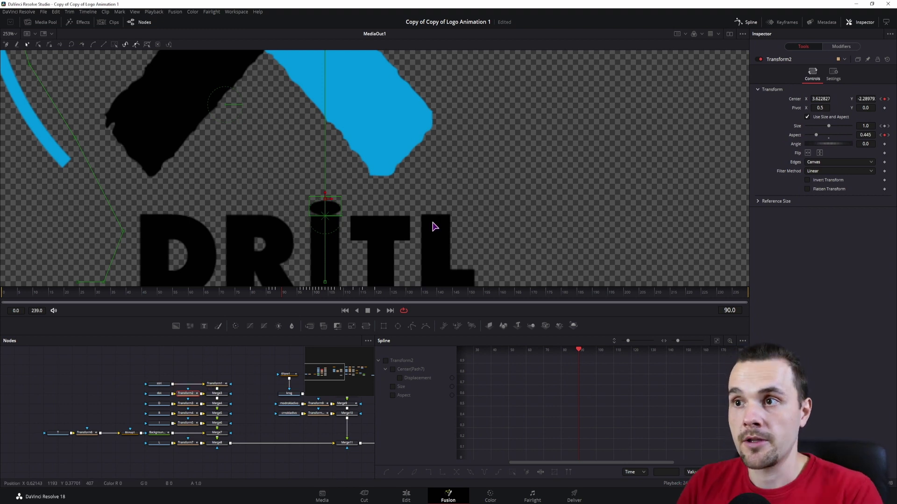
- Scrub frames 96 to 120 to examine Transform2's path for the dot from above the letter I to beside the D
left_click(299, 292)
scroll(304, 105, "up", 3)
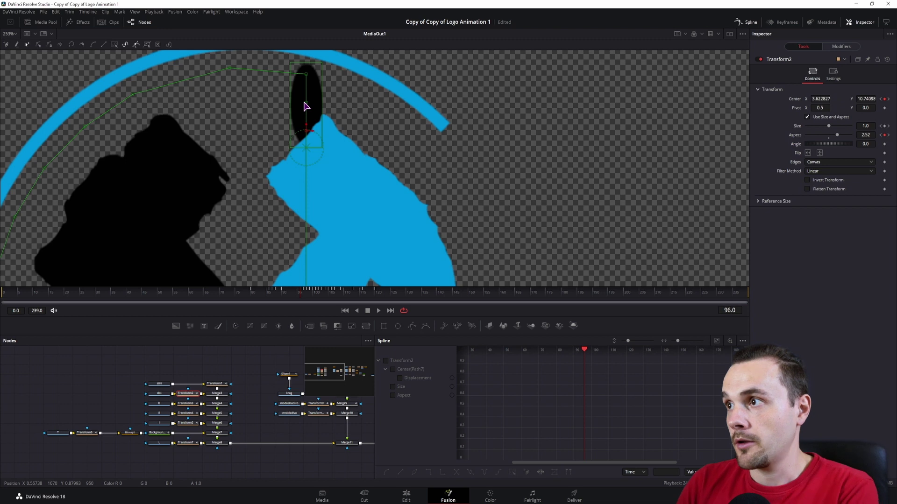
left_click_drag(304, 292, 319, 294)
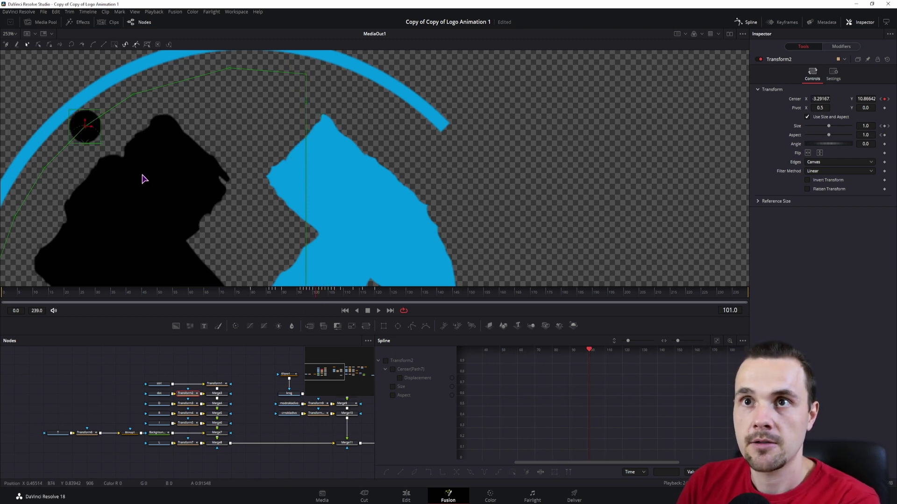
left_click_drag(133, 161, 234, 146)
scroll(304, 164, "up", 3)
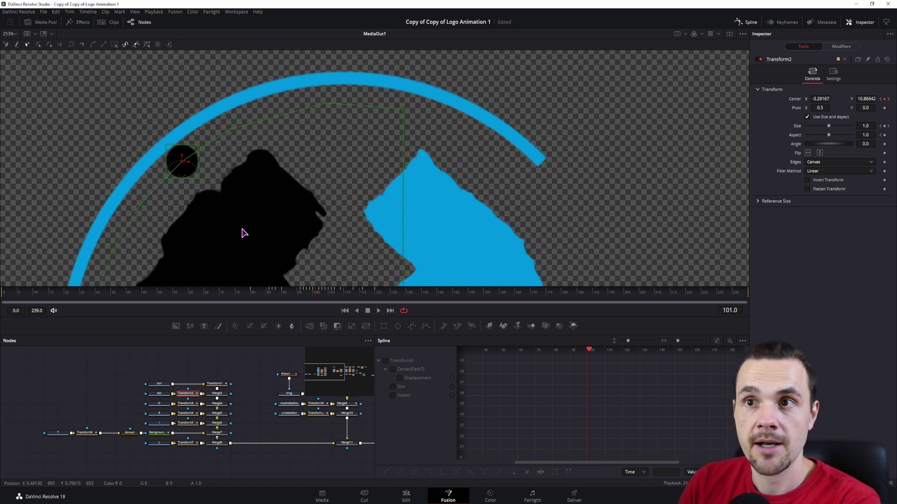
left_click_drag(243, 232, 252, 180)
left_click_drag(232, 228, 236, 197)
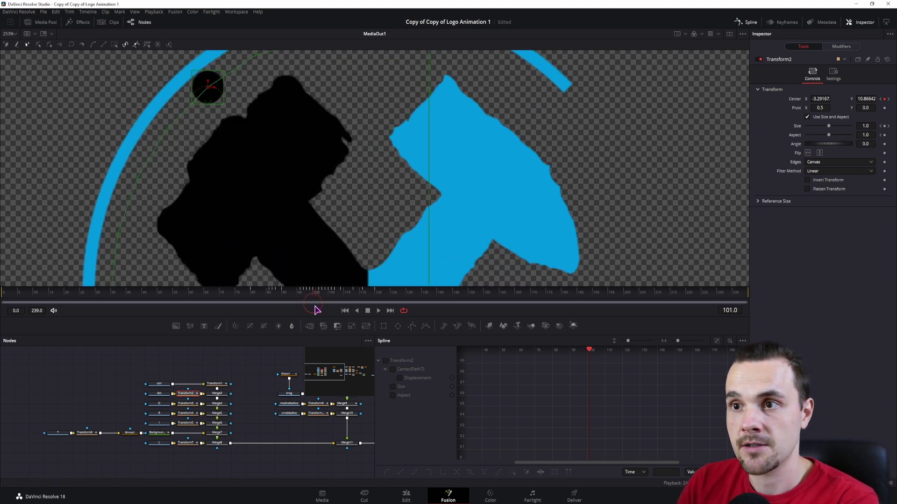
left_click(332, 294)
left_click_drag(332, 294, 362, 294)
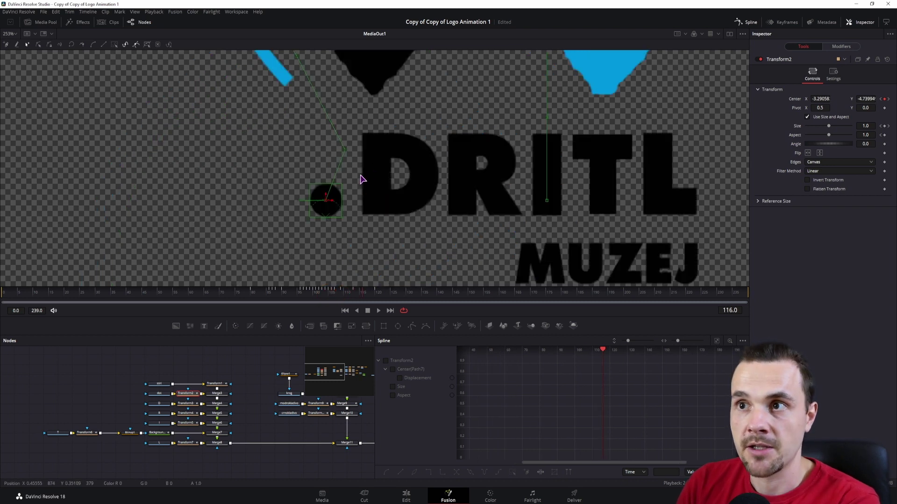
left_click_drag(371, 292, 376, 295)
- Inspect Transform6 and scrub between frames 51 and 88 to examine how the letter T moves and rotates
left_click(241, 362)
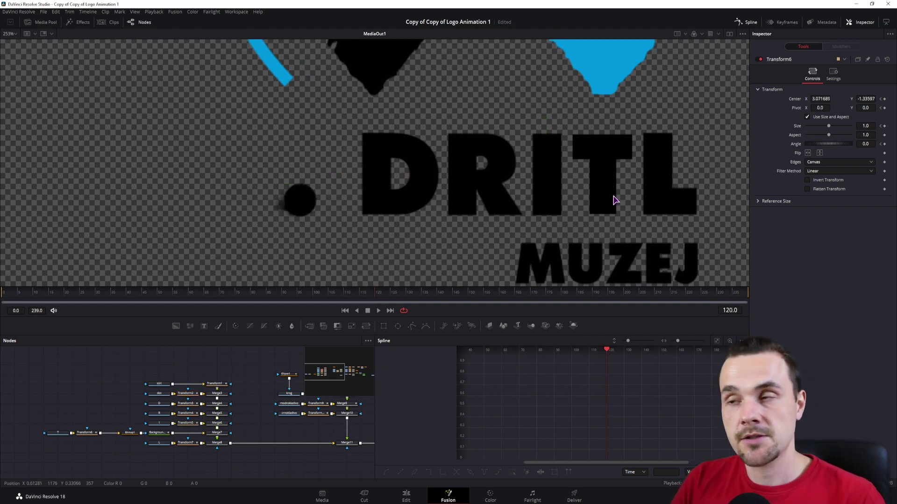
left_click(85, 433)
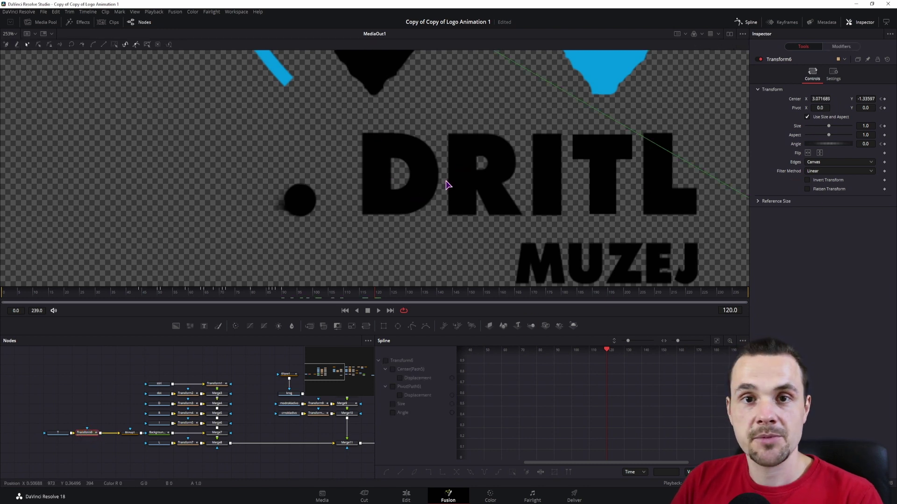
left_click_drag(451, 233, 381, 249)
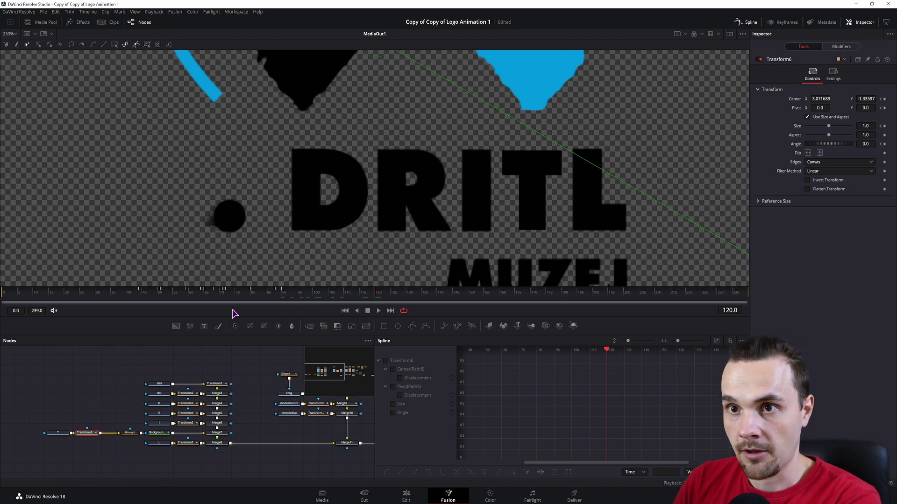
left_click_drag(142, 296, 279, 297)
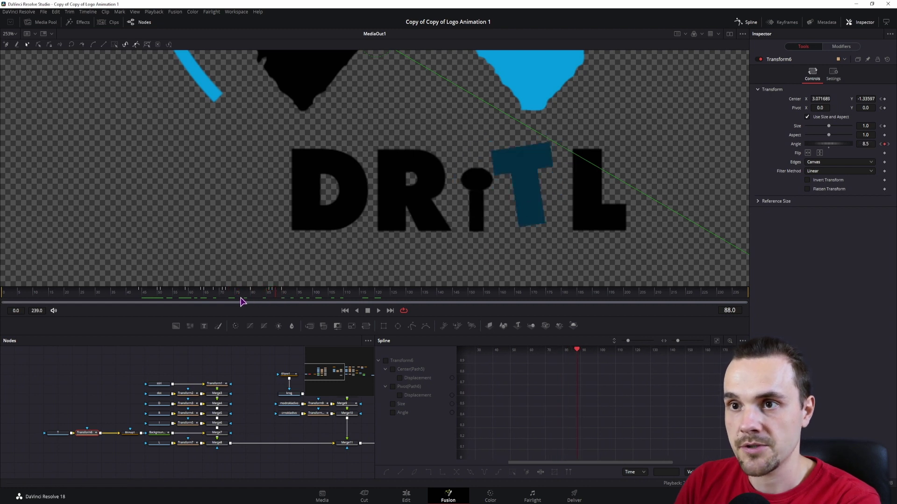
left_click(209, 298)
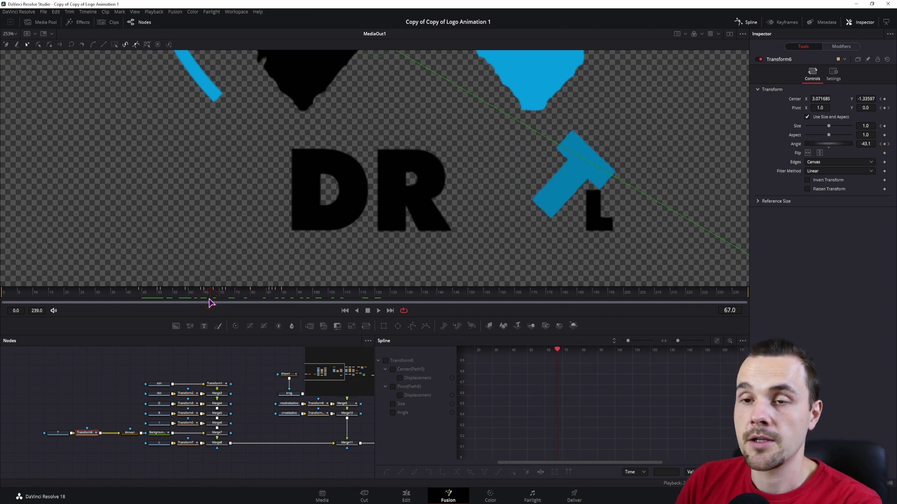
left_click_drag(205, 299, 175, 301)
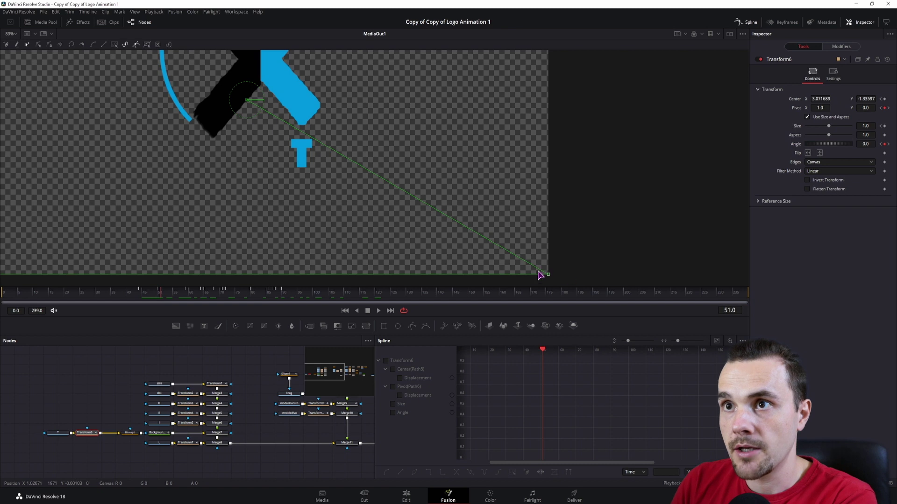
left_click_drag(181, 296, 208, 298)
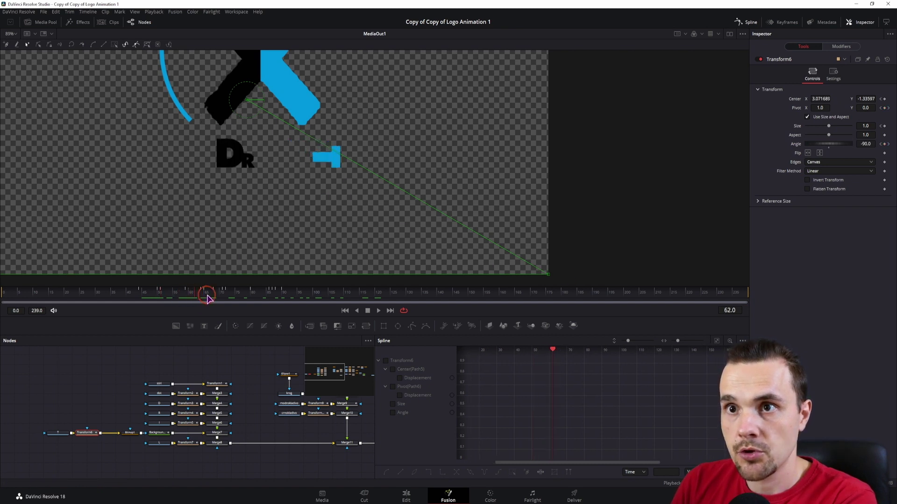
- Step Transform6 through frames 62 to 89 to examine the T's Angle and Pivot keyframes, especially at frames 71 and 72
left_click(58, 433)
left_click(91, 435)
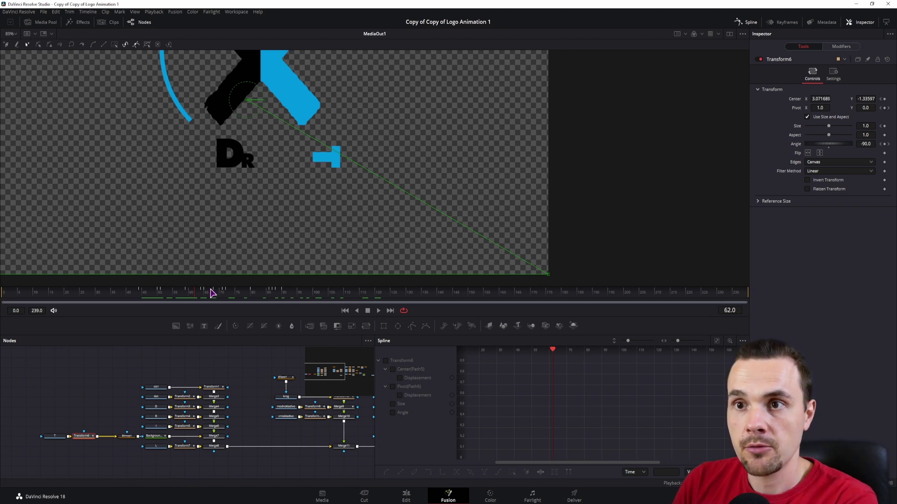
left_click_drag(200, 295, 223, 296)
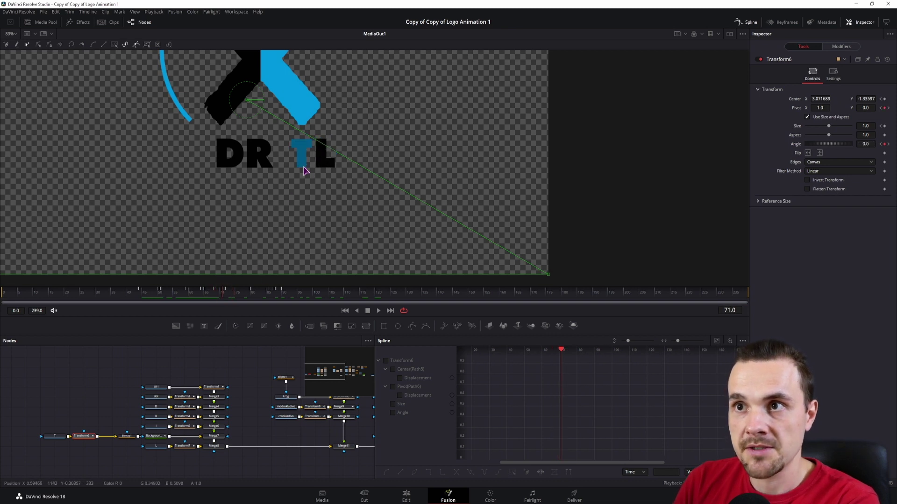
left_click(225, 295)
left_click(289, 223)
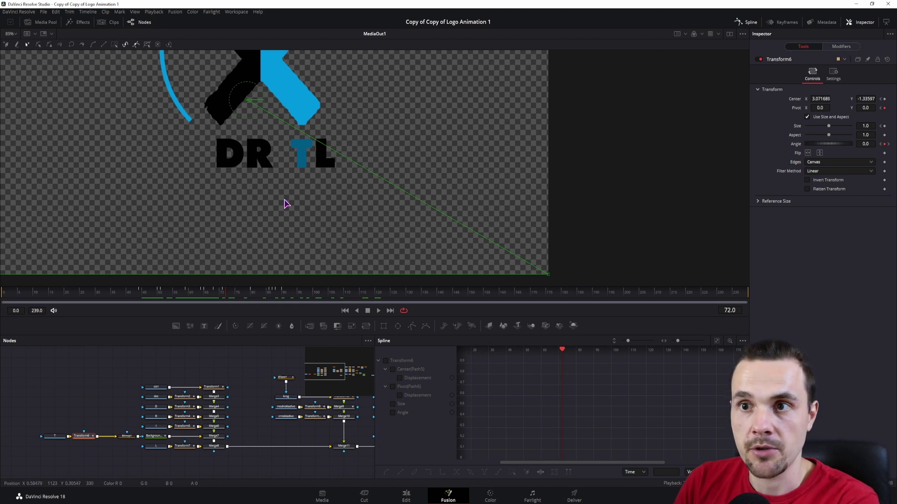
left_click_drag(234, 295, 281, 294)
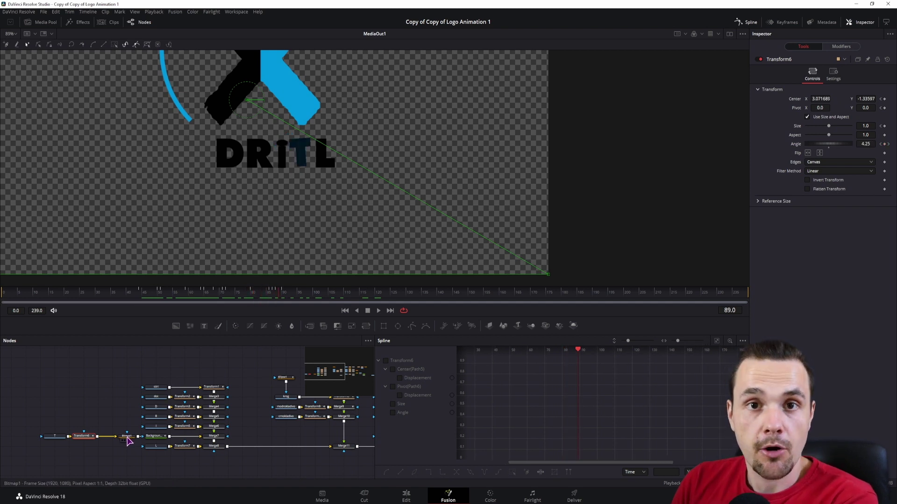
- View Bitmap1 and Transform6 in the second viewer and scrub to examine how the T's alpha channel becomes a mask
left_click(154, 435)
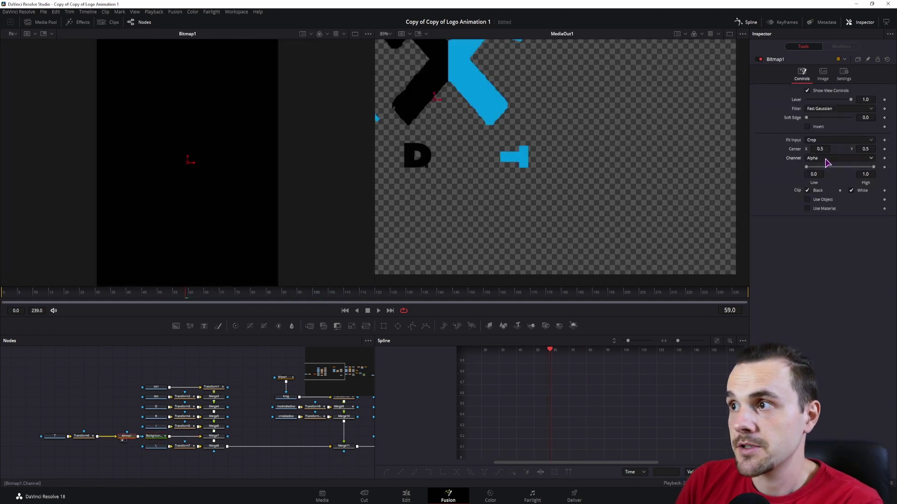
left_click(78, 440)
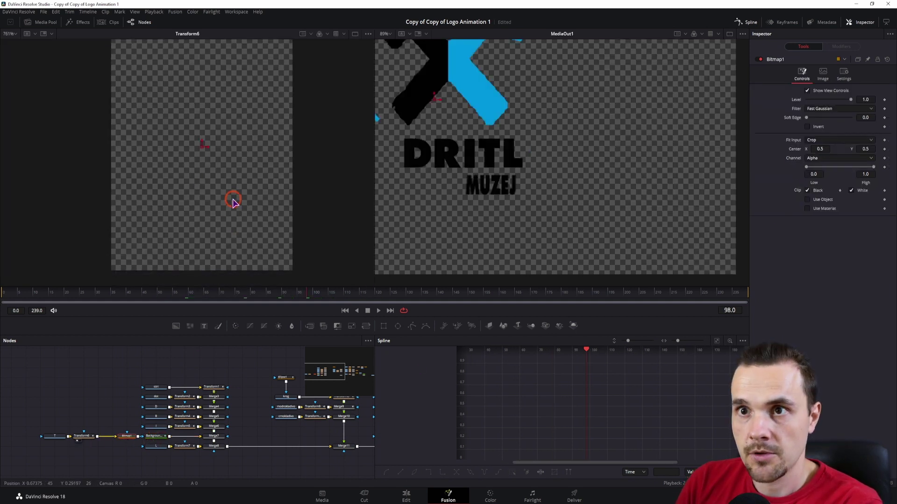
left_click_drag(293, 295, 207, 295)
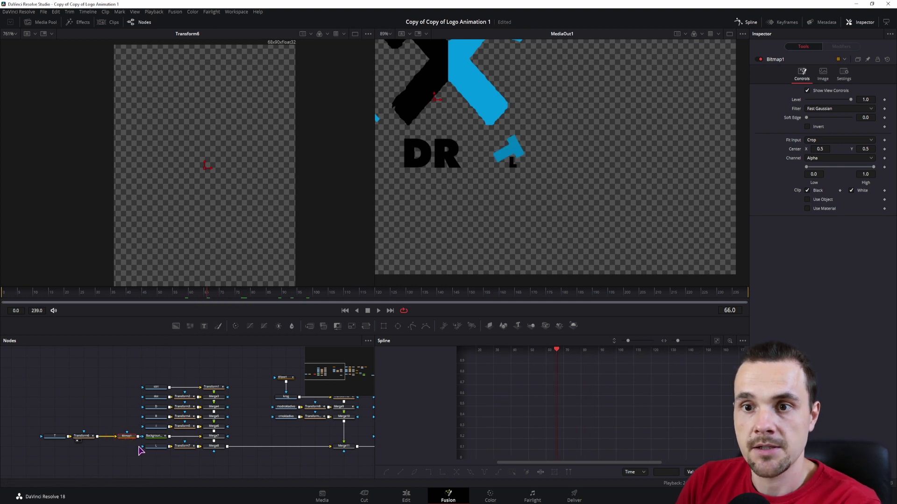
left_click(122, 441)
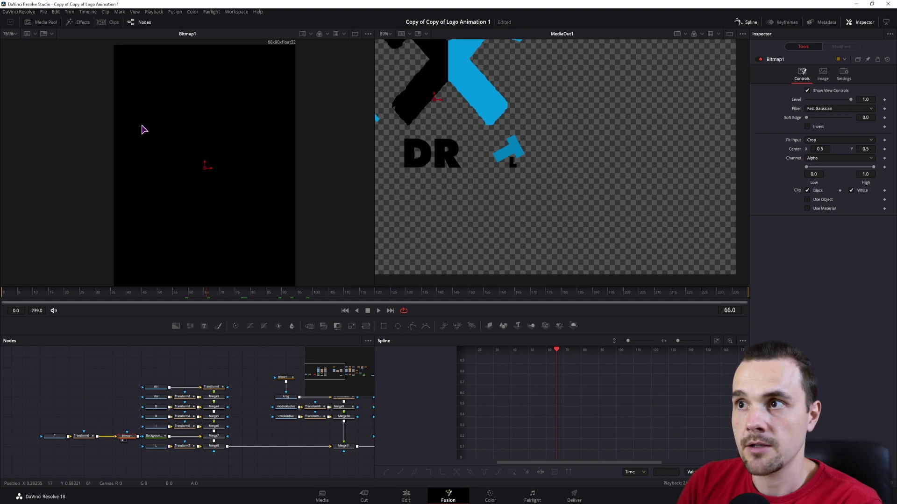
left_click_drag(222, 293, 284, 293)
- View Background2 and scrub frames 63 to 98 to examine the keyframes of the T's fill colour
left_click(159, 439)
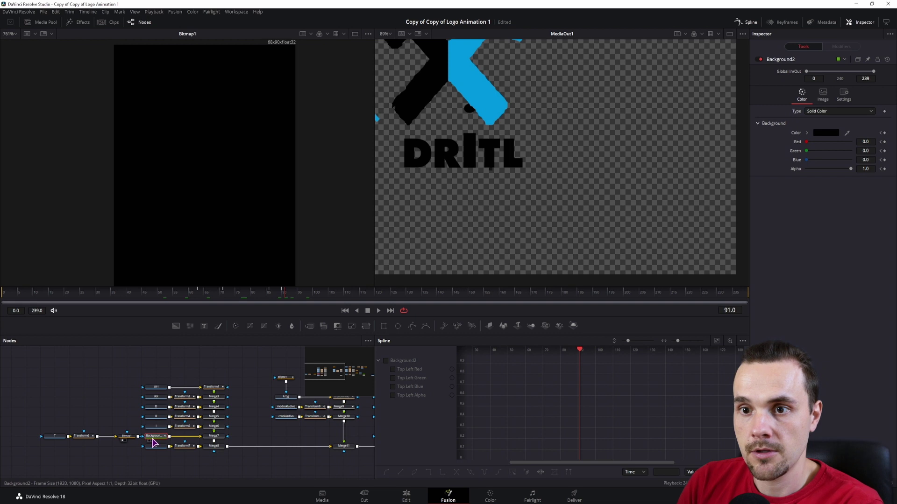
key("1")
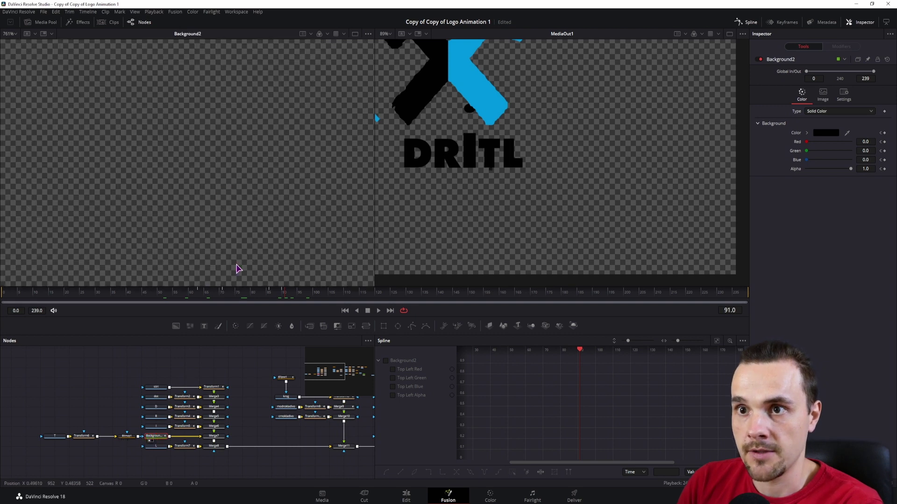
left_click_drag(198, 295, 237, 293)
left_click(202, 295)
left_click(886, 134)
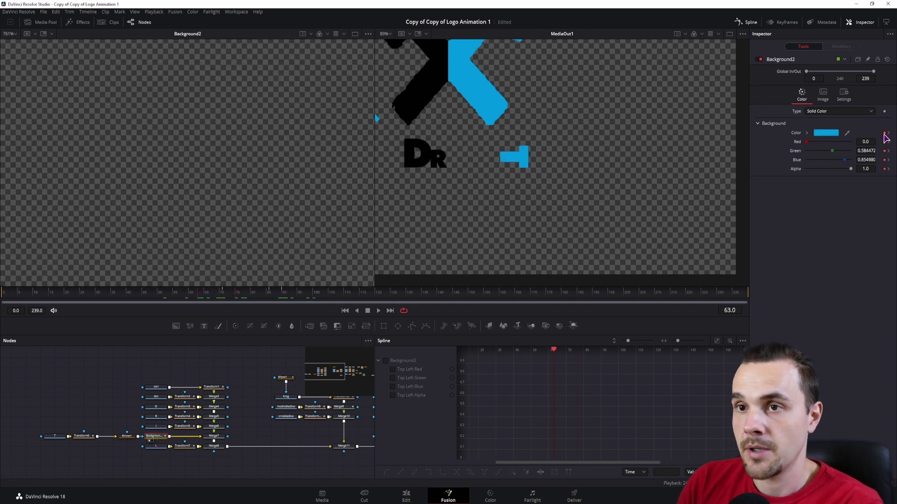
left_click(226, 296)
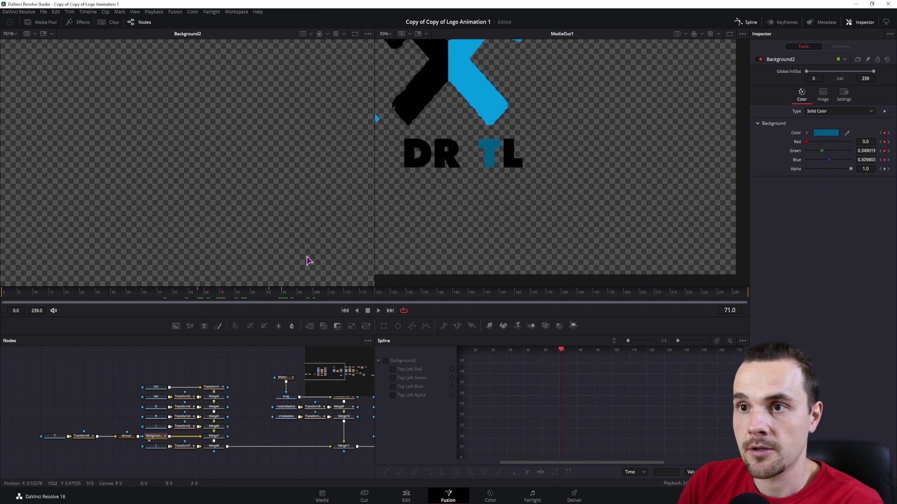
left_click(273, 295)
left_click_drag(282, 296, 306, 295)
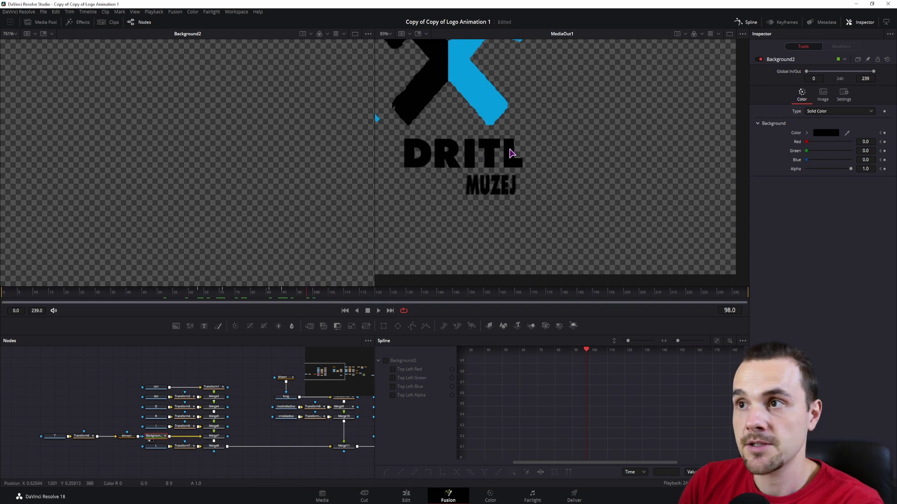
- Inspect the muzej and rudarstva image nodes together with their Transform12 and Transform13 settings
left_click_drag(369, 357, 220, 367)
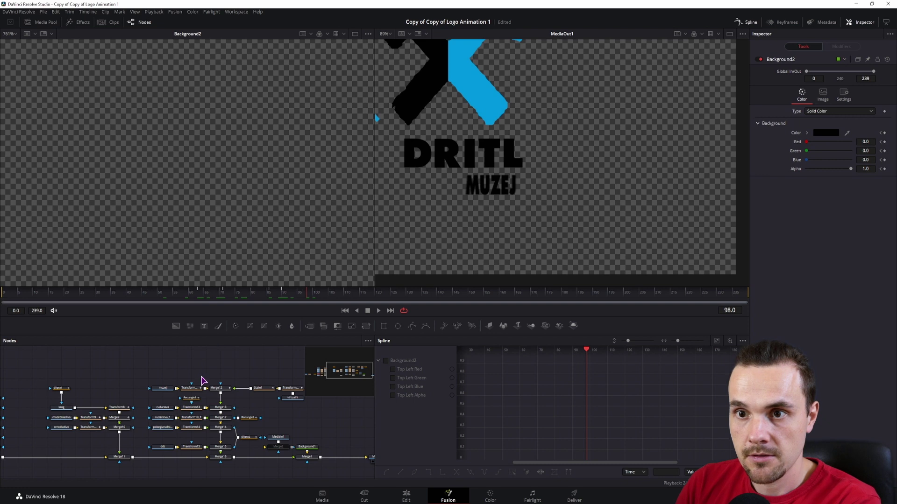
left_click(163, 388)
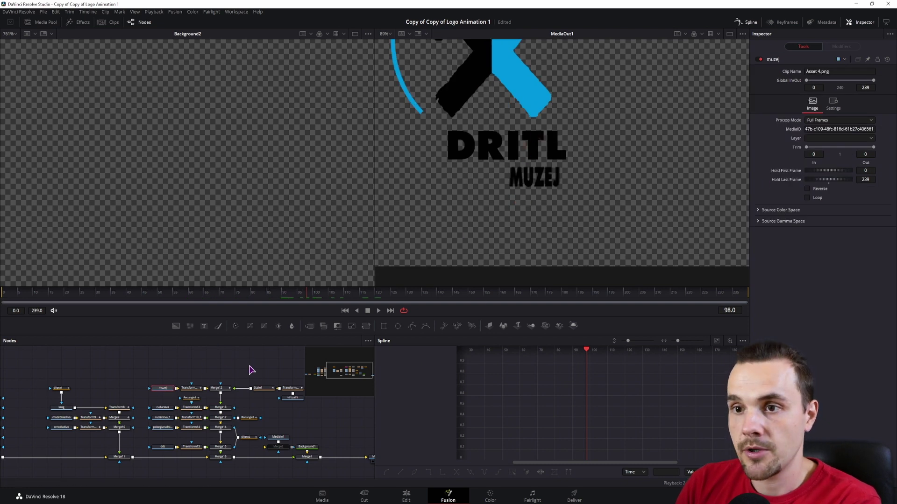
left_click(190, 388)
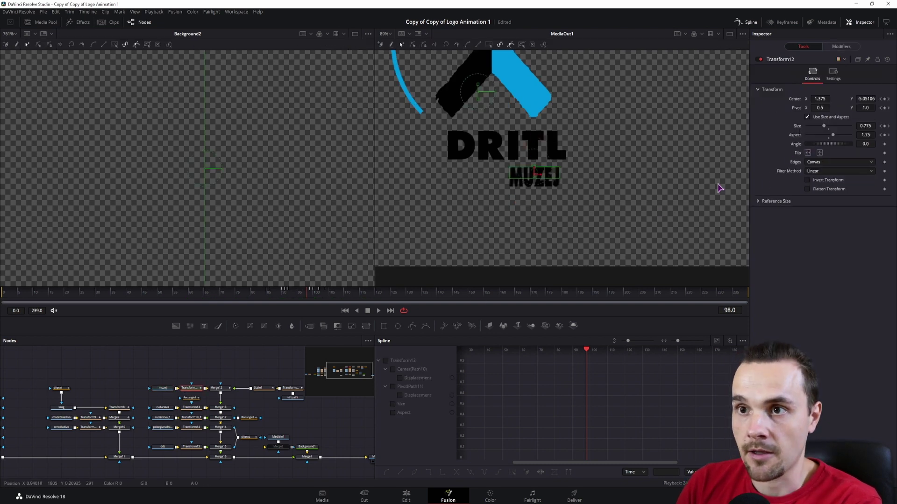
left_click(162, 408)
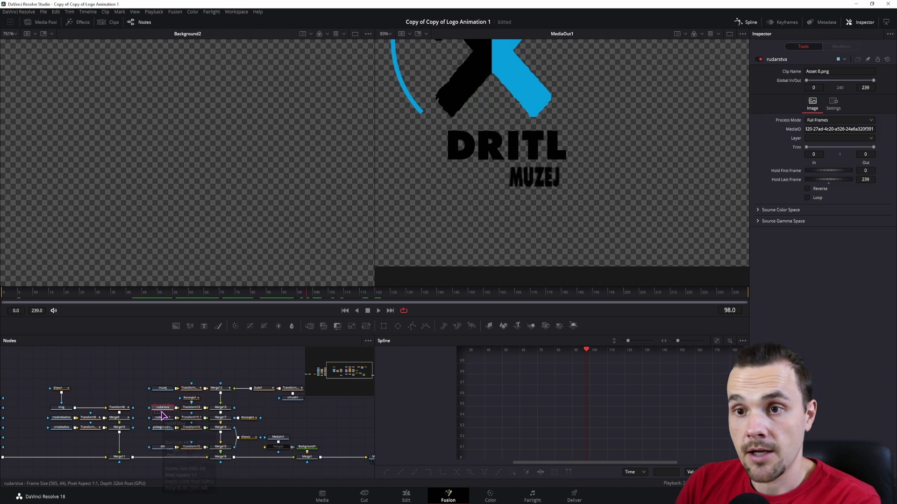
left_click(190, 409)
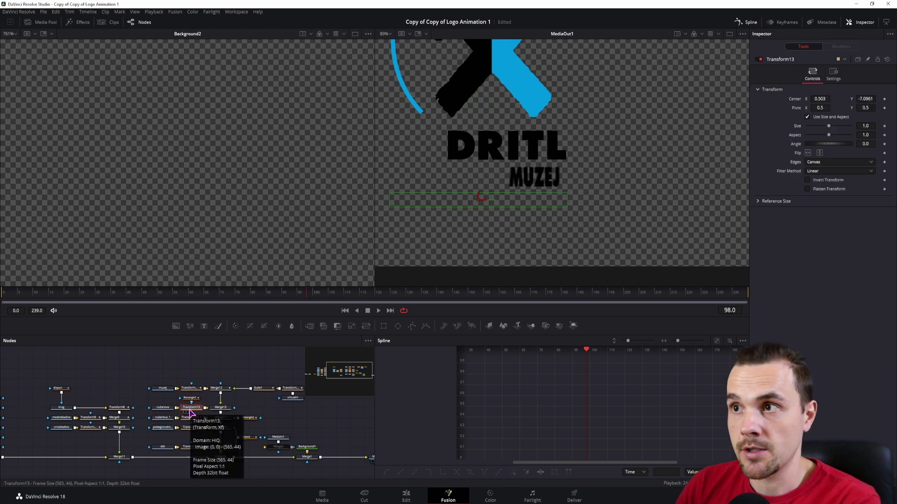
left_click_drag(457, 237, 531, 234)
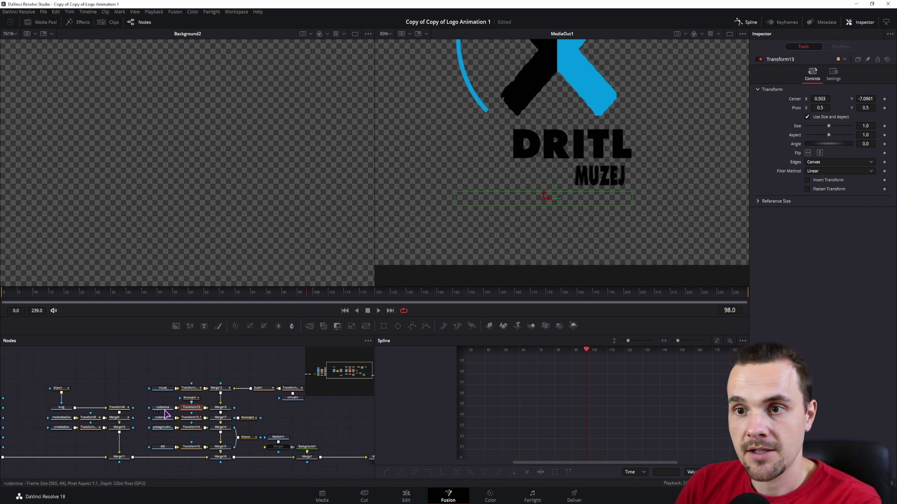
- View Rectangle1 and scrub to frame 142 to examine how its moving mask reveals the RUDARSTVA text
left_click(397, 292)
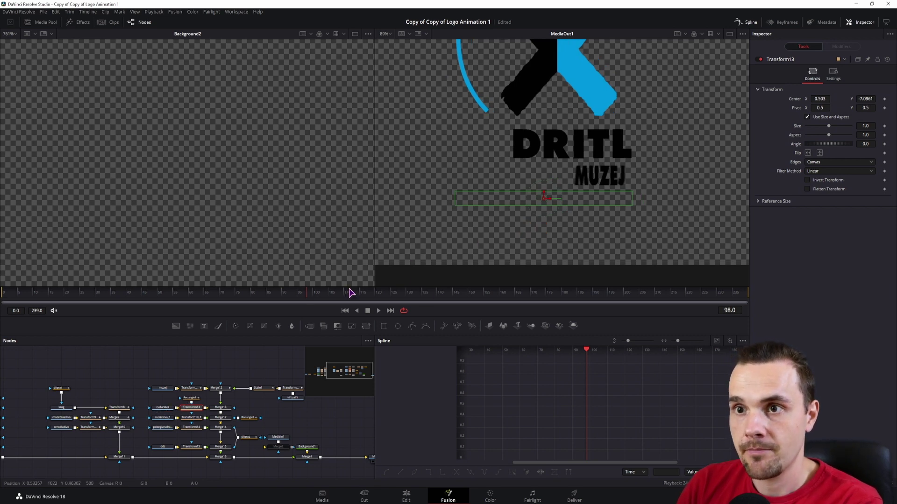
left_click(190, 398)
left_click_drag(403, 295, 448, 296)
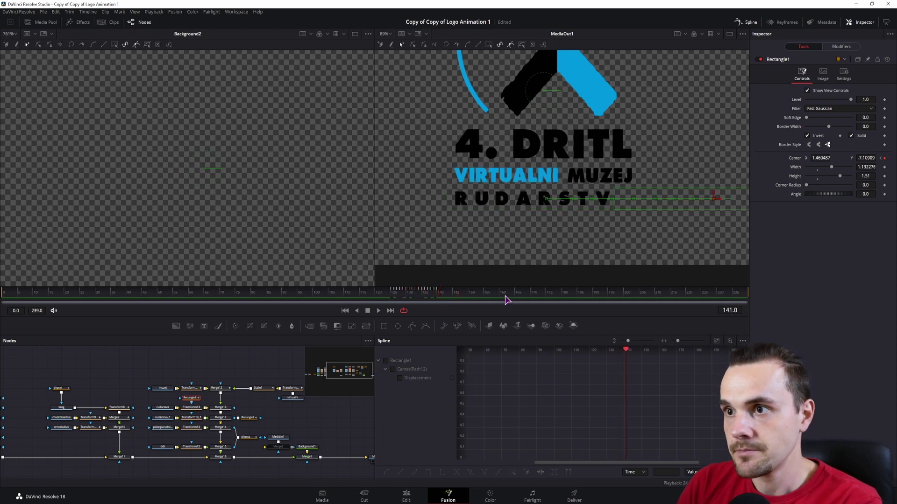
left_click_drag(675, 246, 690, 247)
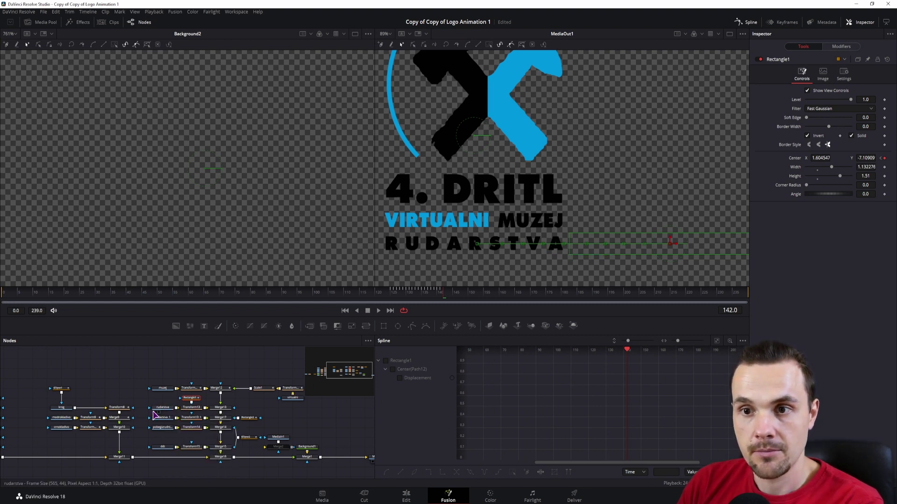
- Inspect Rectangle2 and Ellipse2 while scrubbing frames 143 to 165 to examine how the growing ellipse reveals the two bottom text lines
left_click(248, 417)
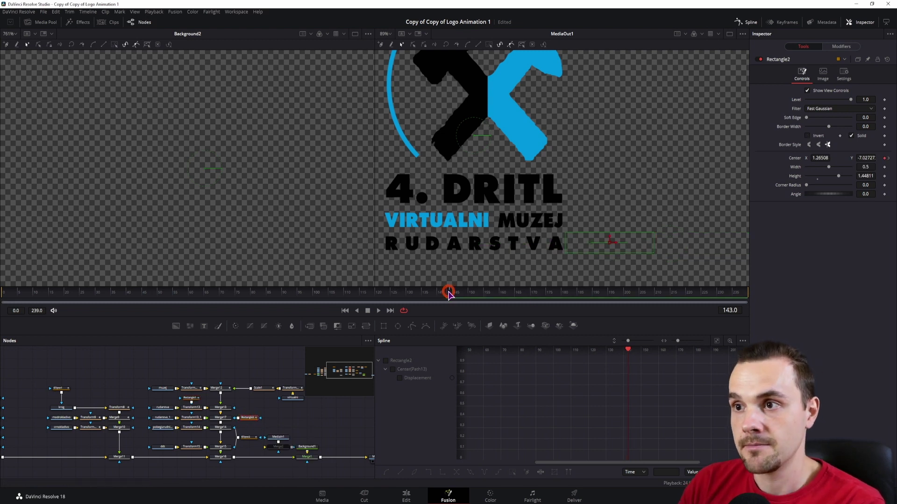
left_click_drag(447, 290, 461, 290)
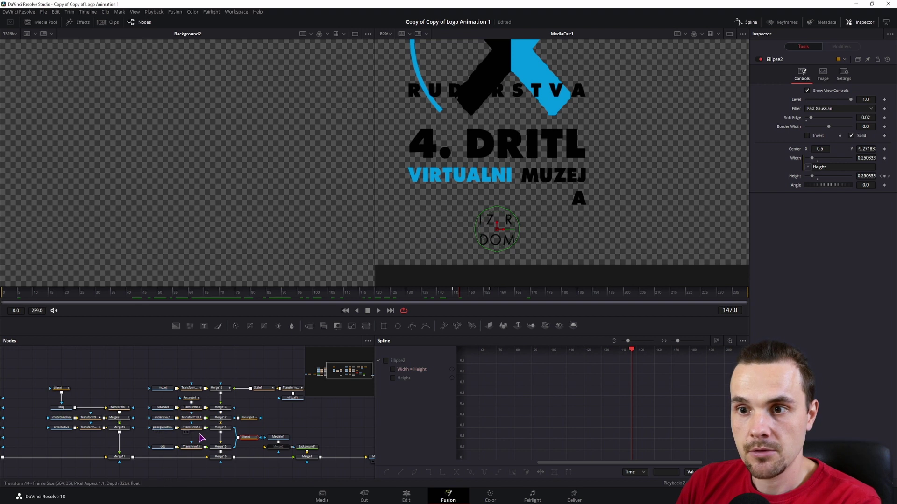
left_click_drag(446, 300, 481, 297)
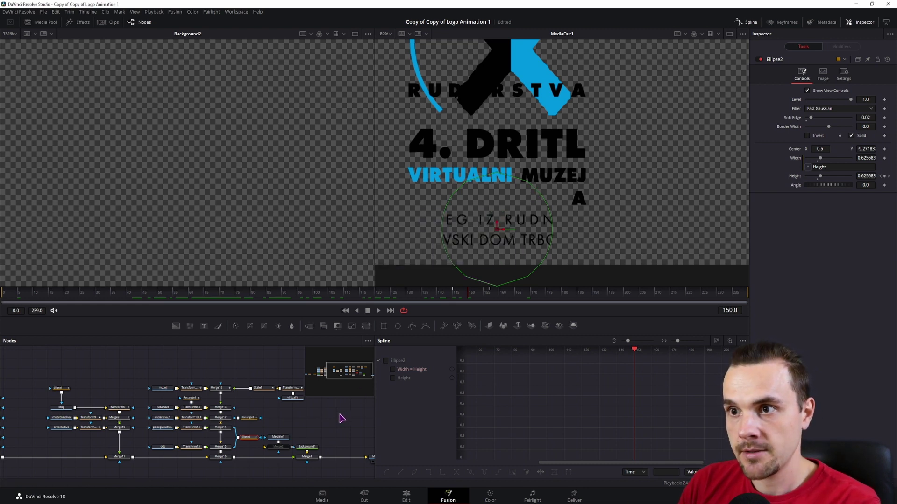
left_click_drag(473, 303, 494, 296)
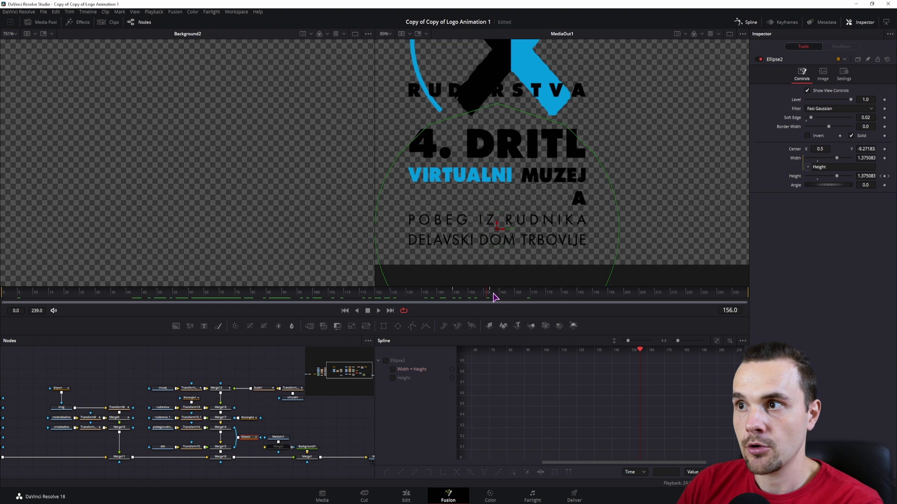
left_click_drag(509, 296, 554, 298)
- Select Rectangle1 and adjust its Center around frame 142 so that the mask reveals the full RUDARSTVA text
left_click(577, 211)
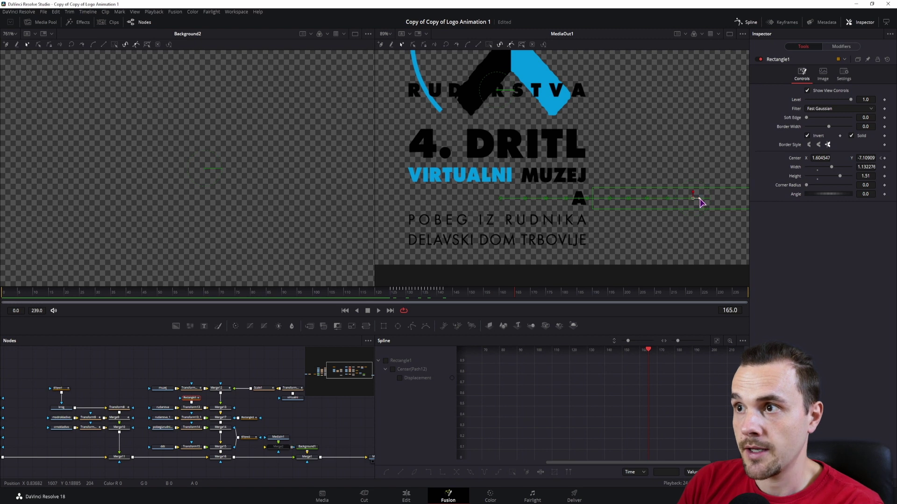
left_click(883, 159)
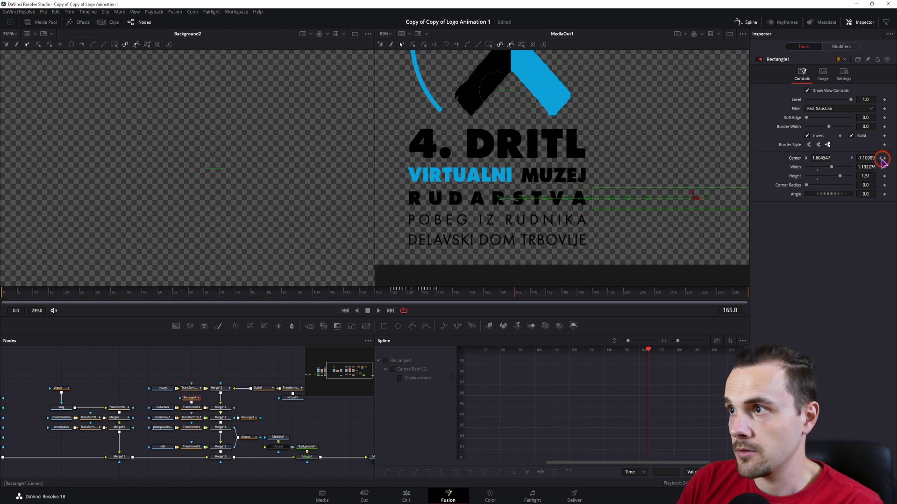
left_click(445, 294)
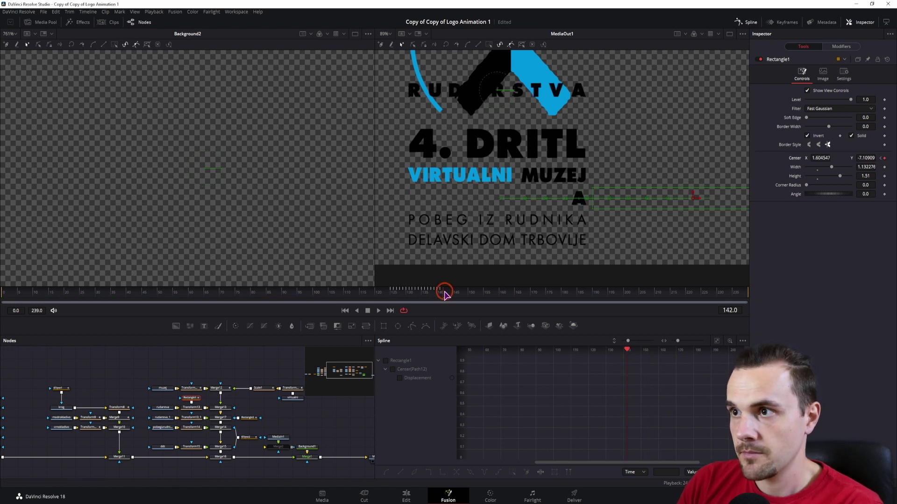
left_click_drag(699, 202, 676, 201)
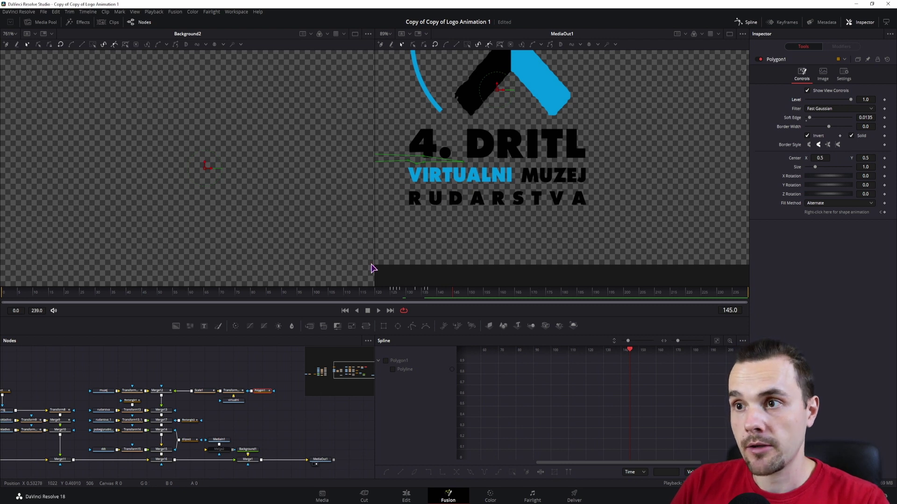
- Try Polygon1 with Invert off and Level 0 on the VIRTUALNI text, comparing frames 122 and 147, and restore Level 1 and Invert
left_click_drag(391, 293, 366, 297)
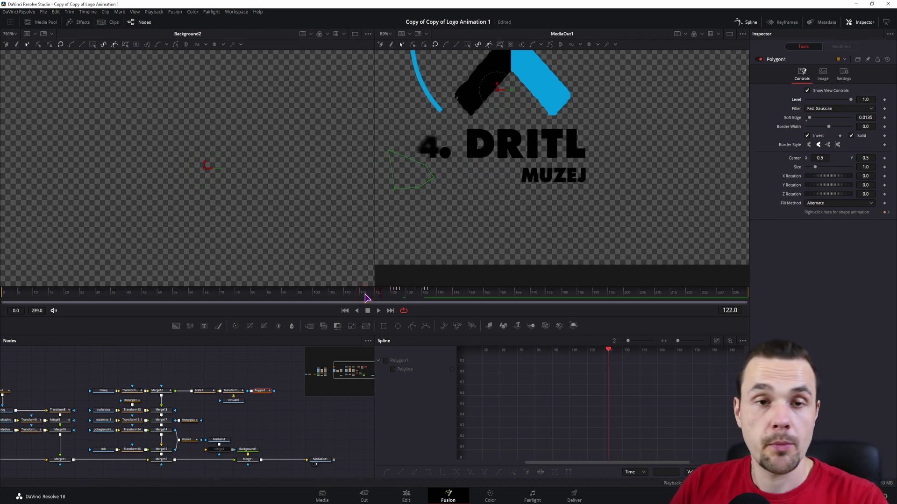
left_click(808, 136)
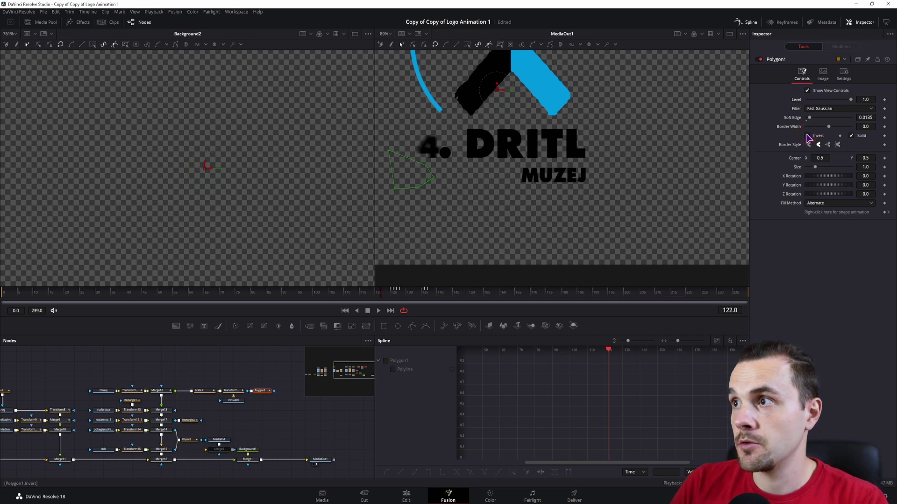
left_click_drag(852, 103, 799, 106)
left_click(460, 292)
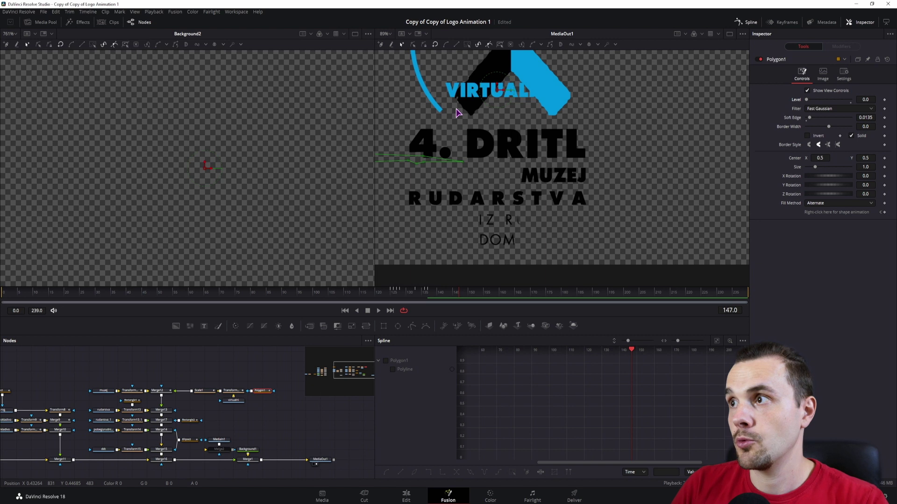
left_click_drag(808, 99, 851, 100)
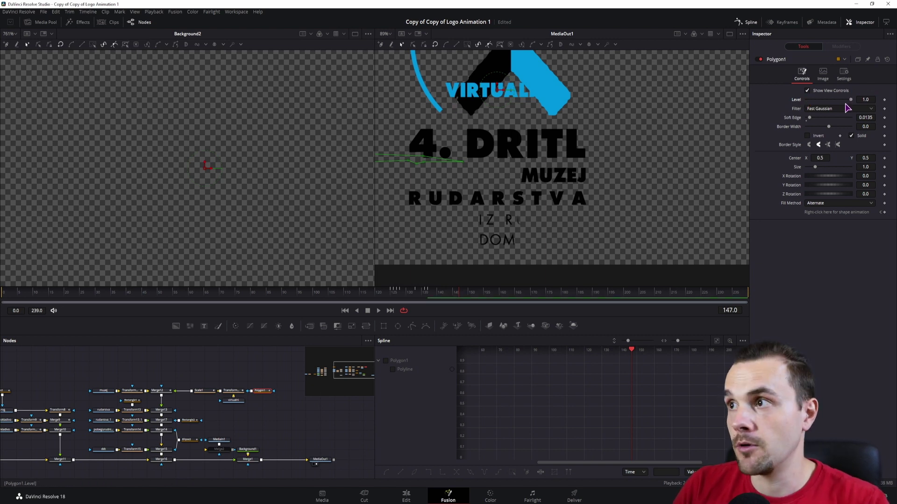
left_click(807, 136)
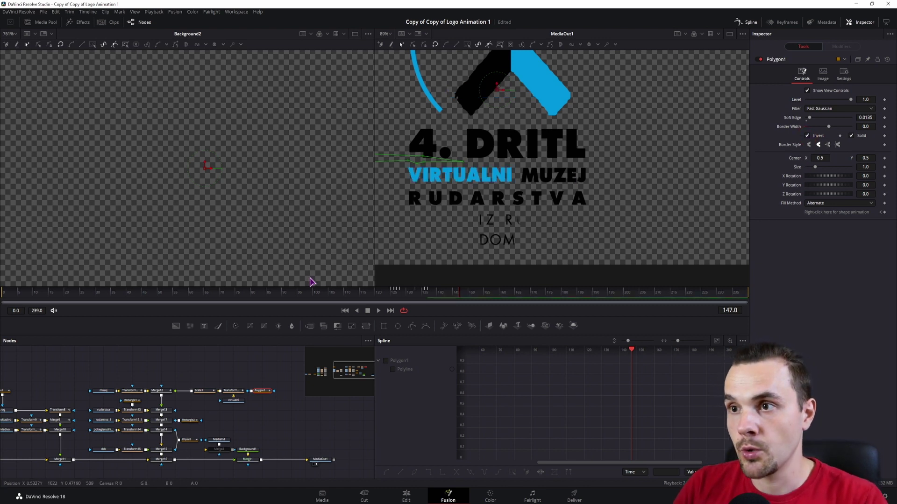
left_click(386, 296)
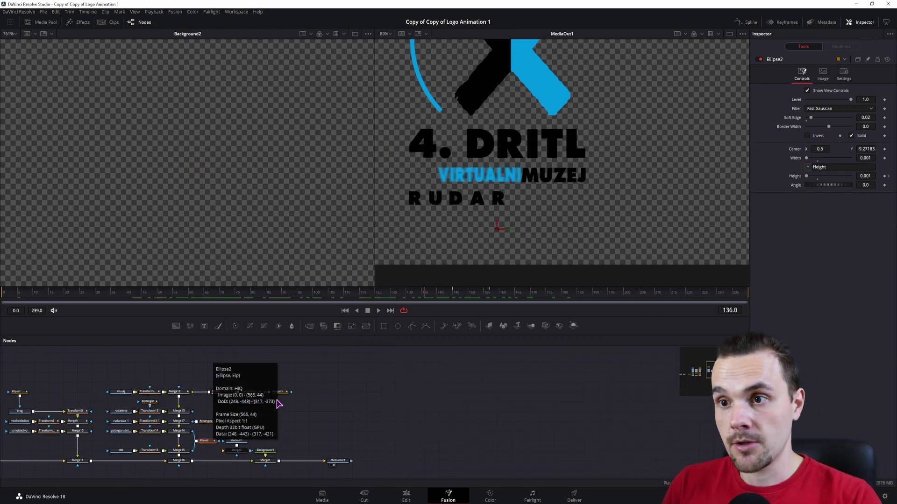
- Try Ellipse2 with Level 0 and Invert on at frame 158, and restore Level 1 with Invert off
left_click(452, 297)
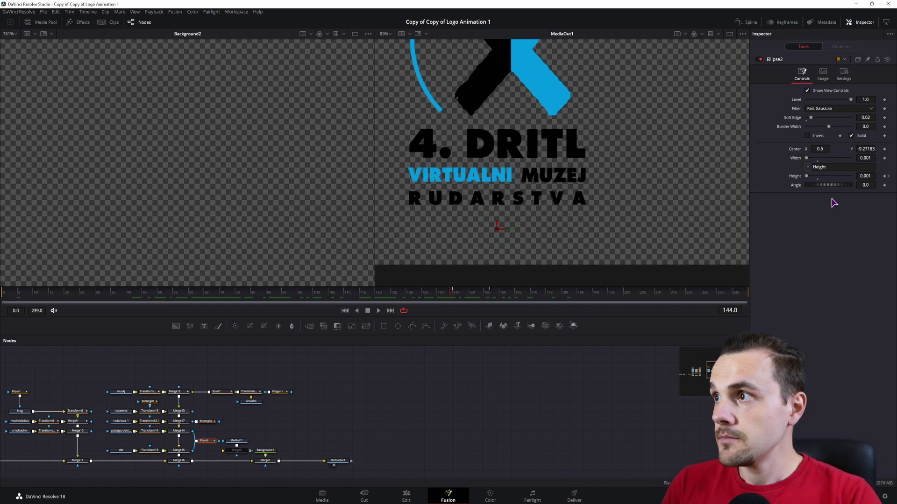
key("space")
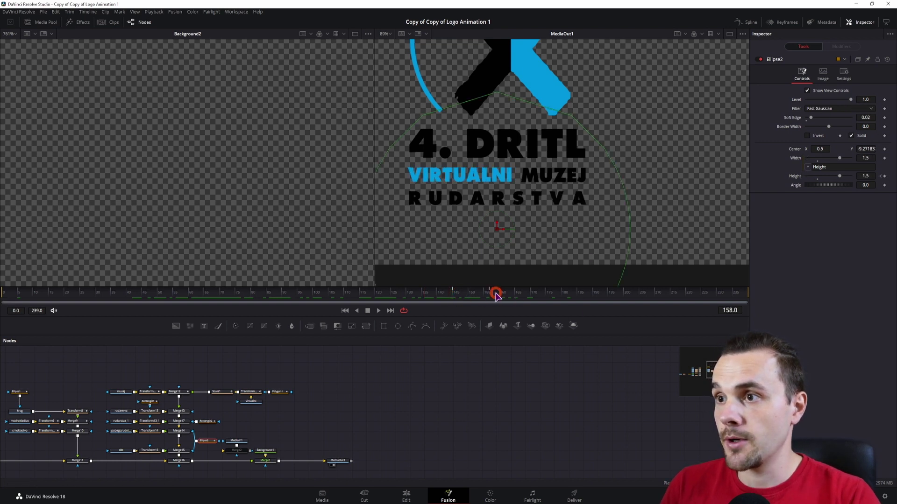
left_click_drag(851, 101, 805, 102)
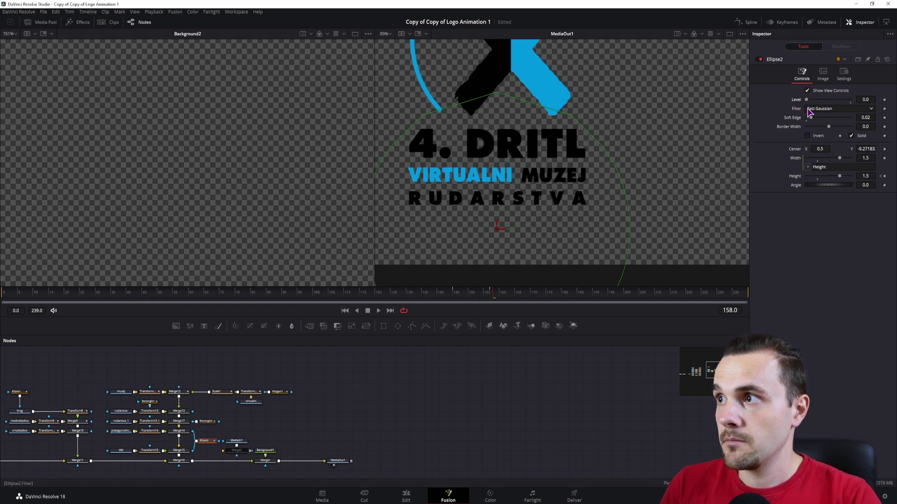
left_click(807, 137)
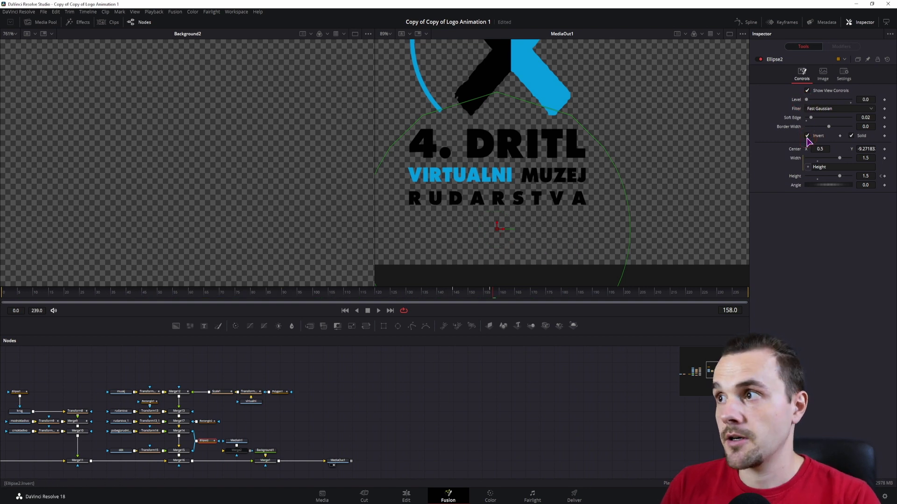
left_click_drag(807, 99, 861, 100)
left_click(807, 135)
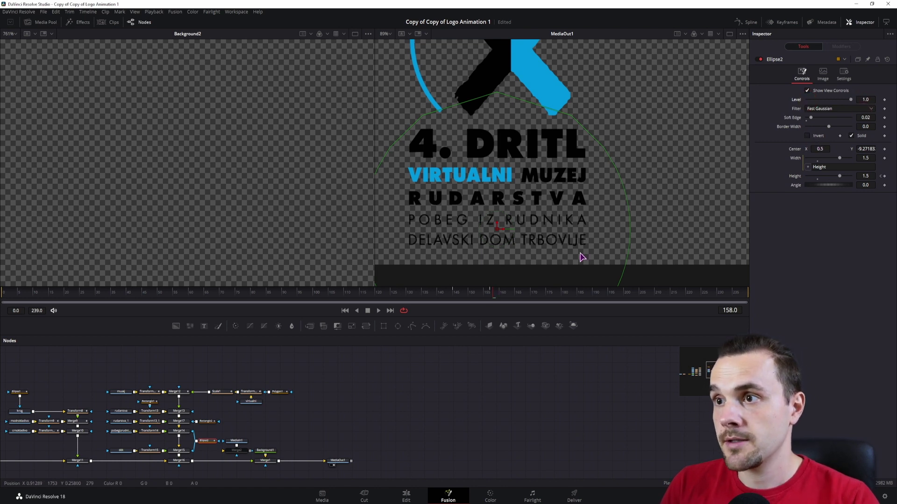
- Try an Ellipse2 Height of 0 at the starting keyframe and scrub back to frame 129 to examine the mask
left_click(448, 292)
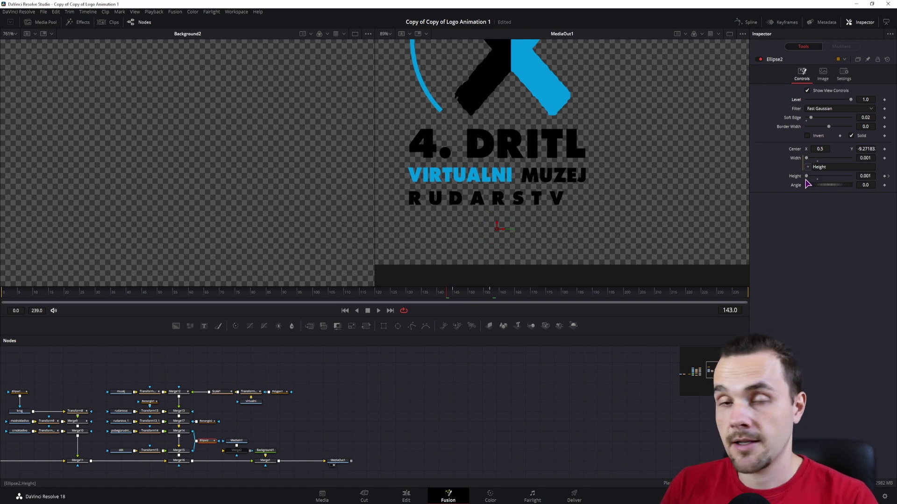
left_click_drag(808, 179, 646, 181)
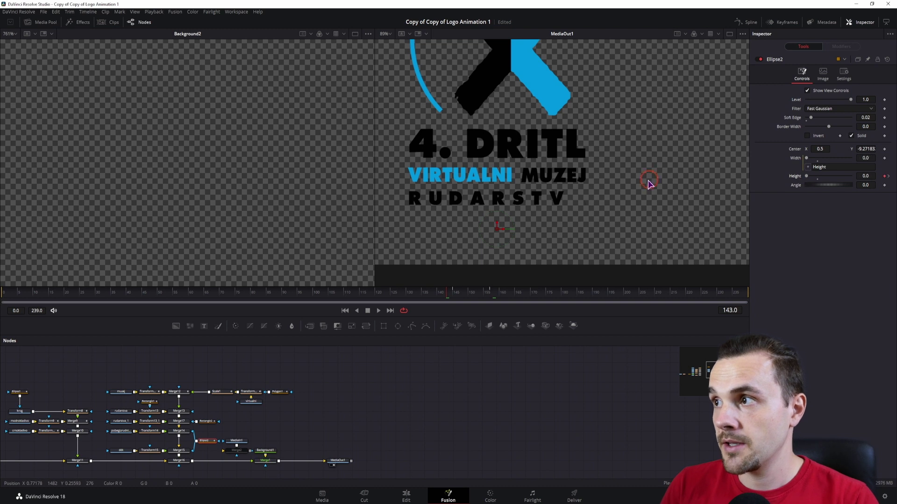
left_click(456, 295)
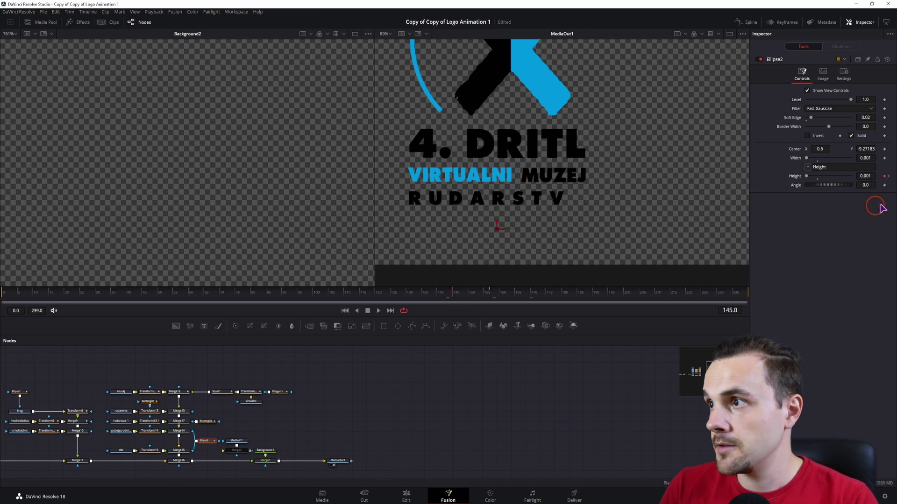
left_click_drag(415, 300, 405, 301)
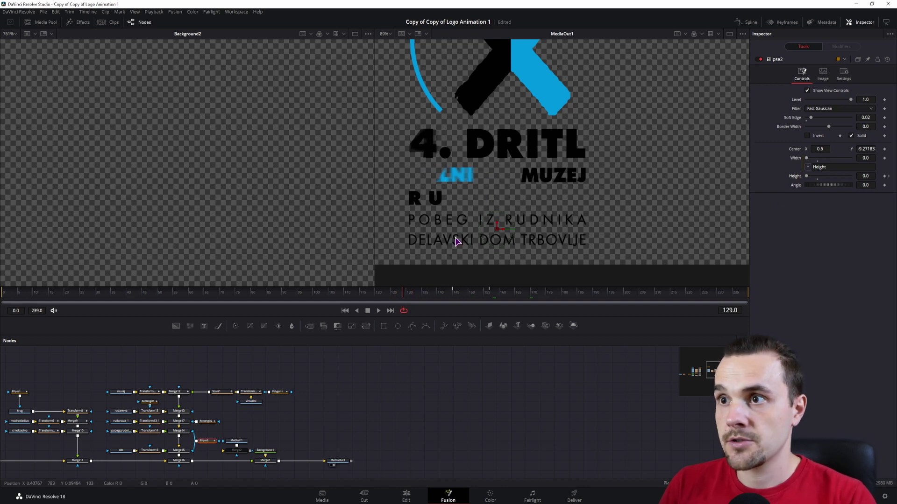
- Set Ellipse2's Height to 0.001 at frame 145 and check the masked text on earlier frames down to 127
left_click(453, 295)
left_click(837, 232)
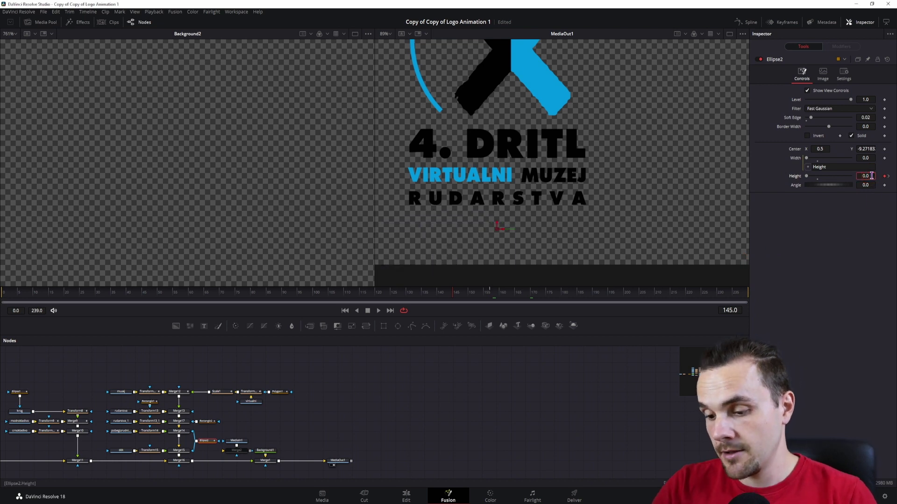
type("01")
key("Tab")
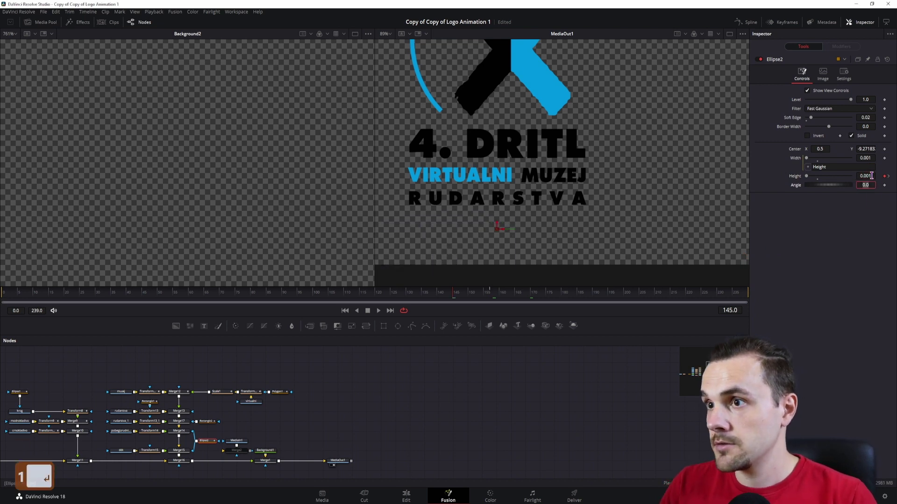
left_click(432, 294)
left_click(397, 294)
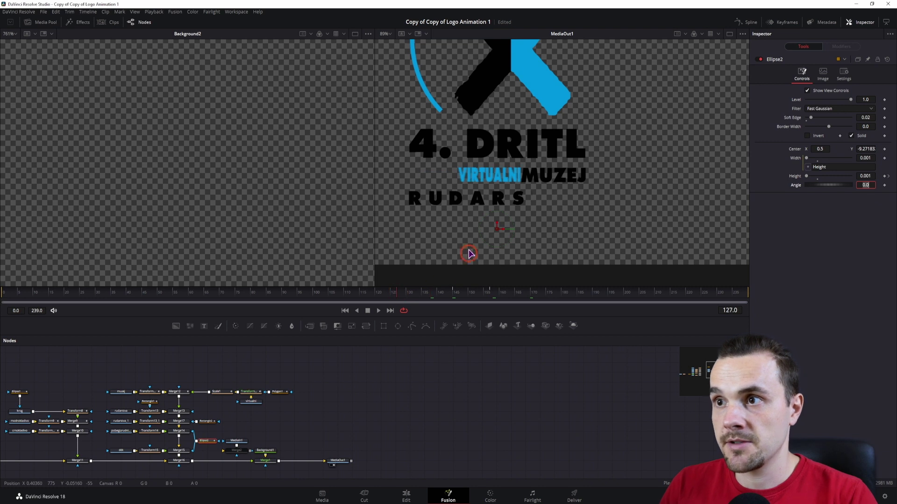
- Go to frame 145 and move MediaOut1 farther away from Merge1 to make room in the node flow
left_click_drag(360, 296, 455, 299)
left_click_drag(337, 461, 409, 460)
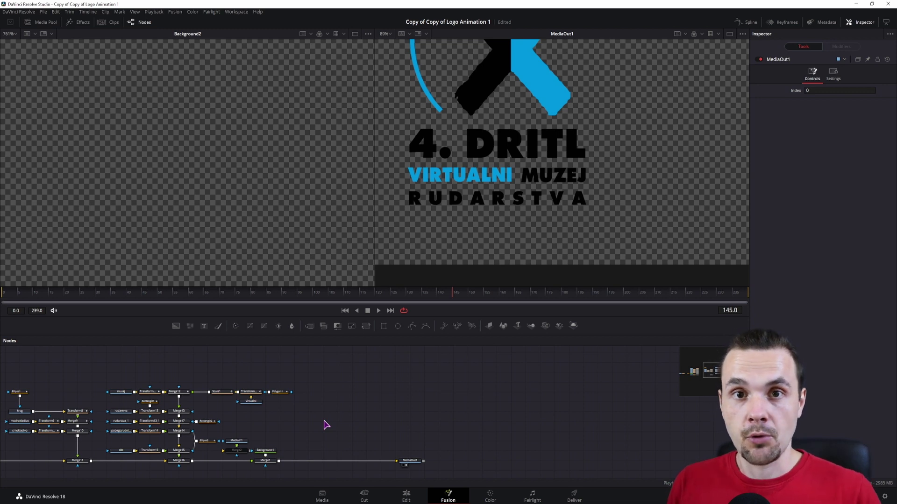
left_click_drag(307, 367, 21, 461)
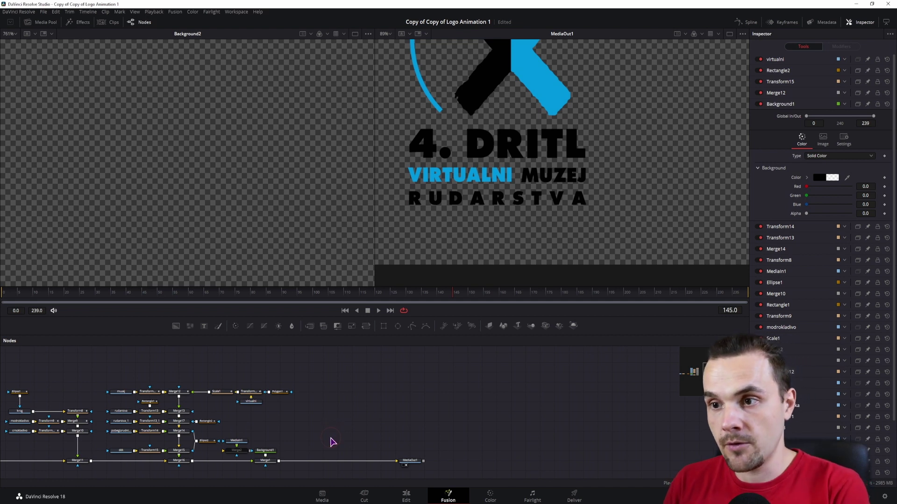
left_click_drag(331, 441, 345, 433)
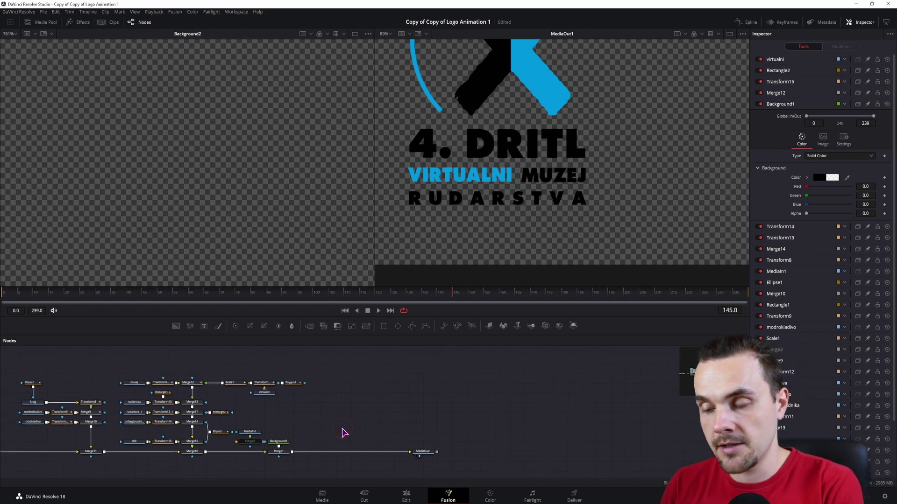
- Add a Time Speed node above the Merge1 to MediaOut1 connection and set its Speed to -1
key("ctrl+space")
type("time")
key("Down")
key("Down")
key("Down")
key("Return")
left_click_drag(343, 433, 359, 423)
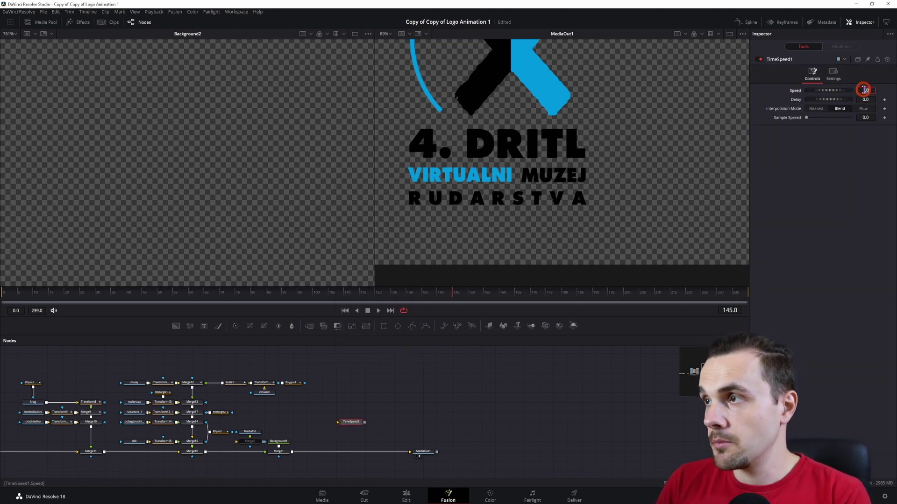
type("-1")
key("Return")
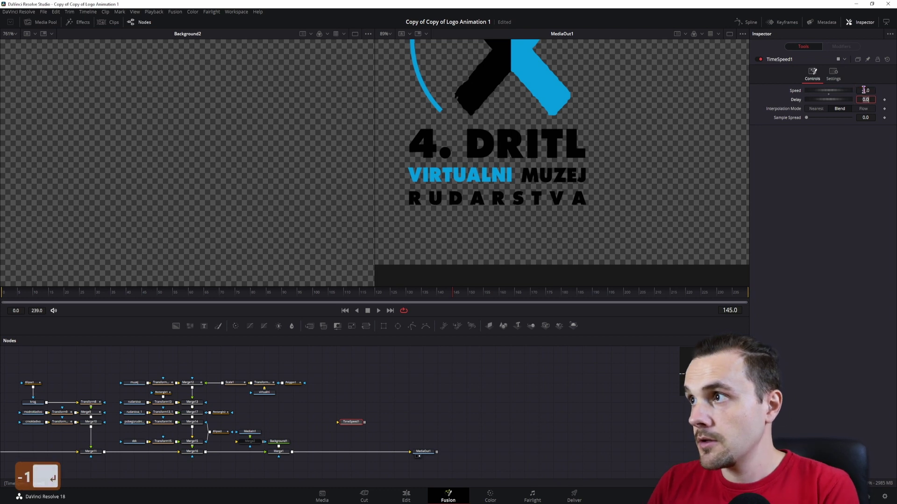
- Route Merge1 through TimeSpeed1 into MediaOut1 and check the reversed animation at frames 220, 229 and 44
left_click_drag(292, 452, 339, 423)
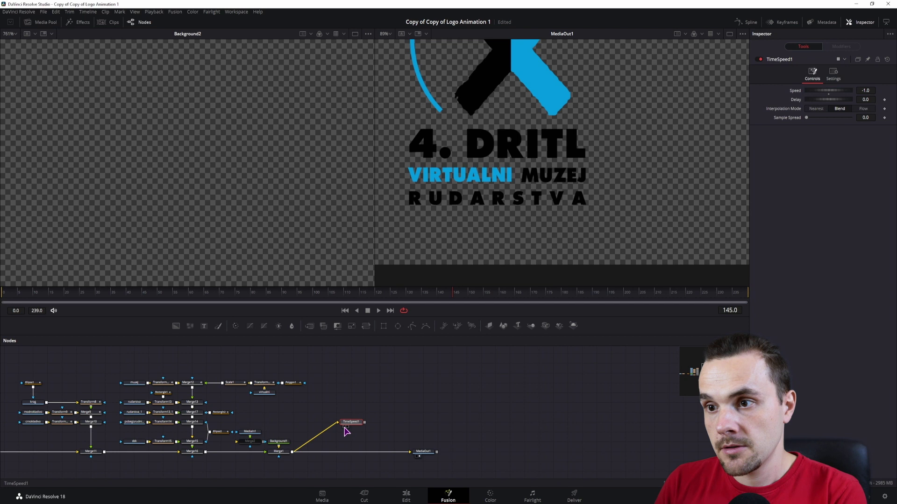
key("1")
left_click(666, 294)
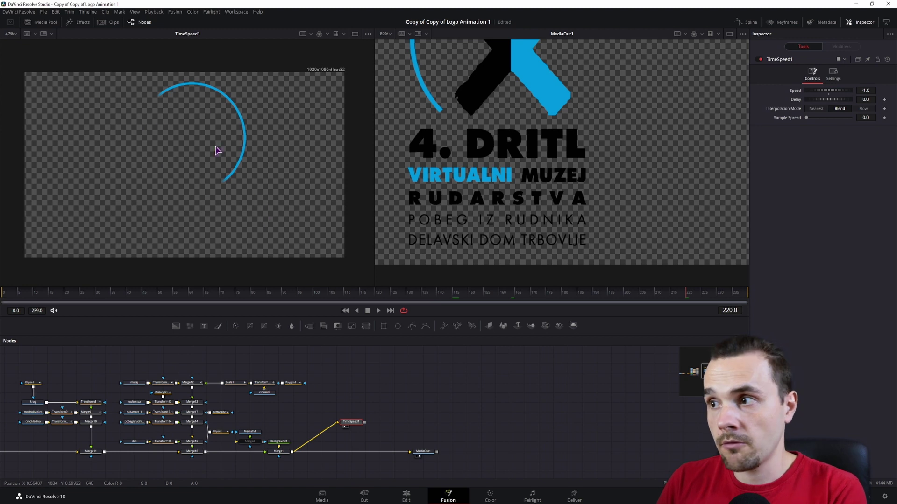
left_click_drag(698, 299, 717, 297)
left_click(380, 432)
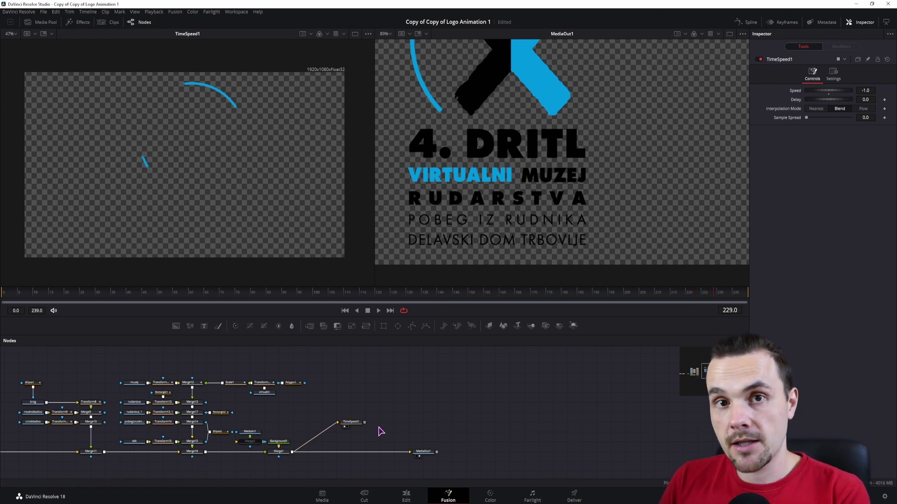
left_click_drag(365, 424, 410, 451)
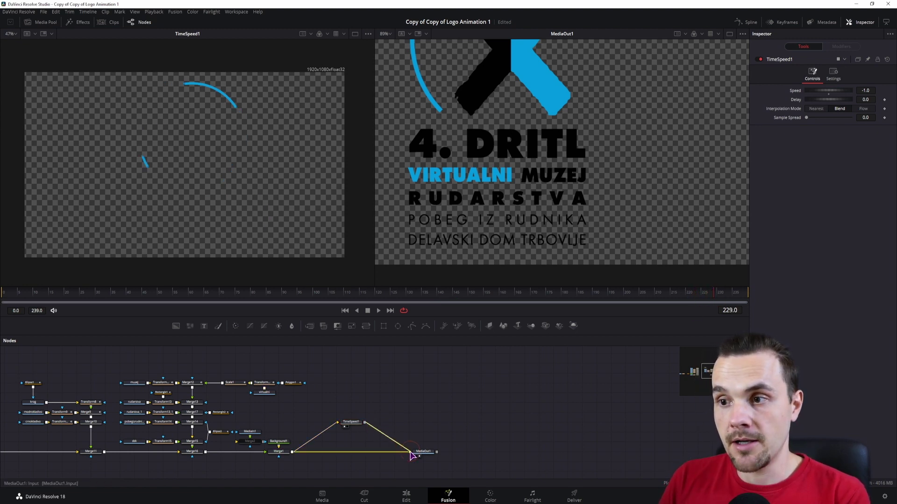
left_click_drag(117, 304, 140, 298)
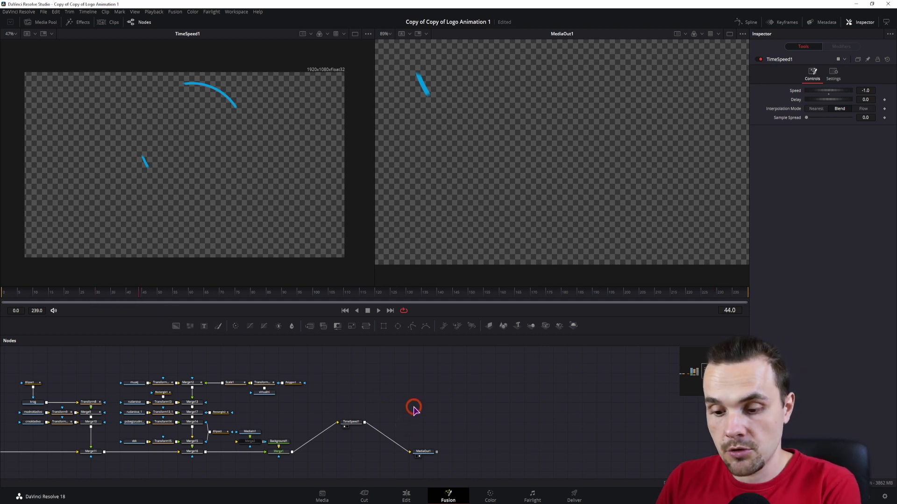
- Add a Dissolve node with Merge1 as background and TimeSpeed1 as foreground, and connect its output to MediaOut1
key("ctrl+space")
type("diss")
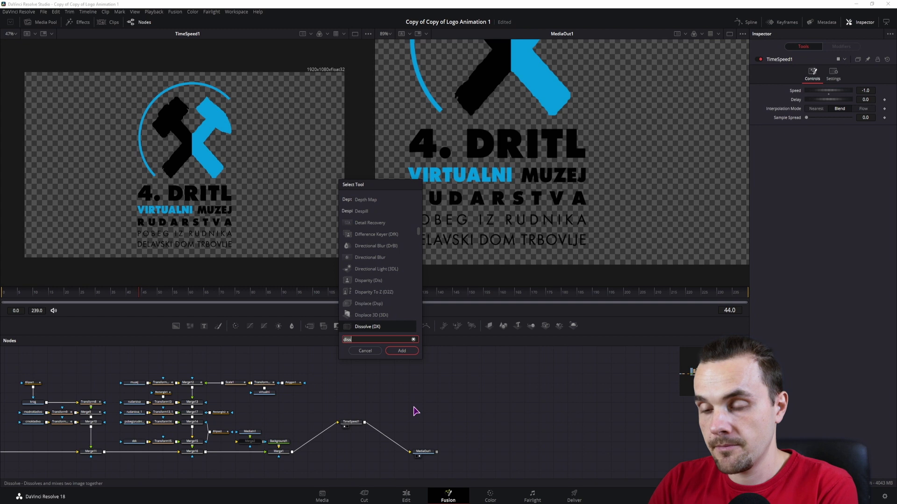
key("Return")
left_click(351, 453)
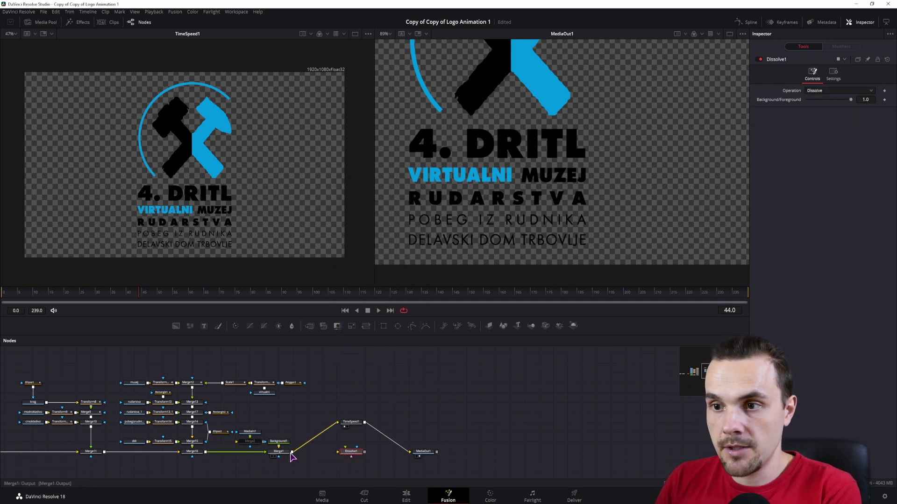
left_click_drag(292, 452, 345, 453)
left_click_drag(406, 456, 352, 451)
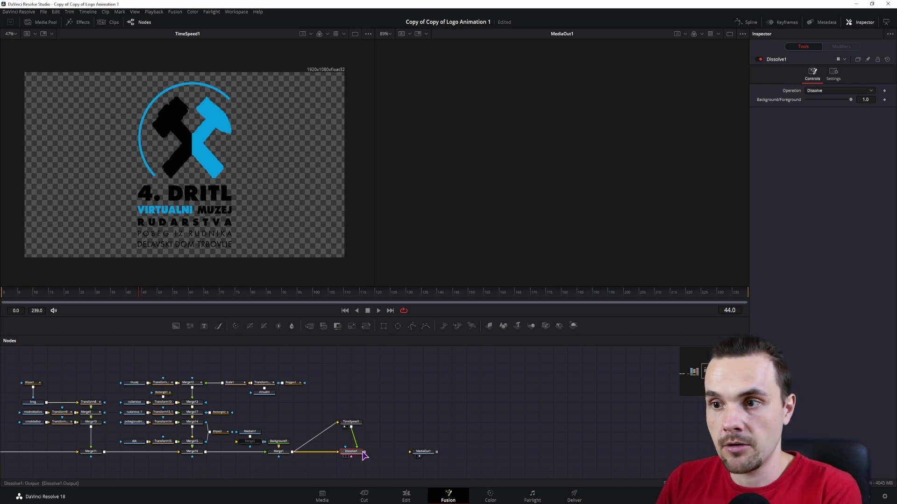
left_click_drag(364, 452, 409, 452)
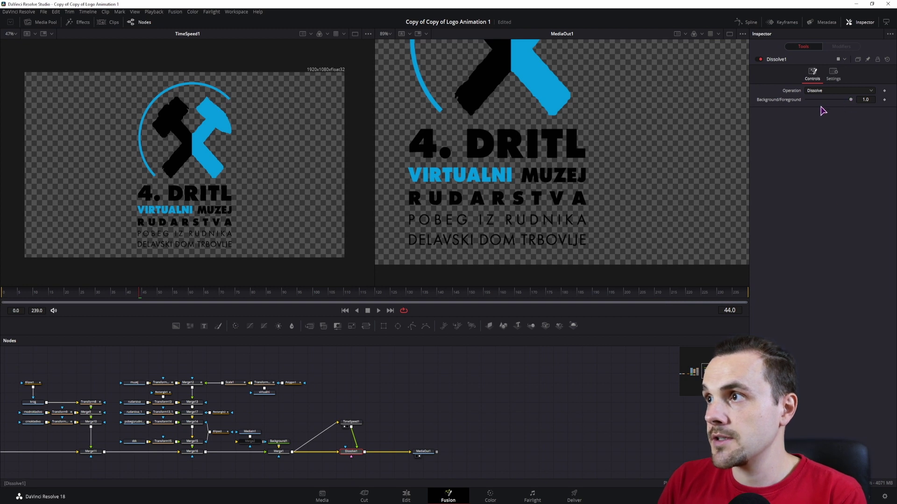
- Compare Dissolve1's Background/Foreground at 0 and 1 while scrubbing through the forward and reversed animation
left_click_drag(843, 100, 794, 101)
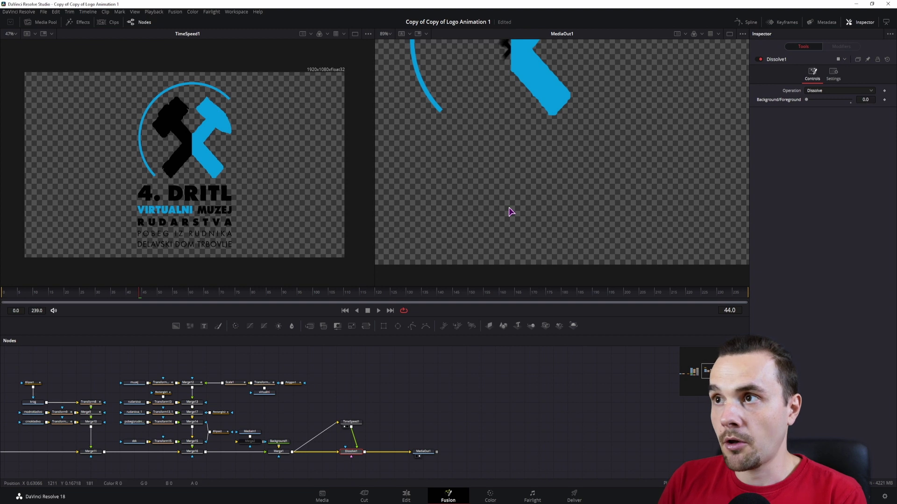
left_click_drag(310, 293, 630, 268)
left_click_drag(808, 103, 881, 104)
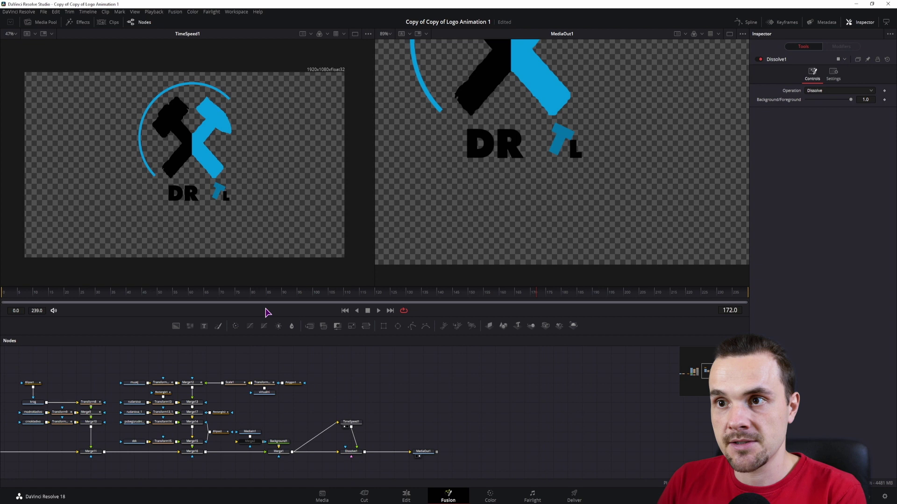
left_click_drag(359, 295, 746, 296)
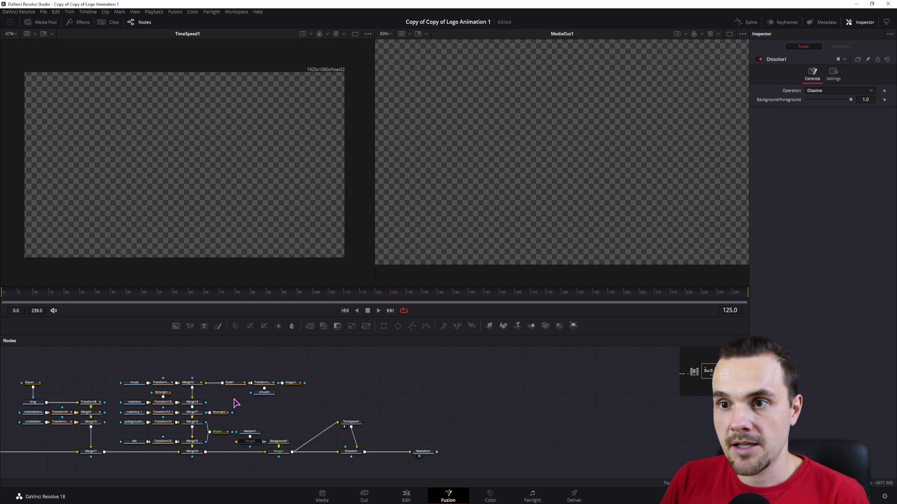
left_click(470, 293)
key("Right")
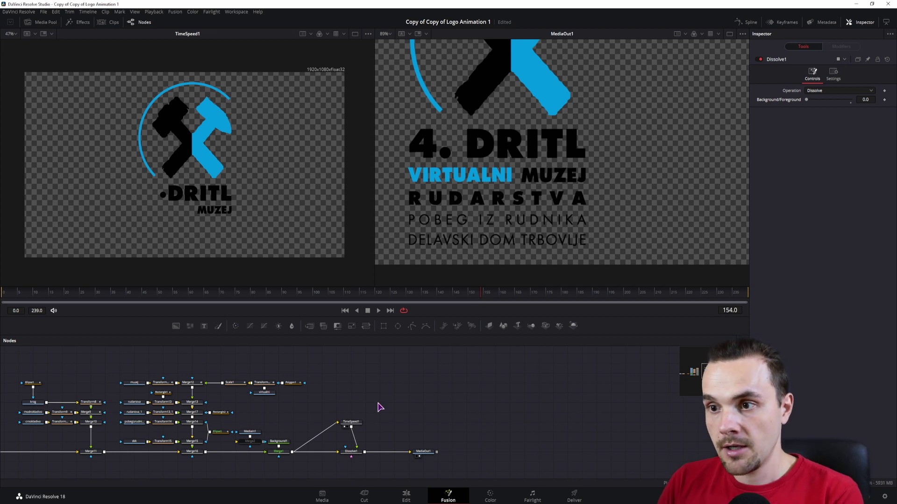
- Give Dissolve1's Background/Foreground the expression iif(time<(comp.RenderEnd/2),1,0), copied from the Fusion expression cheat sheet web page
left_click(353, 453)
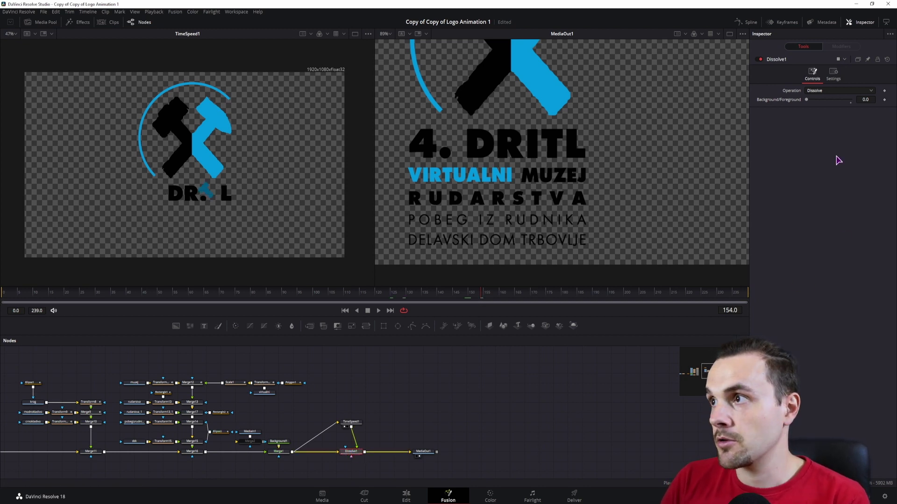
left_click(872, 101)
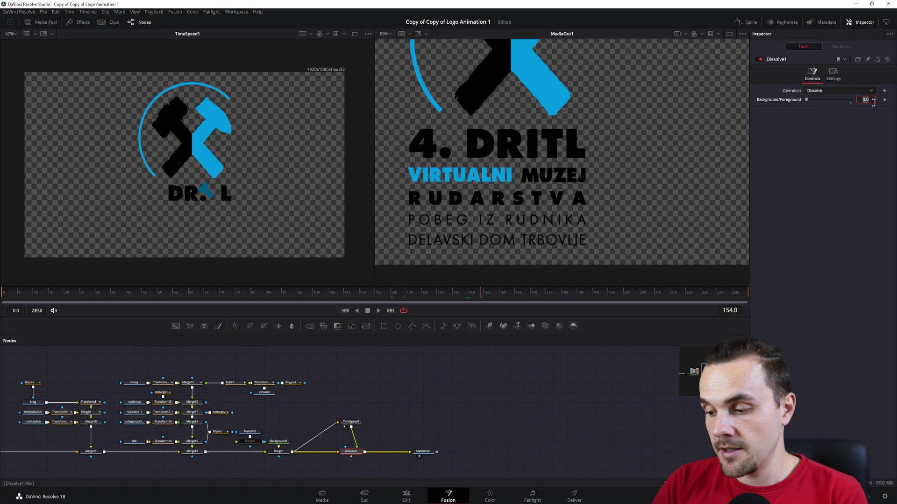
type("=")
key("Return")
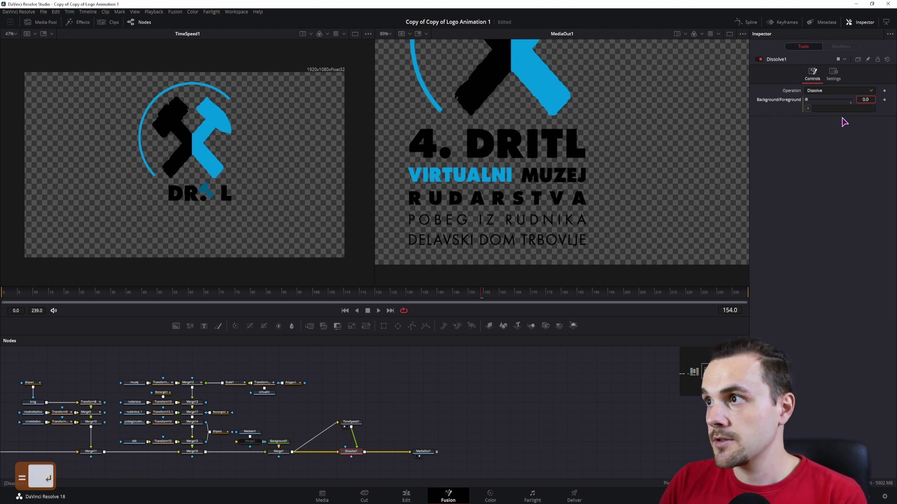
left_click(825, 110)
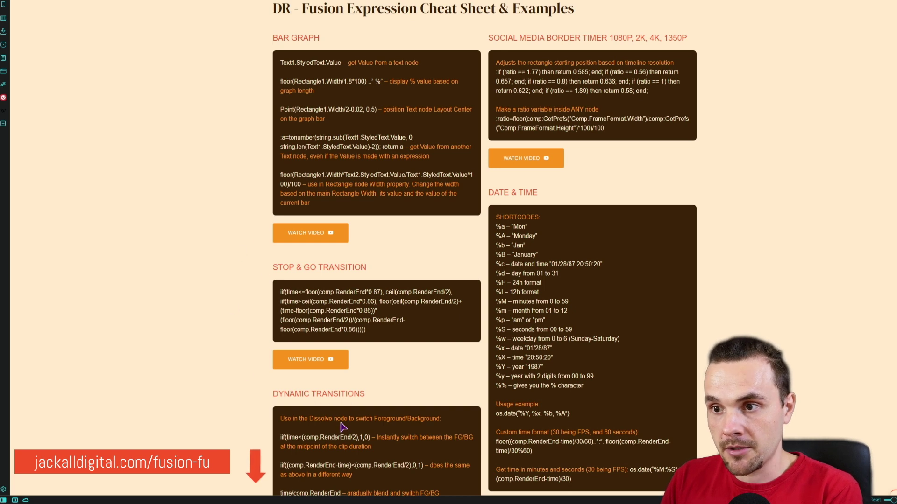
left_click_drag(370, 438, 280, 439)
key("ctrl+c")
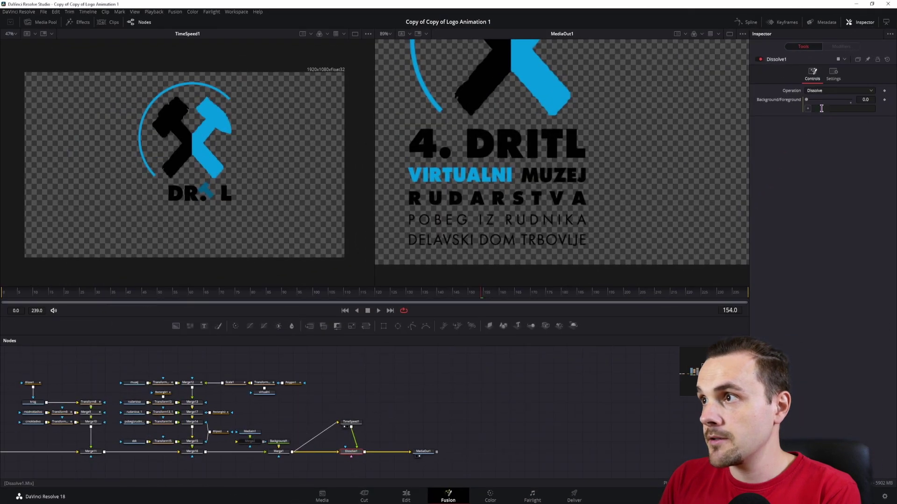
key("ctrl+v")
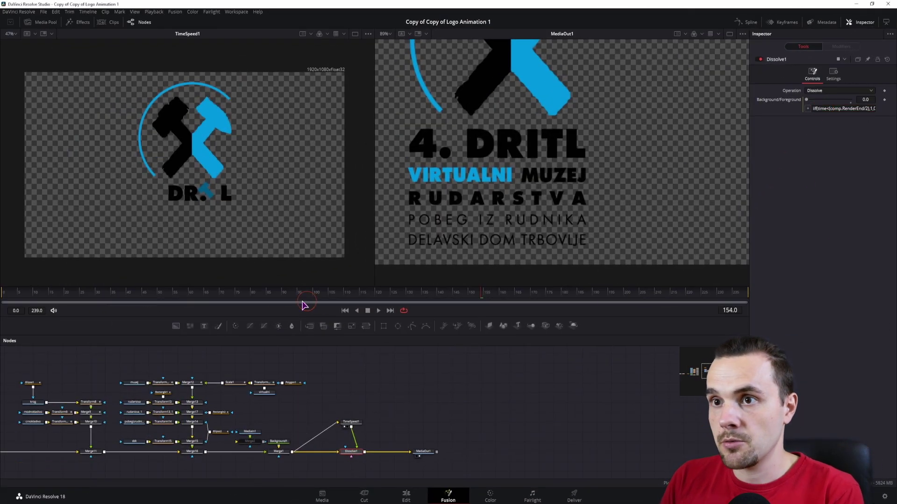
- Swap Dissolve1's inputs so Merge1 is foreground and TimeSpeed1 background, and check the switch at frames 36, 49 and 204
left_click_drag(303, 305, 160, 297)
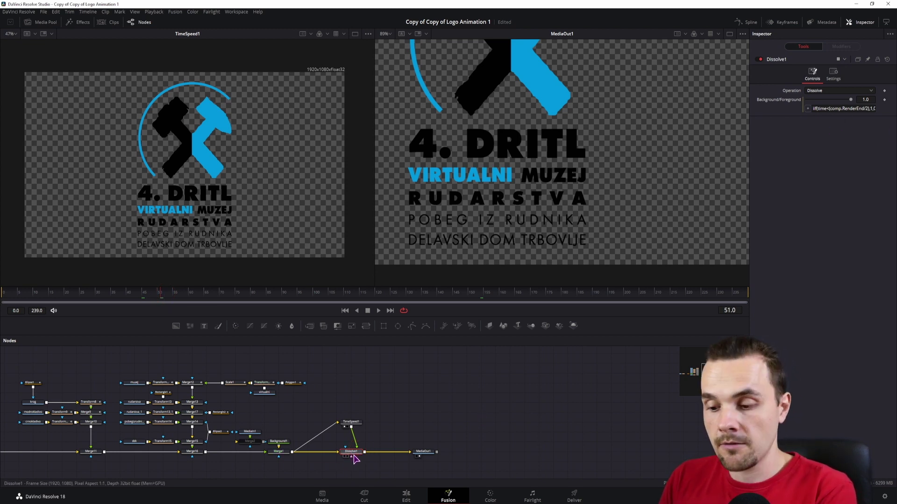
key("ctrl+t")
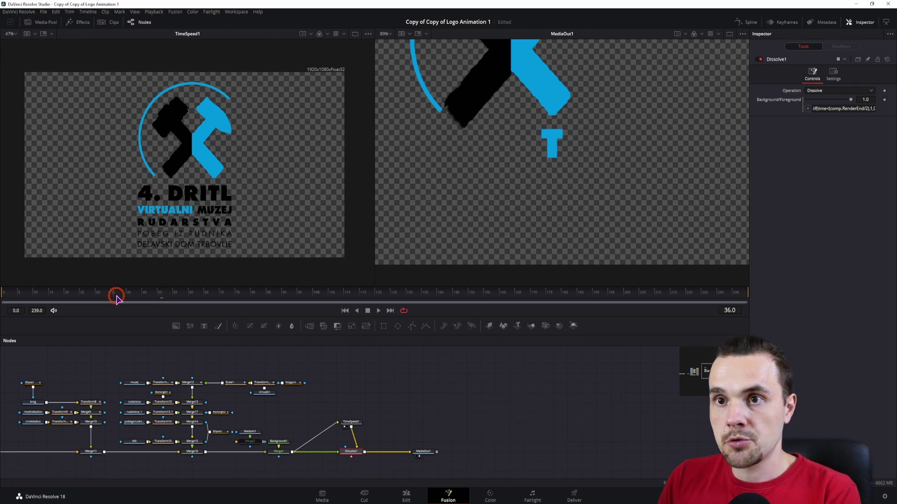
left_click_drag(116, 298, 175, 302)
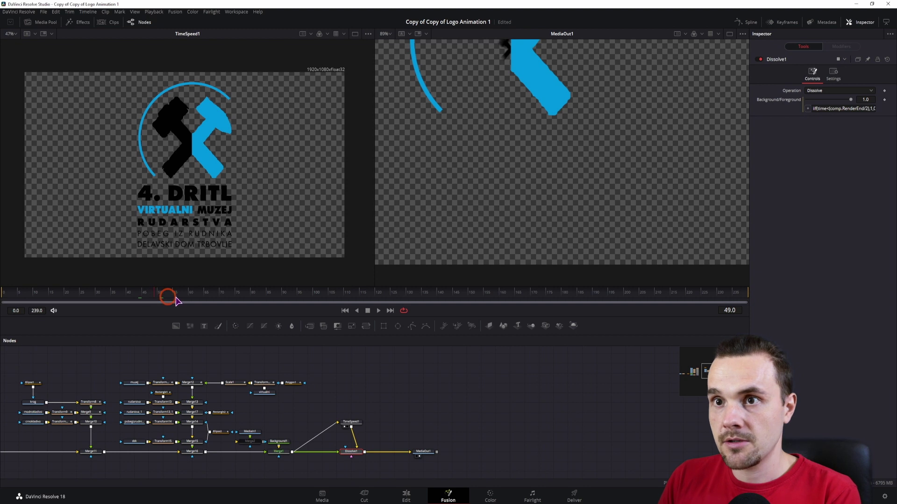
left_click(637, 294)
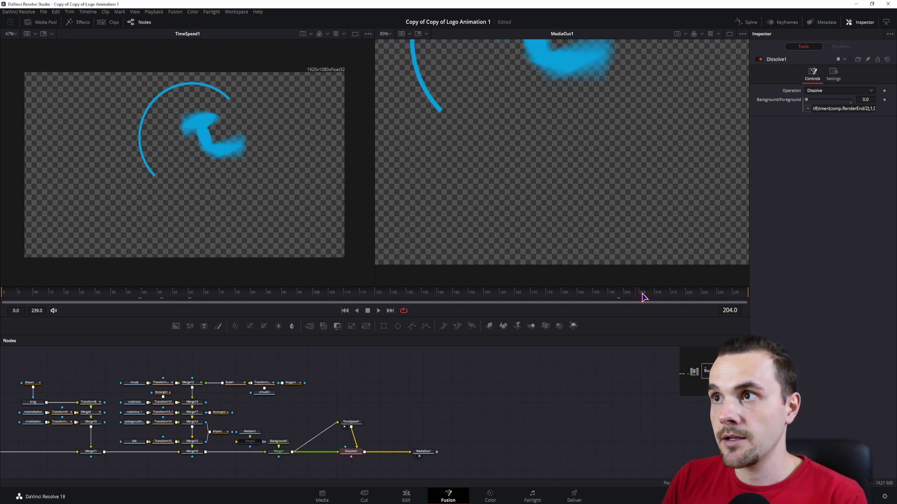